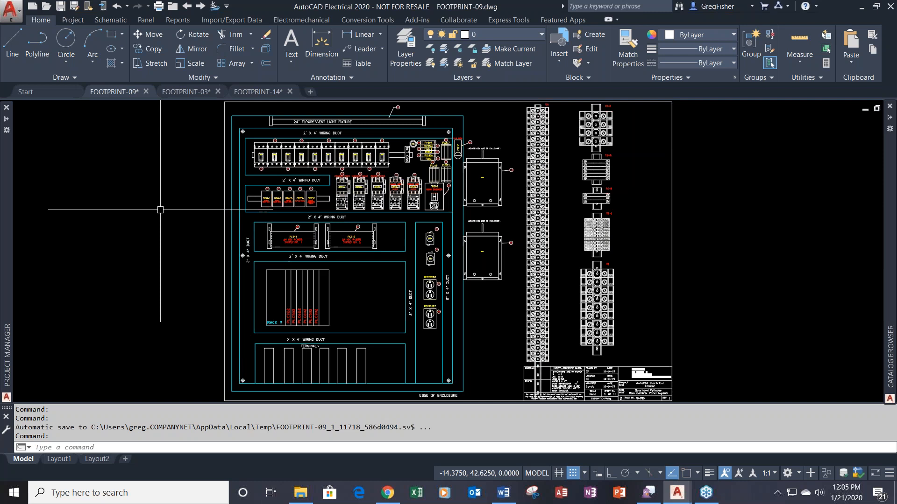
# Examine the circuit breaker row in the FOOTPRINT-09 panel layout and the related breakers in the FOOTPRINT-03 schematic.
pyautogui.scroll(4, 270, 142)
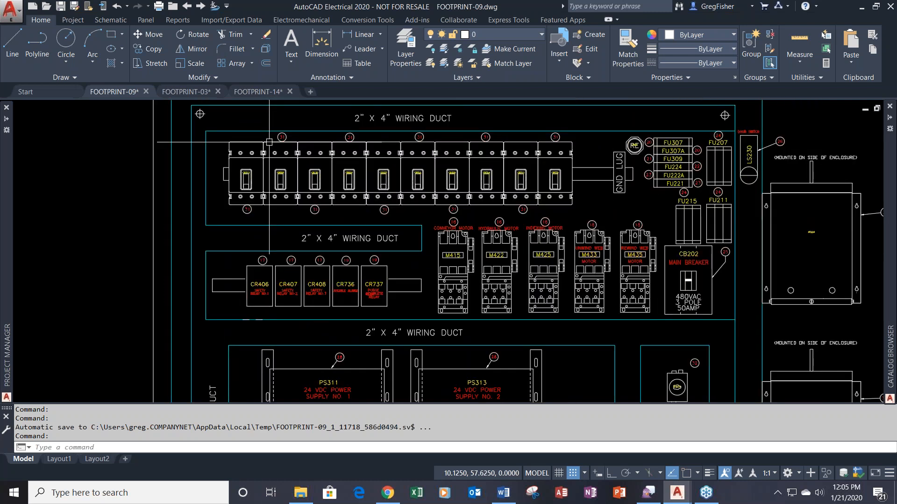
pyautogui.scroll(2, 269, 142)
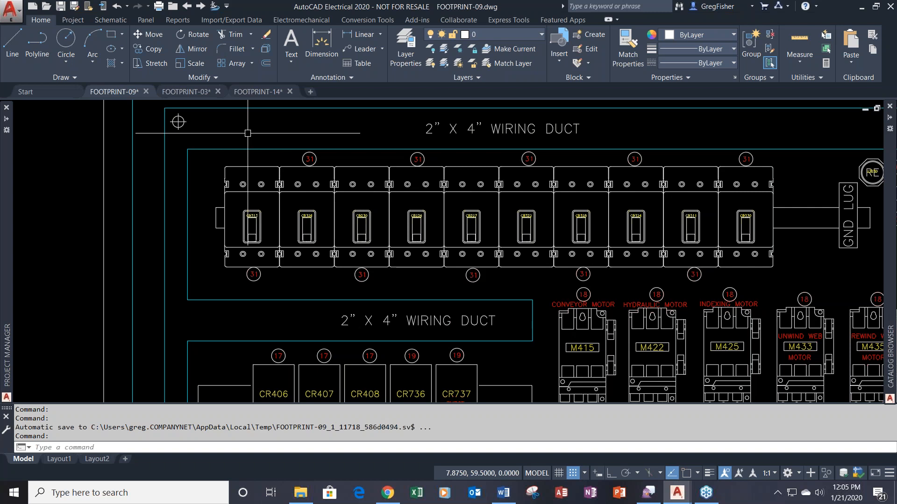
pyautogui.click(181, 92)
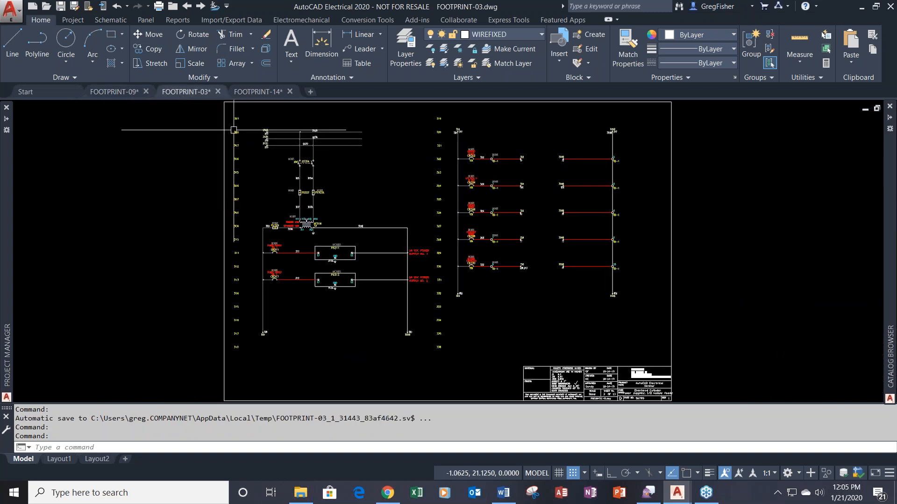
pyautogui.scroll(6, 490, 239)
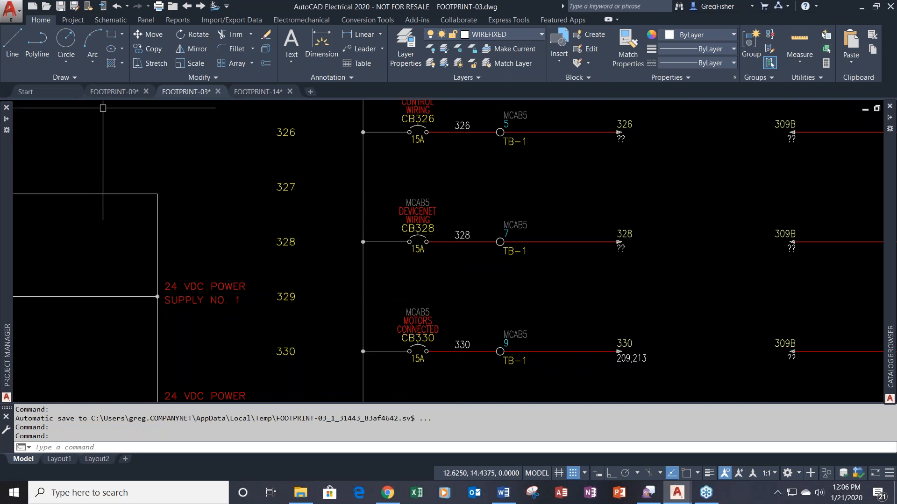
pyautogui.click(115, 92)
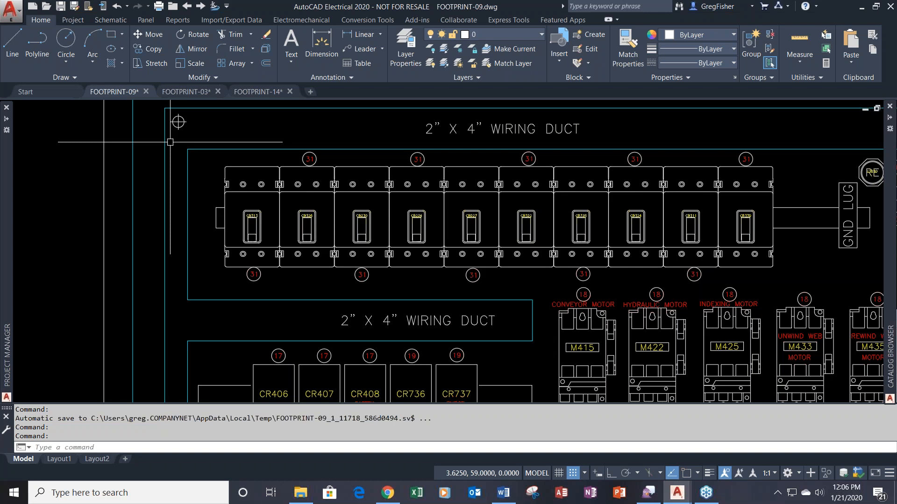
# Start inserting a 1-pole circuit breaker panel footprint and assign it the EATON catalog number EGS1020FFG.
pyautogui.click(145, 20)
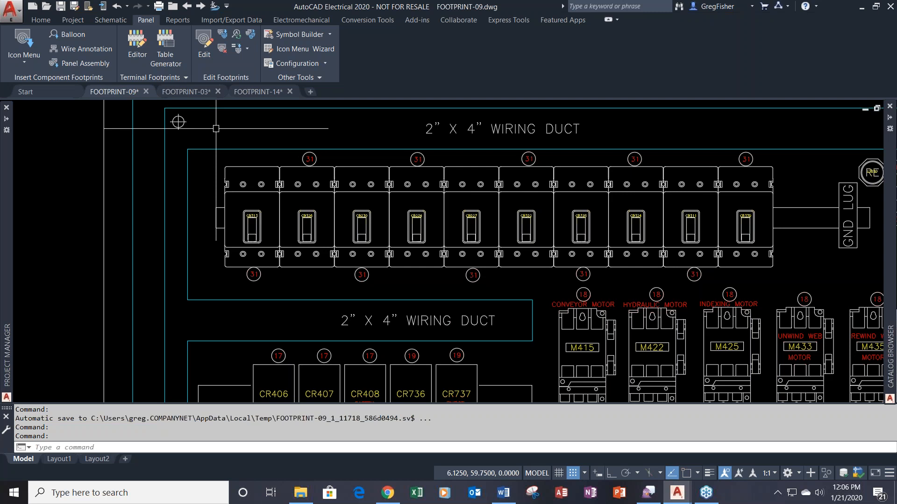
pyautogui.click(23, 40)
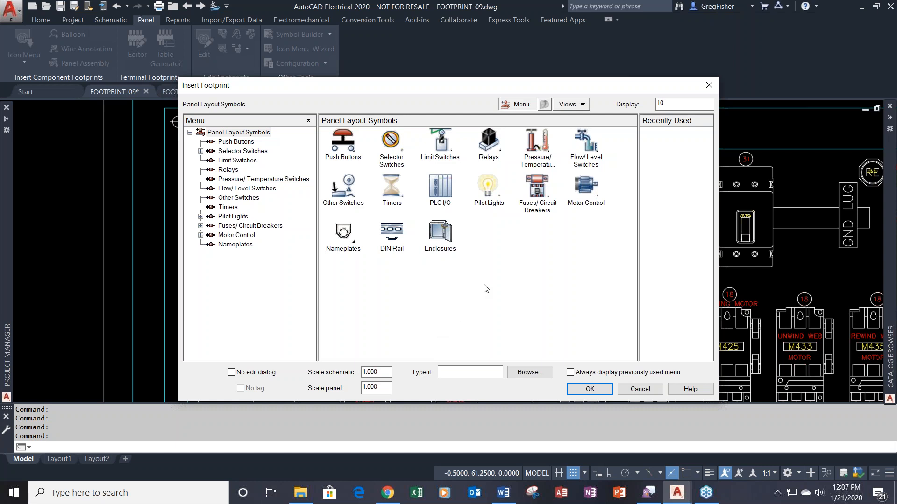
pyautogui.click(542, 184)
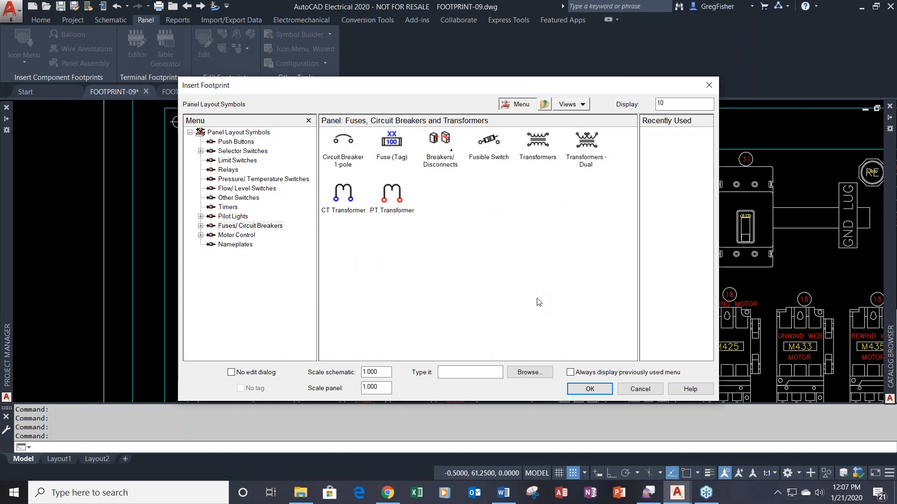
pyautogui.doubleClick(347, 148)
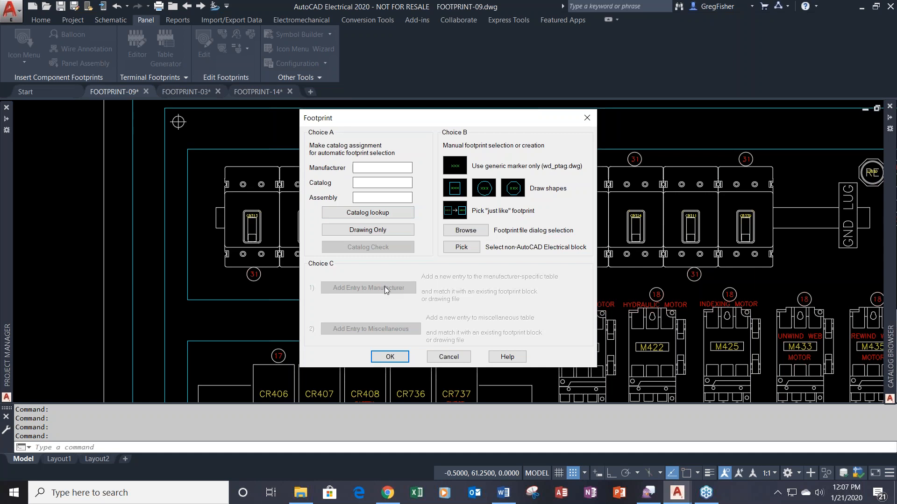
pyautogui.click(380, 216)
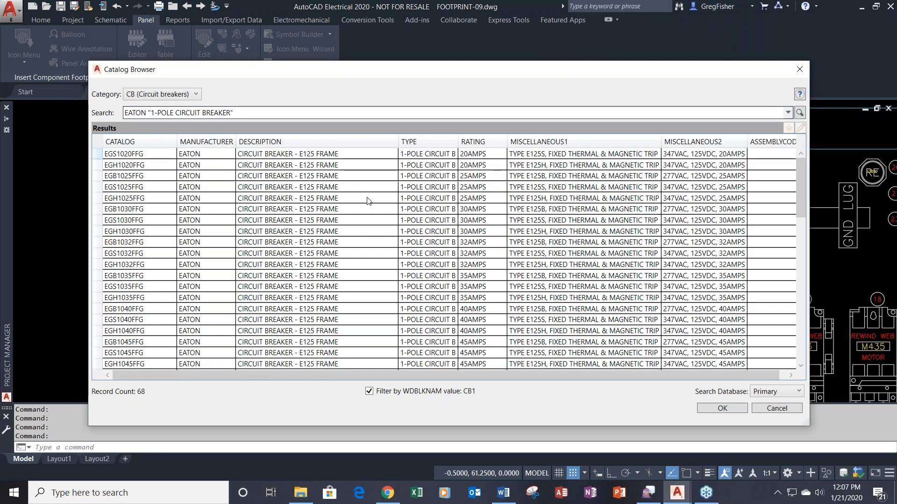
pyautogui.click(360, 158)
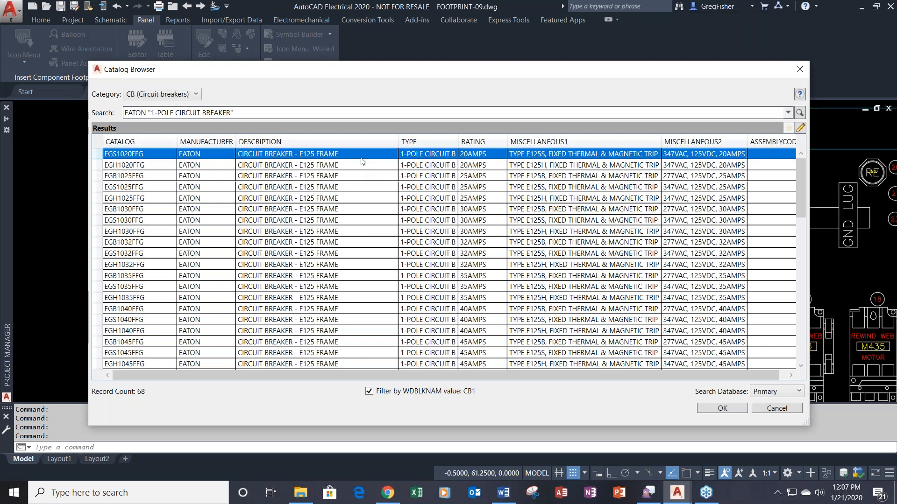
pyautogui.click(722, 409)
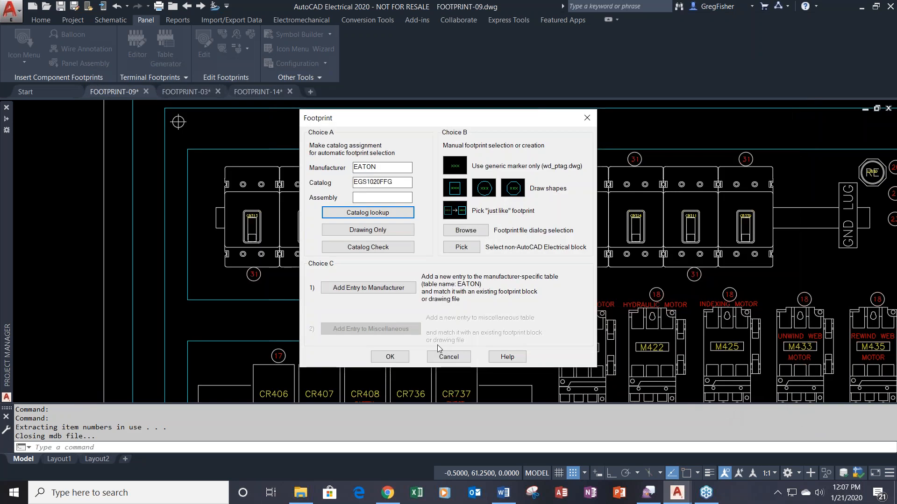
# Place the EATON breaker footprint upright beside CB313, at the left end of the upper breaker row.
pyautogui.click(389, 358)
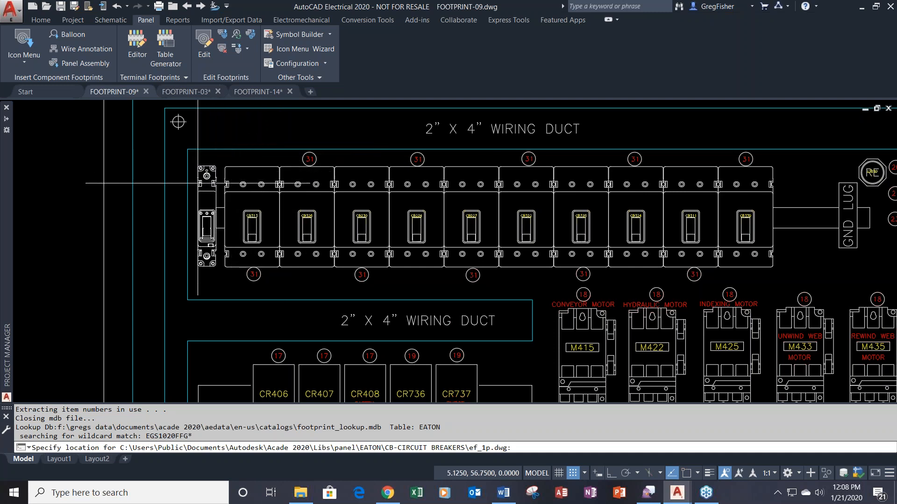
pyautogui.press('F8')
pyautogui.click(198, 185)
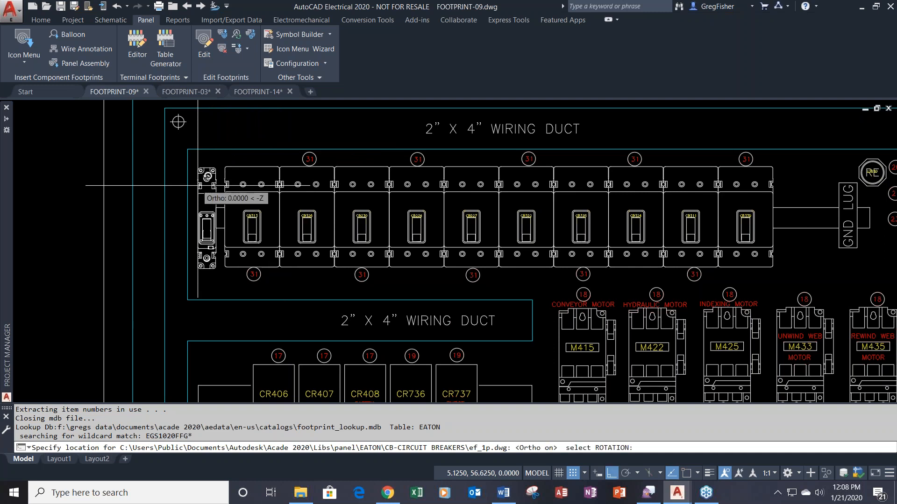
pyautogui.press('F8')
pyautogui.click(213, 191)
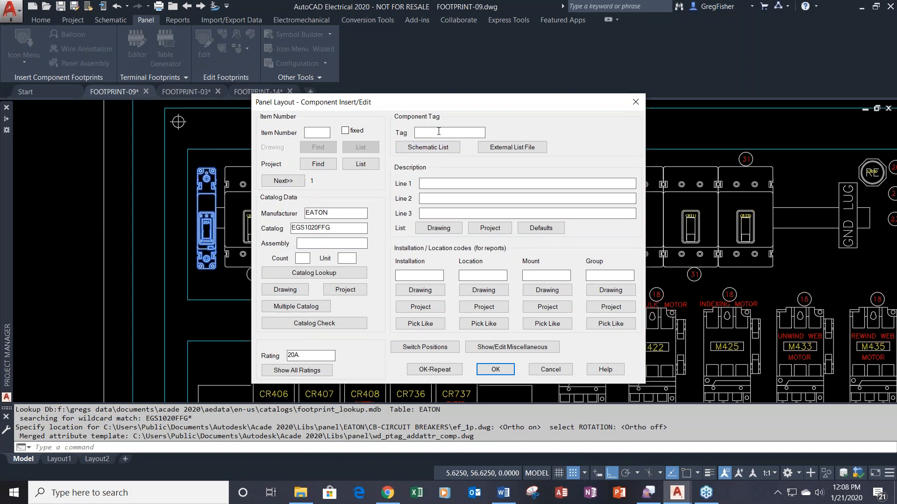
# Tag the new breaker footprint CB1 and enter the description INDRAMAT WIRING.
pyautogui.click(417, 132)
pyautogui.write('cb1')
pyautogui.press('BackSpace')
pyautogui.press('BackSpace')
pyautogui.press('BackSpace')
pyautogui.write('CB1')
pyautogui.write('INDR')
pyautogui.write('AMAT')
pyautogui.write('WIRING')
# Assign the project location code MCAB5 to breaker CB1 and accept its component data.
pyautogui.click(486, 308)
pyautogui.click(407, 224)
pyautogui.click(439, 312)
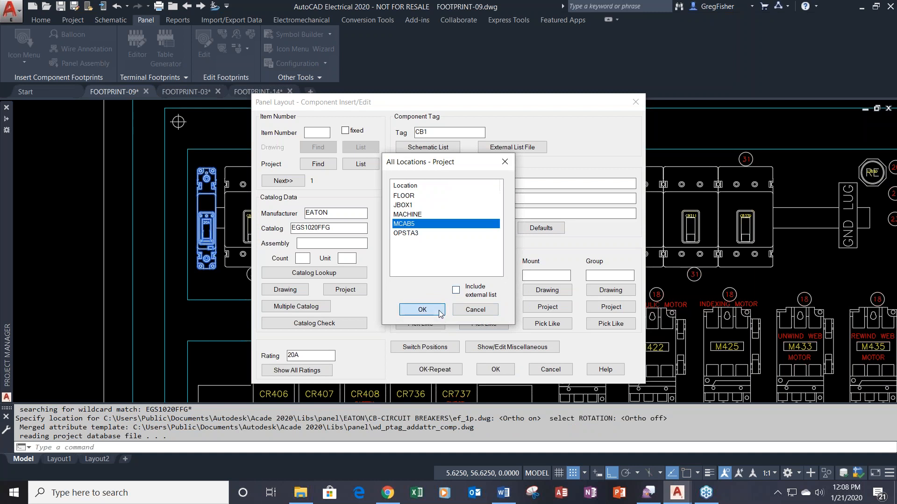
pyautogui.click(496, 370)
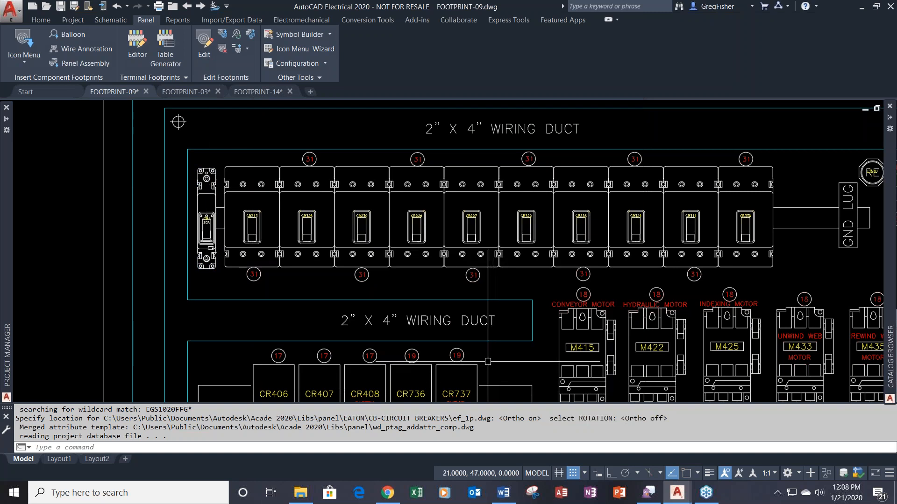
pyautogui.scroll(2, 201, 201)
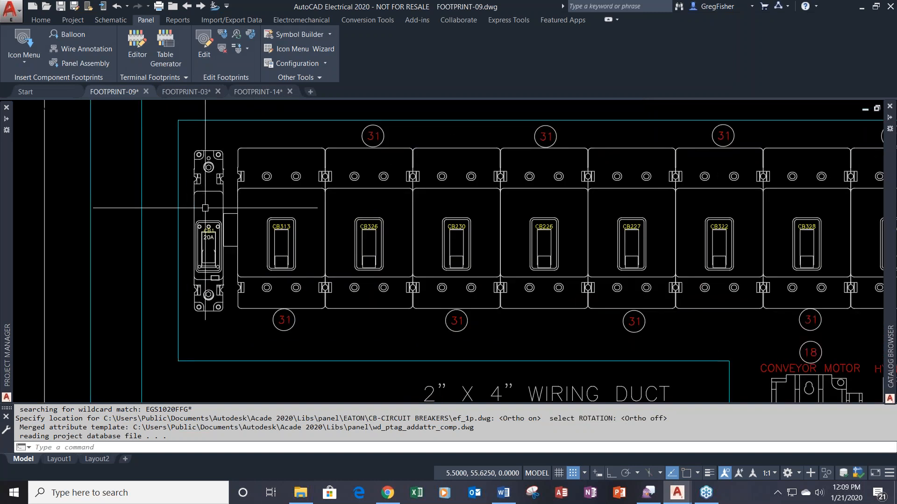
# Try to insert a normally open flow switch footprint using the TURCK catalog number FCS-N1/2A4P-AP8X-H1141.
pyautogui.click(31, 44)
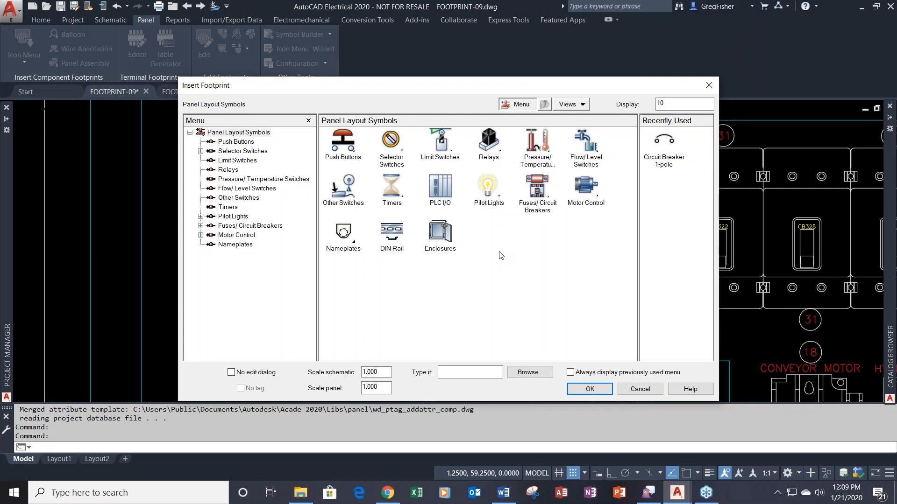
pyautogui.click(587, 151)
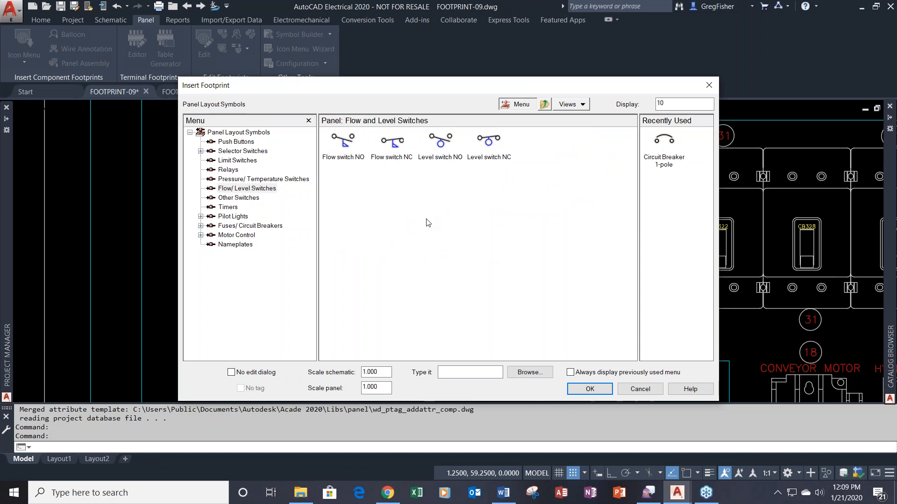
pyautogui.doubleClick(351, 152)
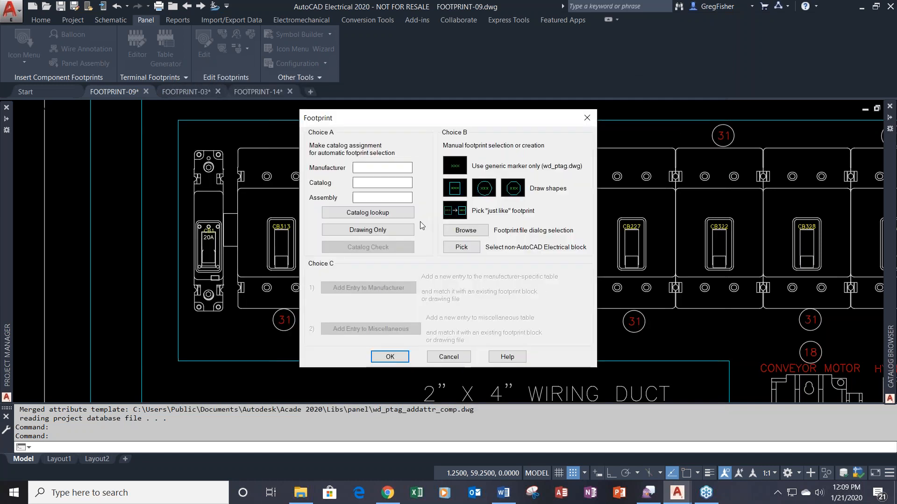
pyautogui.click(356, 213)
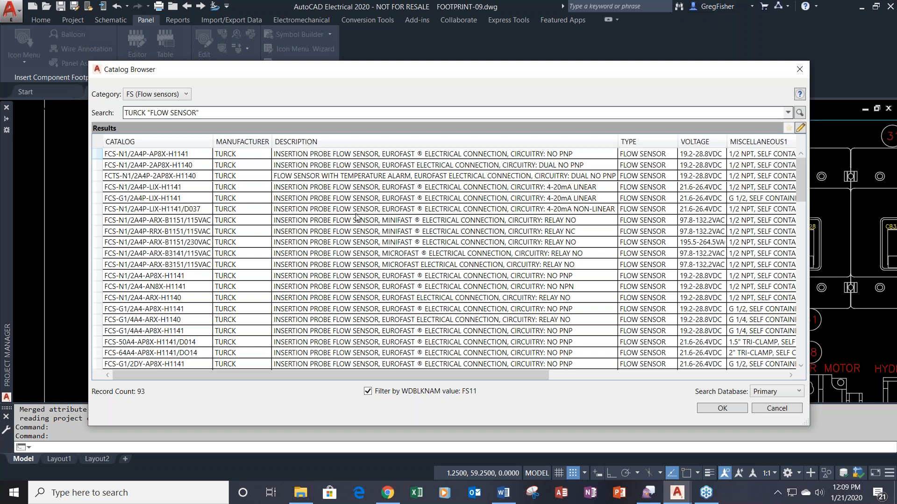
pyautogui.click(387, 155)
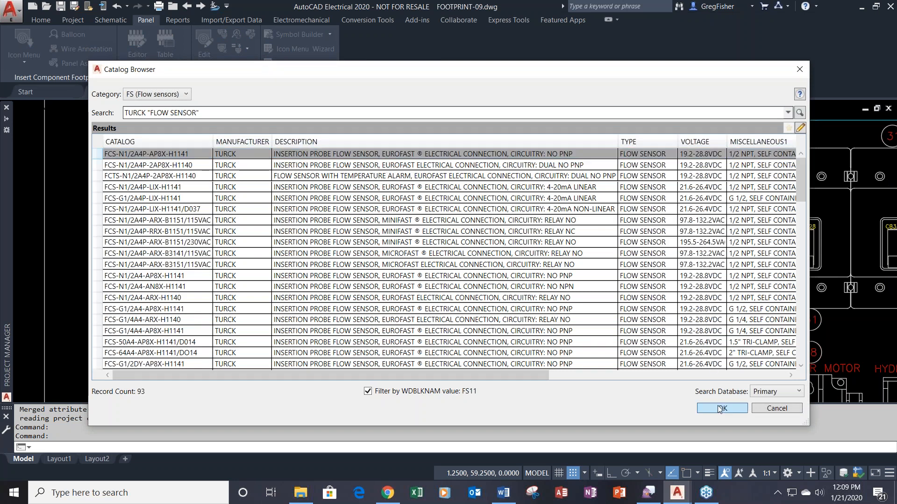
pyautogui.click(719, 407)
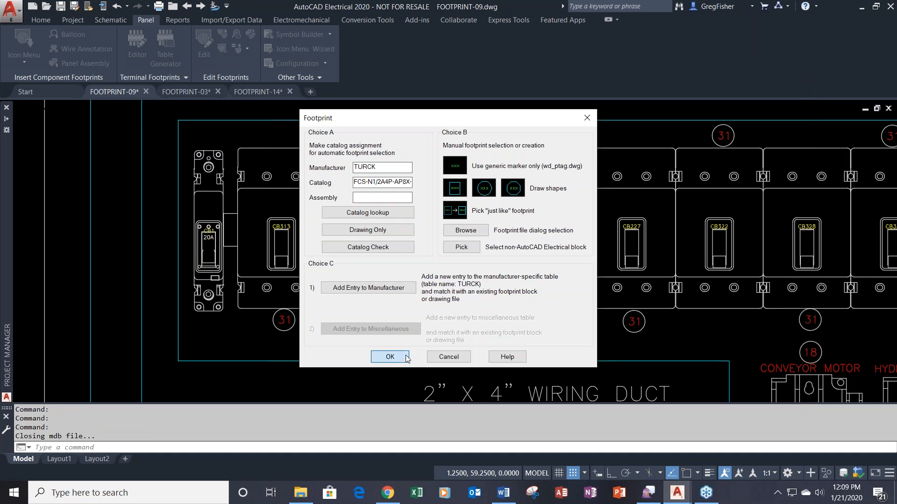
pyautogui.click(390, 356)
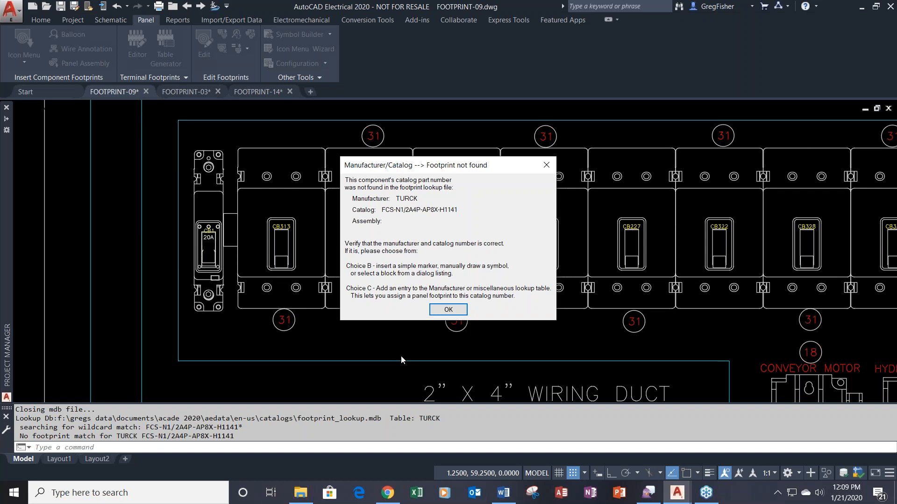
pyautogui.click(448, 309)
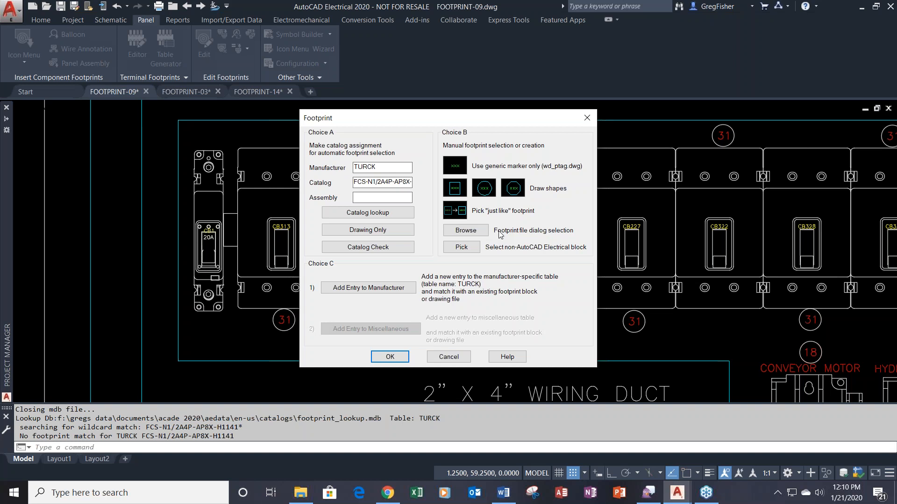
# Examine the options for browsing footprint drawings and adding a footprint record to the TURCK table, and cancel the insertion.
pyautogui.click(483, 233)
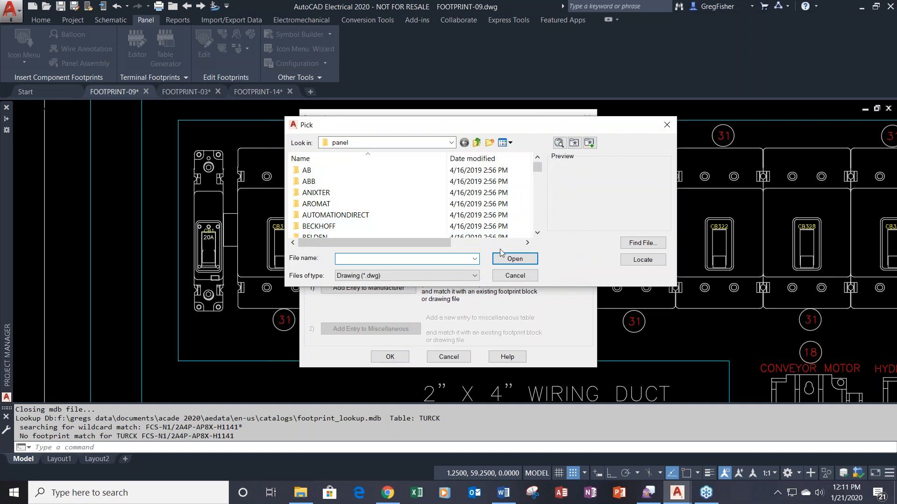
pyautogui.click(515, 276)
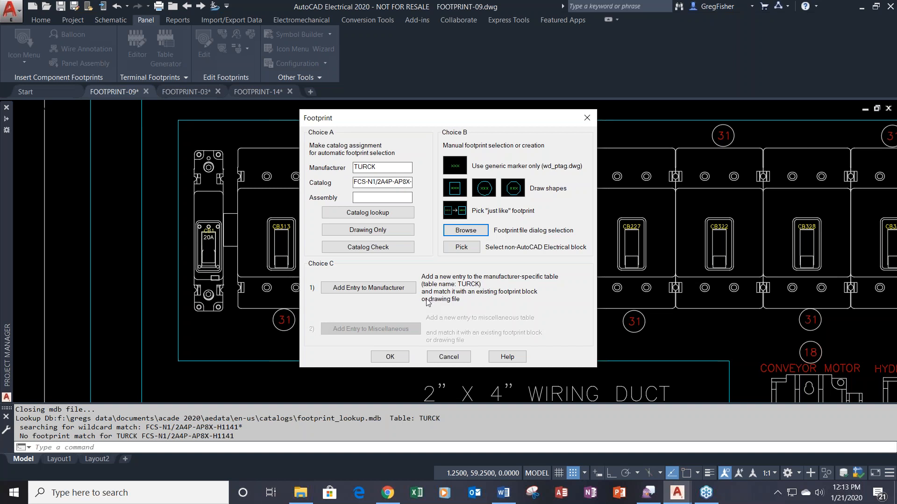
pyautogui.click(395, 288)
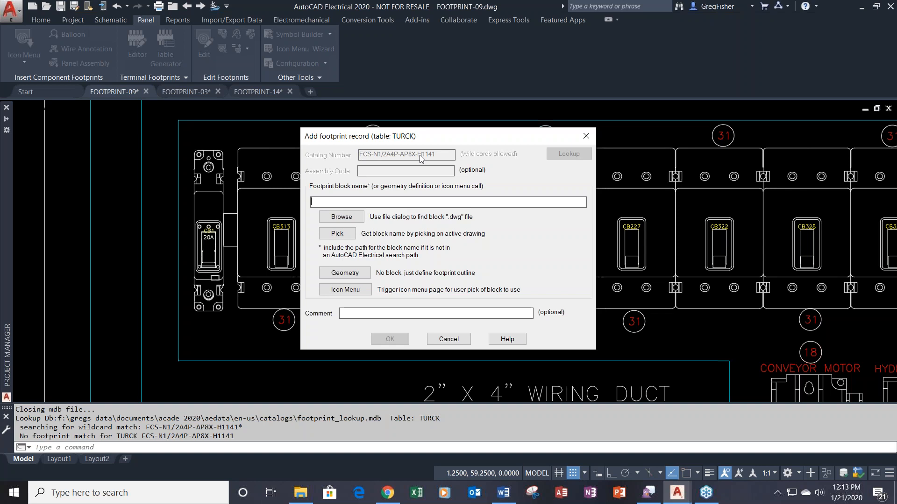
pyautogui.click(352, 218)
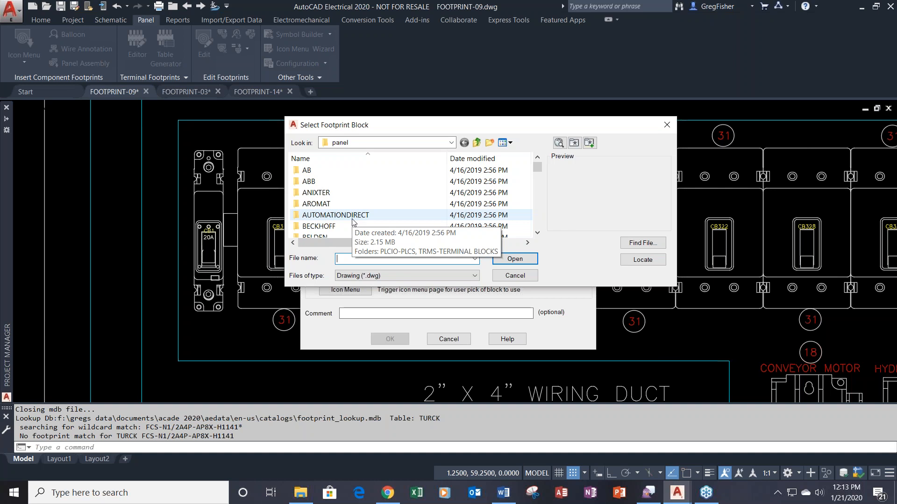
pyautogui.click(512, 276)
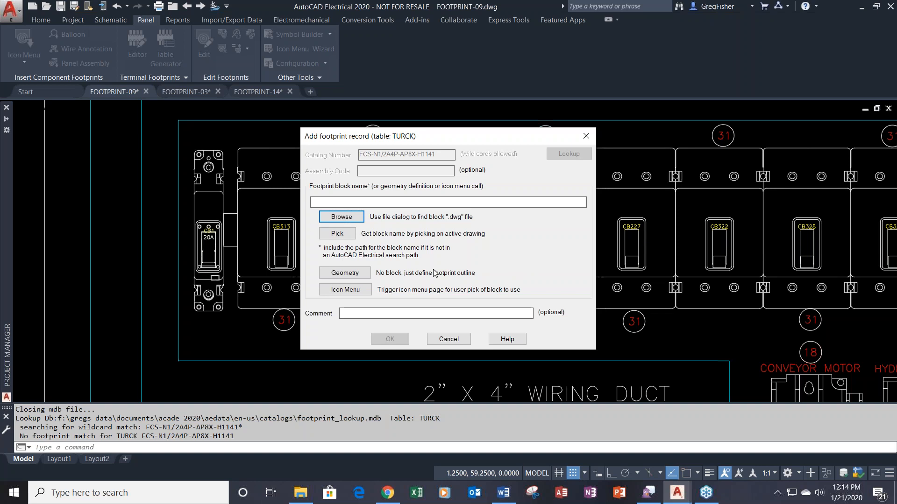
pyautogui.click(427, 202)
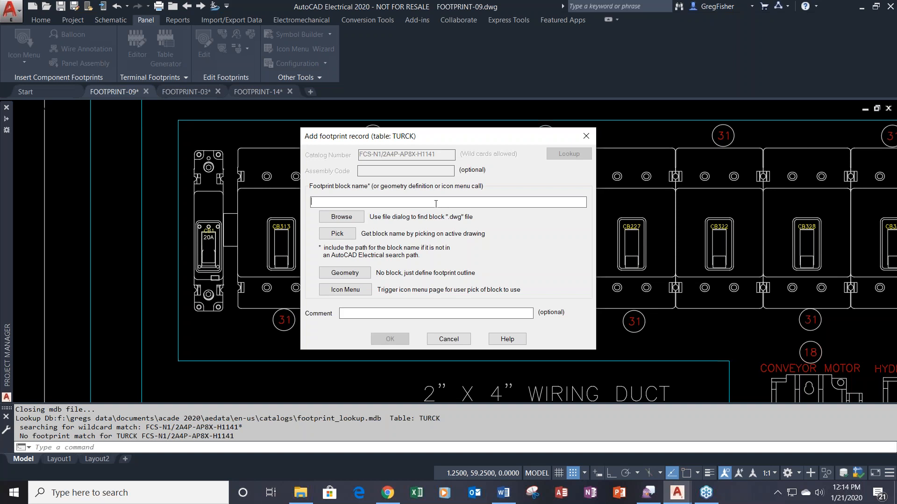
pyautogui.click(449, 340)
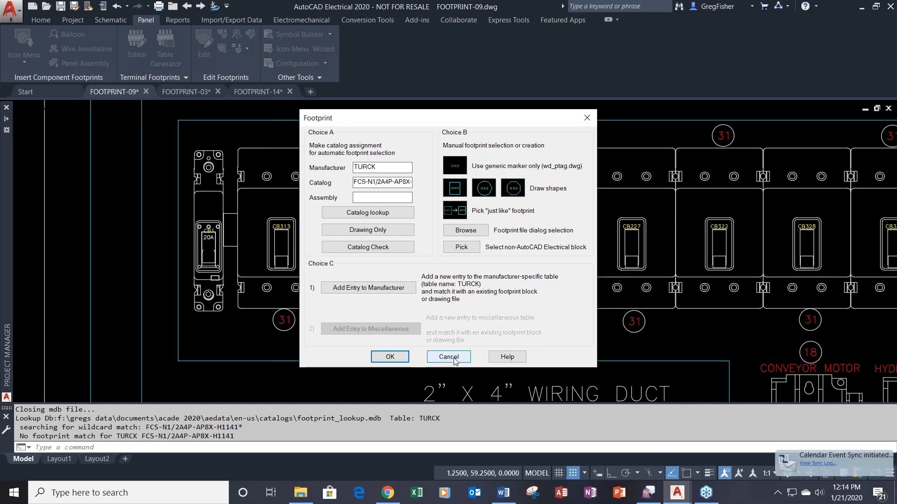
pyautogui.click(448, 357)
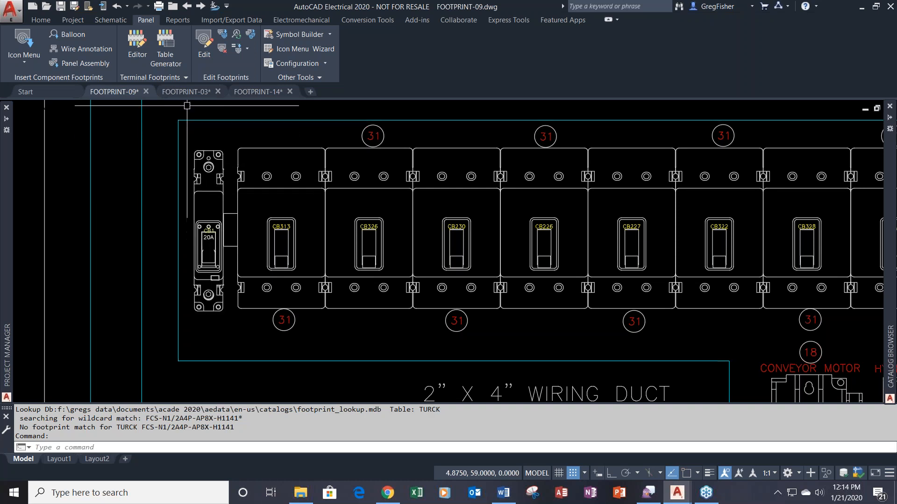
# Switch to the FOOTPRINT-03 schematic and bring the empty line reference 331 below breaker CB330 into view.
pyautogui.click(183, 92)
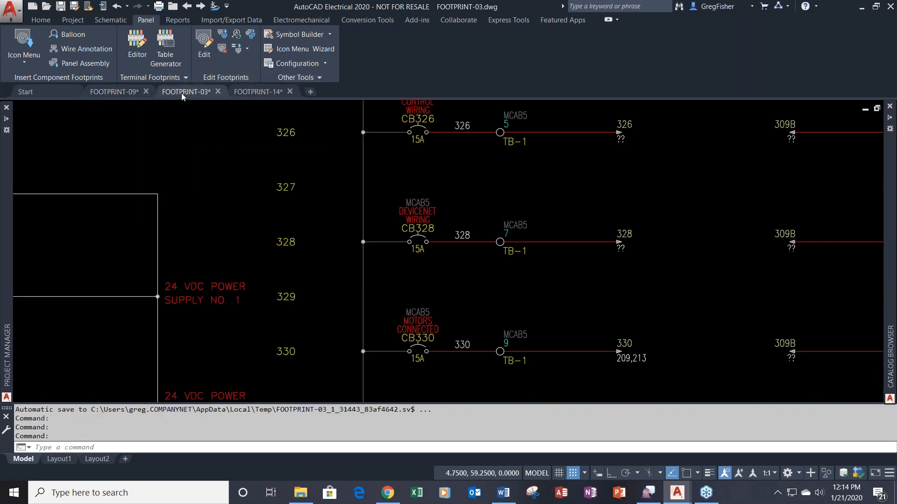
pyautogui.scroll(-1, 477, 257)
pyautogui.moveTo(466, 281); pyautogui.dragTo(390, 184, button='middle')
pyautogui.scroll(1, 391, 254)
pyautogui.moveTo(387, 254); pyautogui.dragTo(298, 268, button='middle')
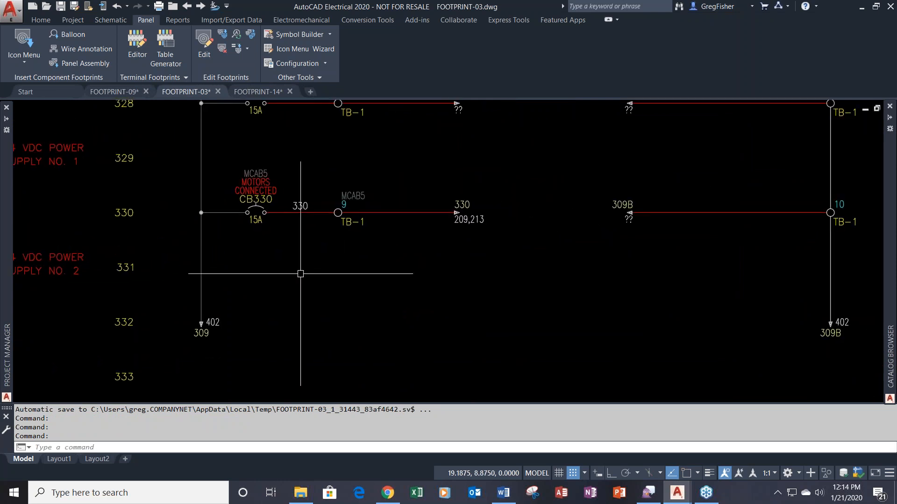
# Extract the panel component list for schematic insertion from all project drawings, covering all installation and location codes.
pyautogui.click(100, 22)
pyautogui.click(32, 63)
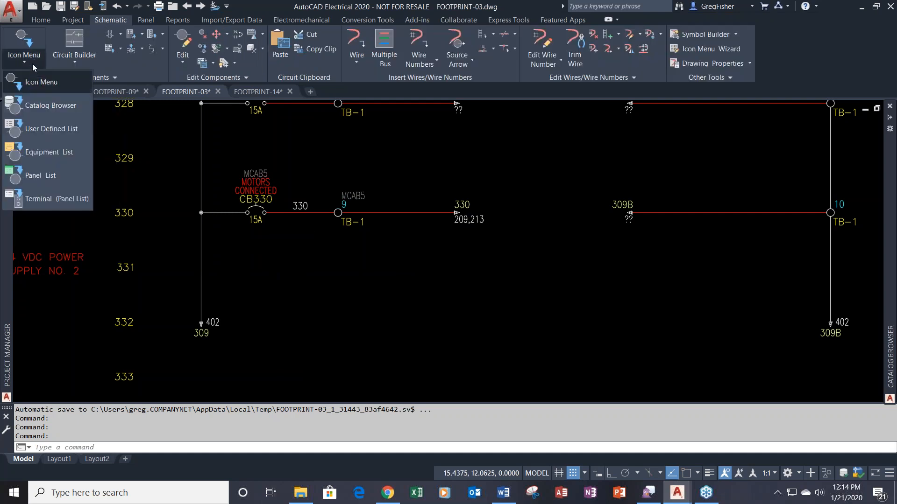
pyautogui.click(51, 174)
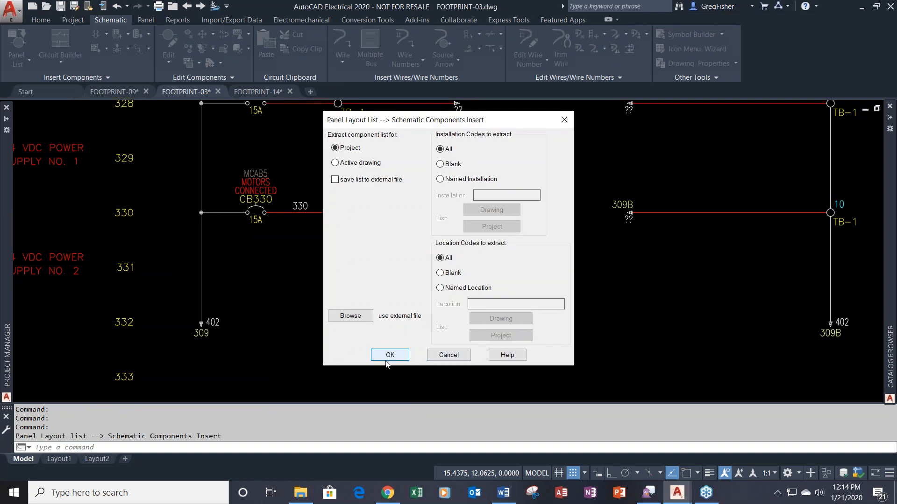
pyautogui.click(387, 354)
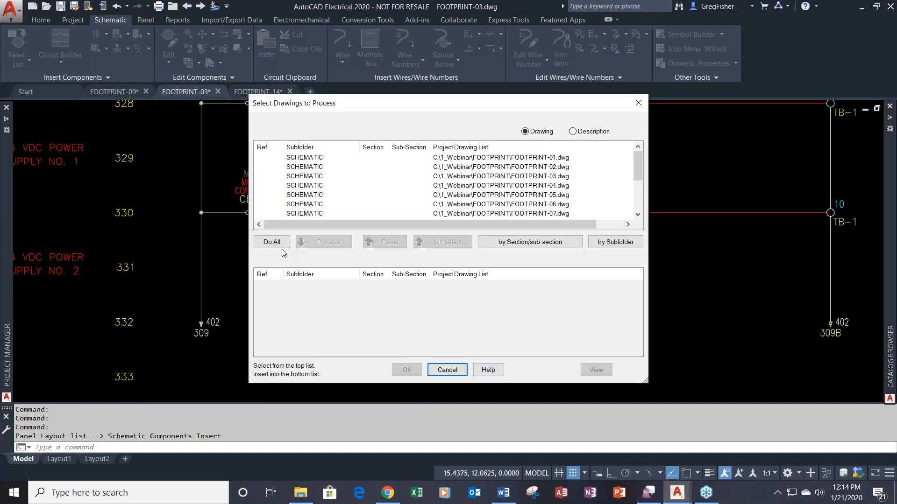
pyautogui.click(277, 243)
pyautogui.click(406, 369)
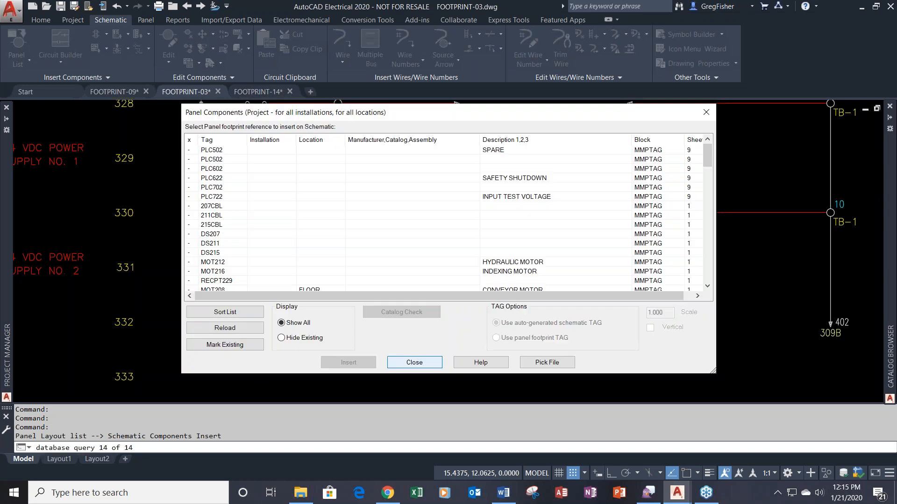
# Sort the panel components primarily by TAGNAME, then mark and hide those already present on the schematics.
pyautogui.click(210, 317)
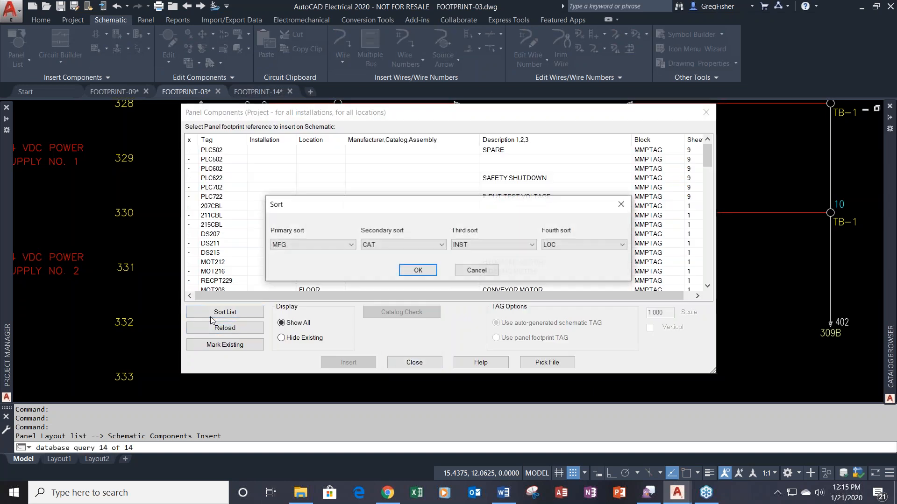
pyautogui.click(336, 246)
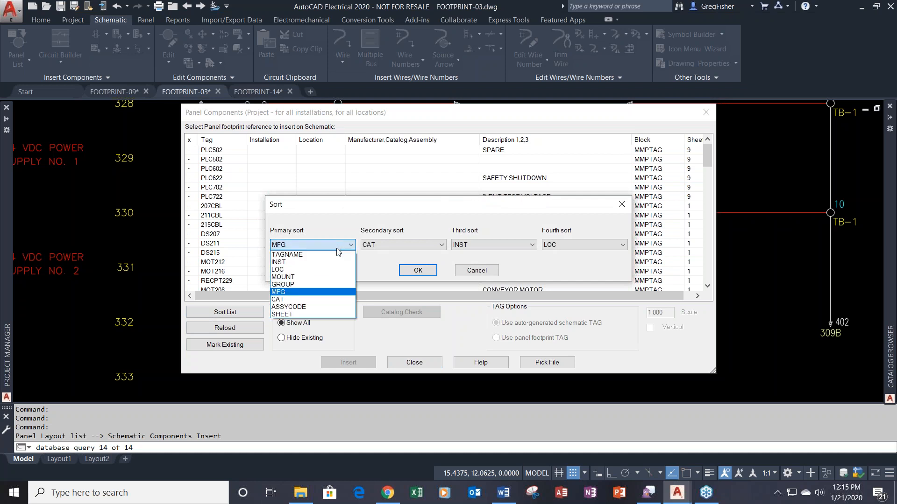
pyautogui.click(322, 255)
pyautogui.click(415, 271)
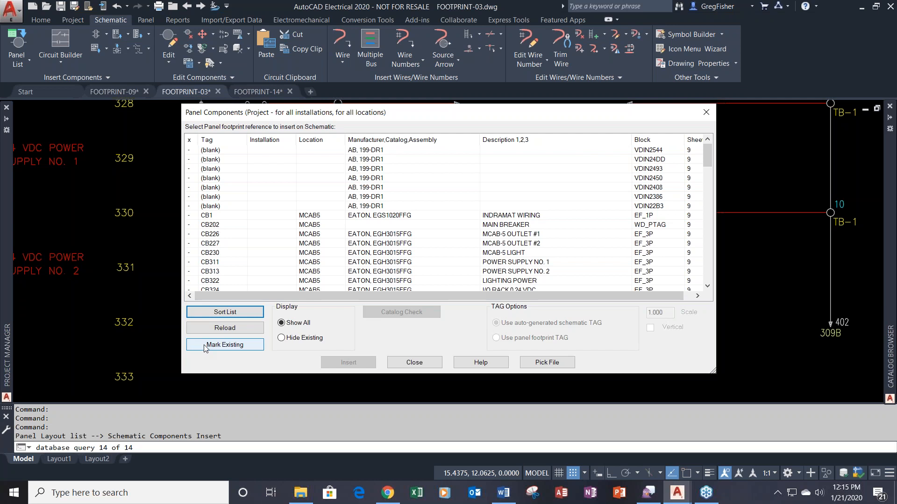
pyautogui.click(204, 345)
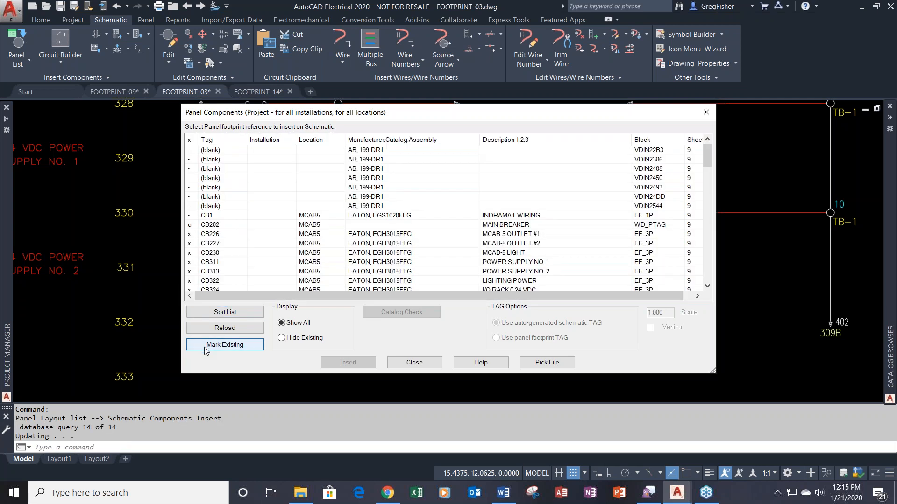
pyautogui.click(281, 338)
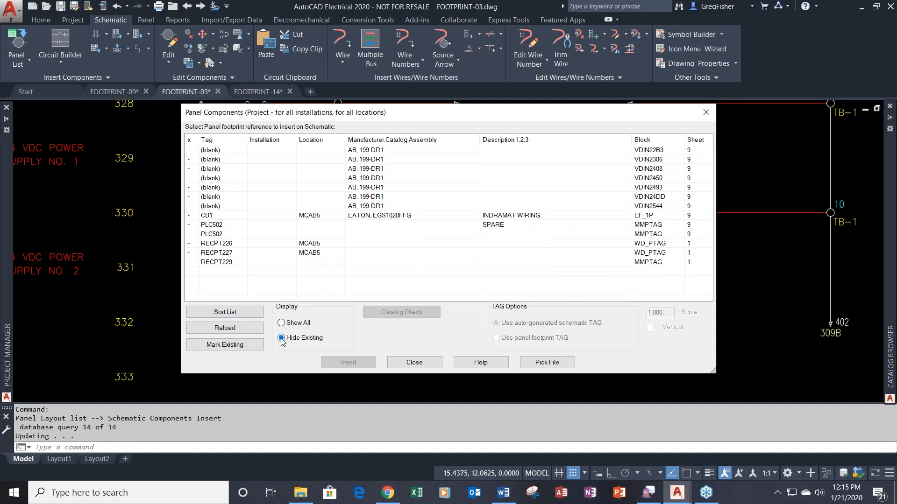
# Insert panel component CB1 as a circuit breaker symbol at line reference 331, directly below CB330.
pyautogui.click(224, 216)
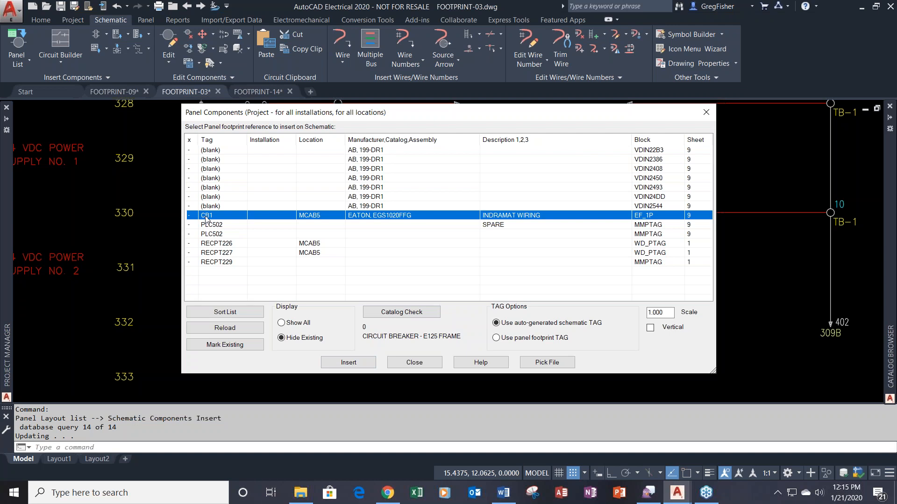
pyautogui.click(339, 363)
pyautogui.click(374, 261)
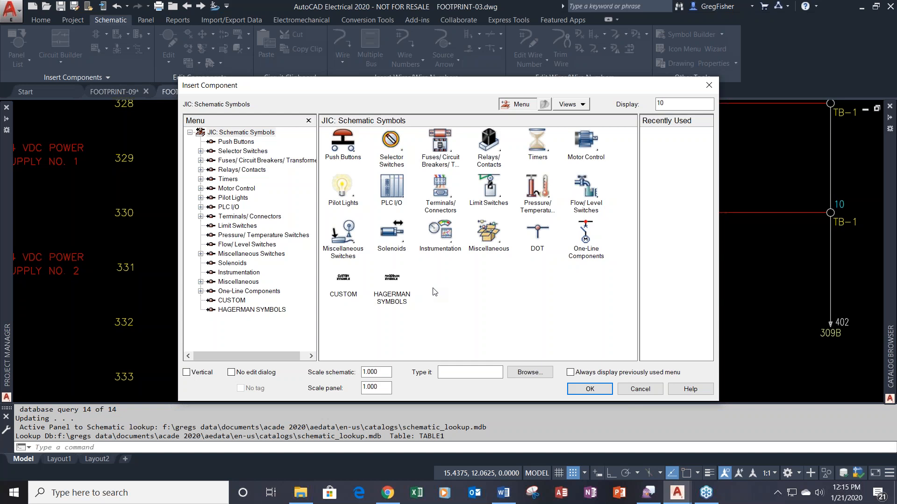
pyautogui.click(447, 142)
pyautogui.click(350, 230)
pyautogui.click(342, 157)
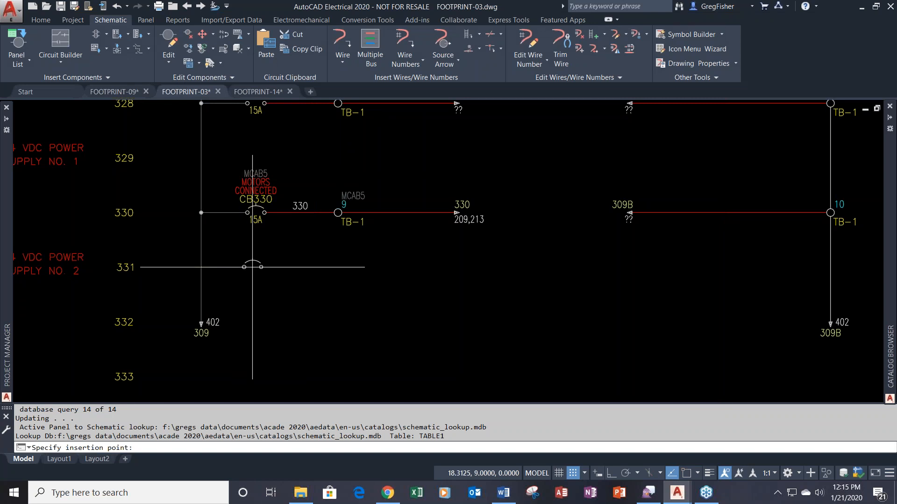
pyautogui.click(256, 268)
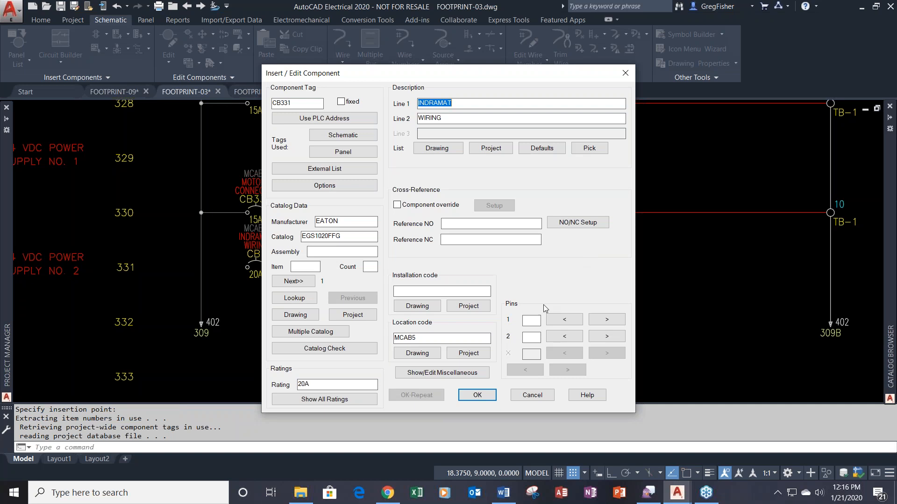
# Accept the new breaker symbol's component data and run the pending drawing updates with Always QSAVE.
pyautogui.click(477, 396)
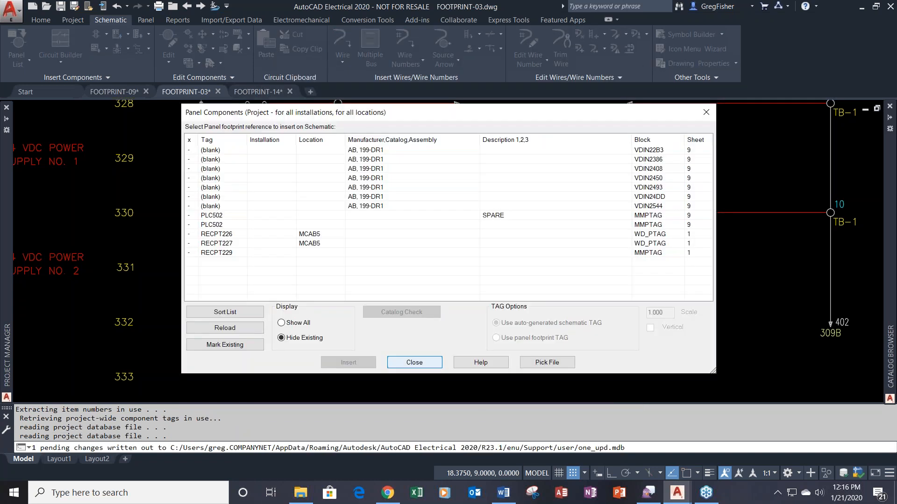
pyautogui.click(413, 363)
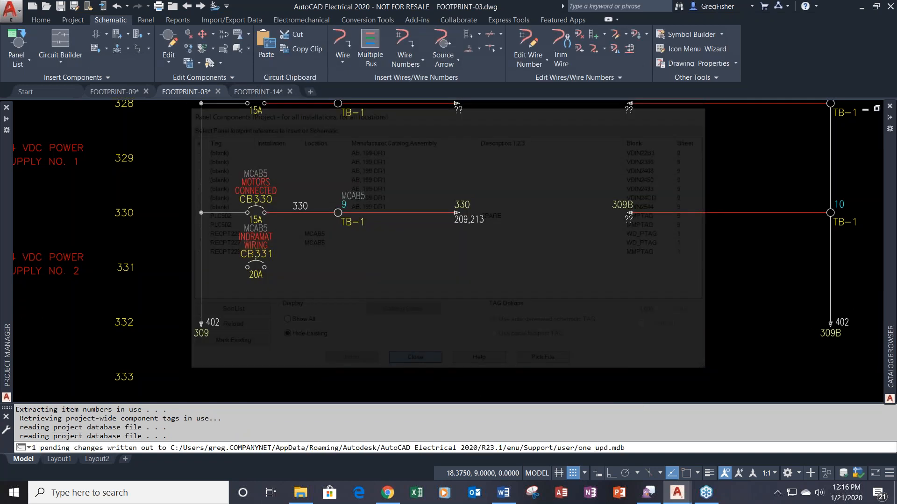
pyautogui.click(406, 300)
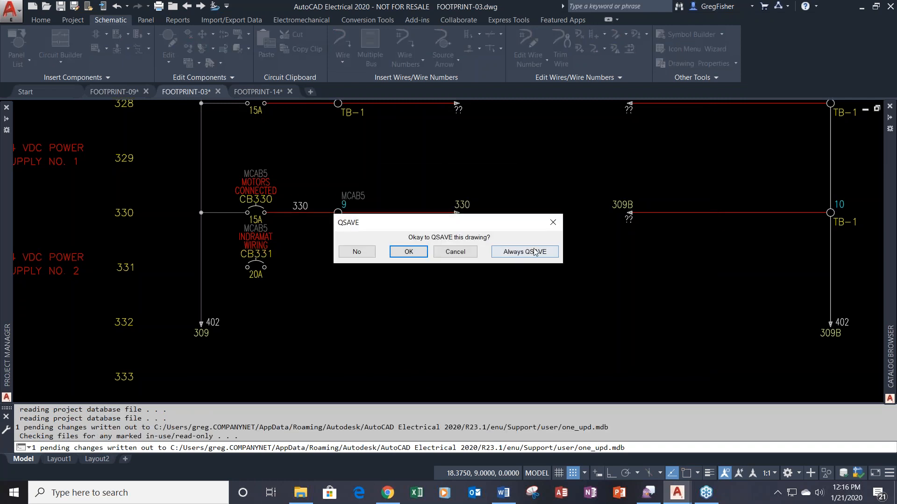
pyautogui.click(531, 250)
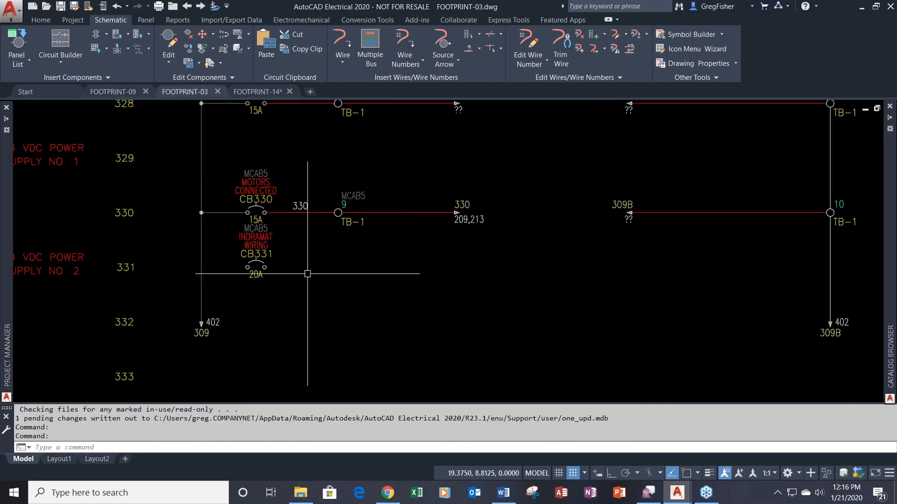
# Surf from the new schematic breaker symbol to its panel footprint reference on sheet 9.
pyautogui.rightClick(259, 253)
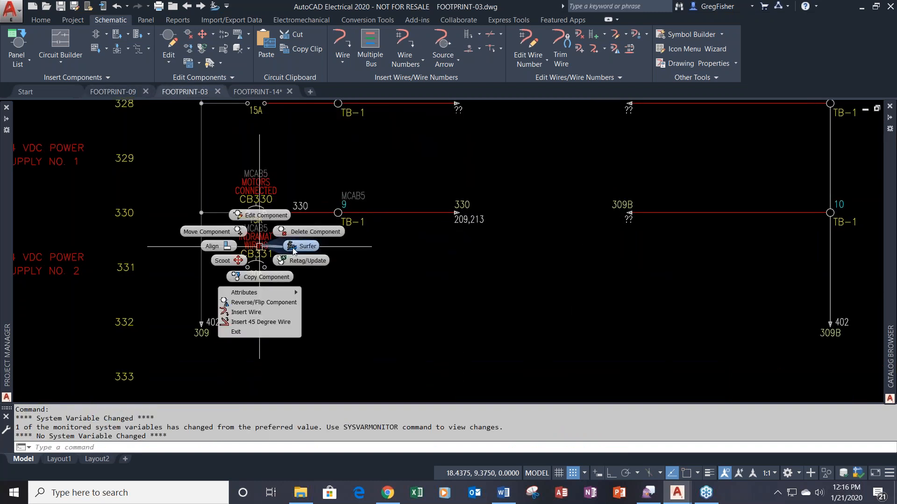
pyautogui.press('Escape')
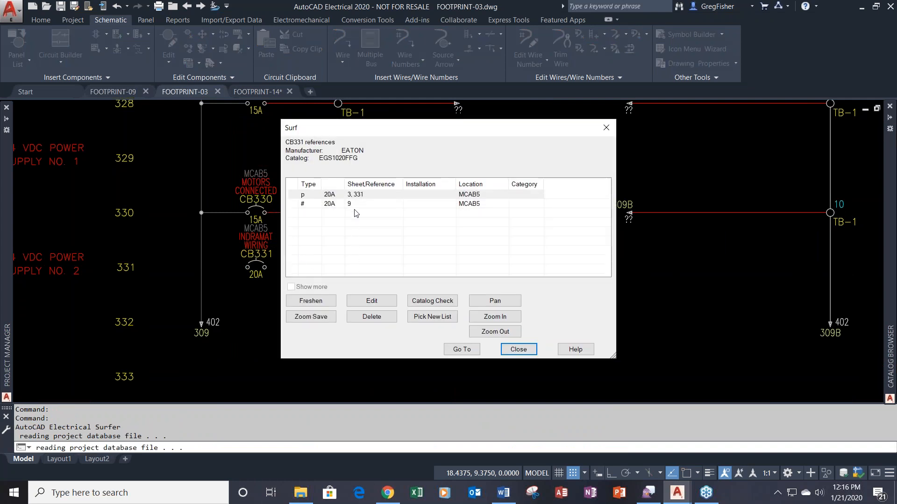
pyautogui.doubleClick(355, 205)
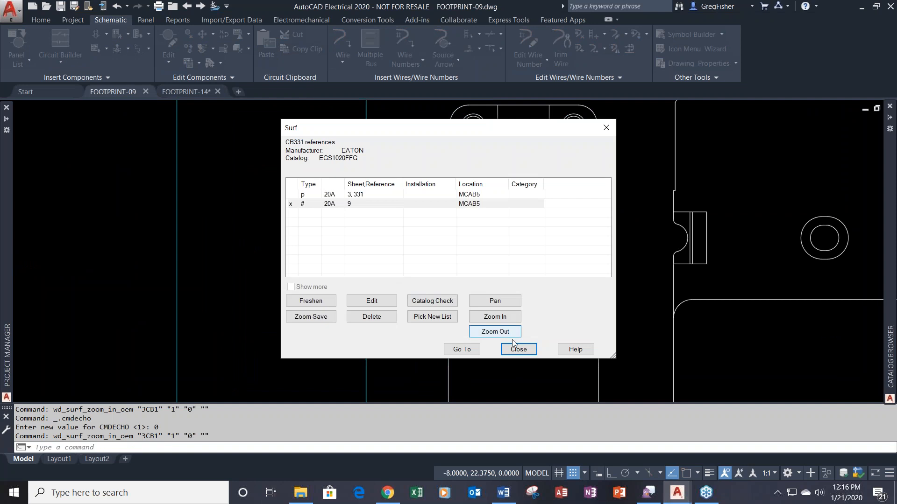
pyautogui.click(518, 350)
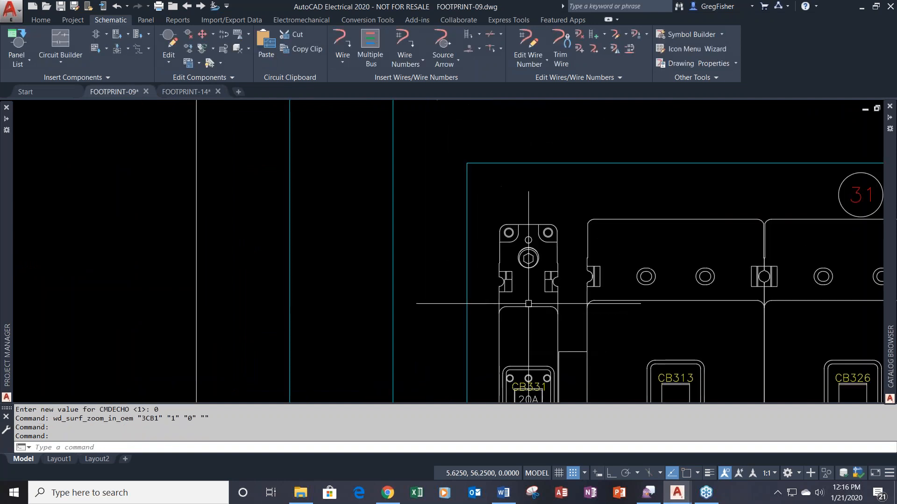
# Examine the linked breaker footprint's tag, description and catalog data, and leave the editor without changes.
pyautogui.rightClick(558, 282)
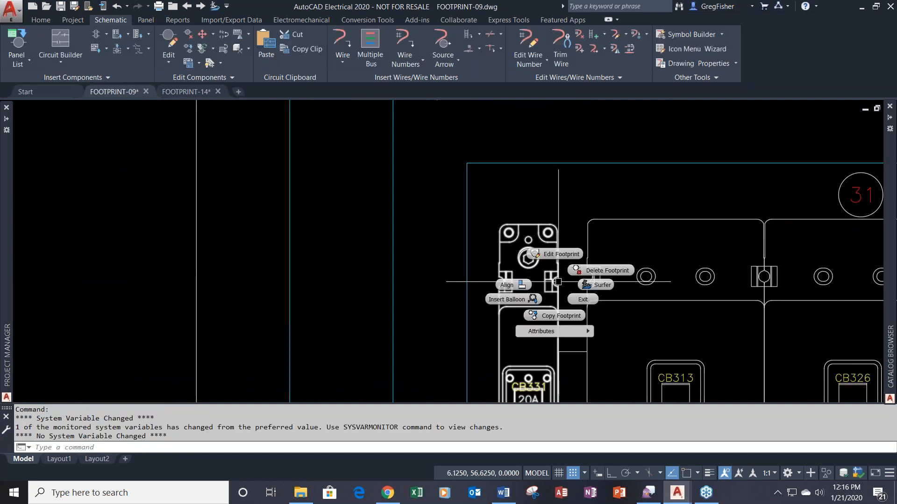
pyautogui.click(559, 255)
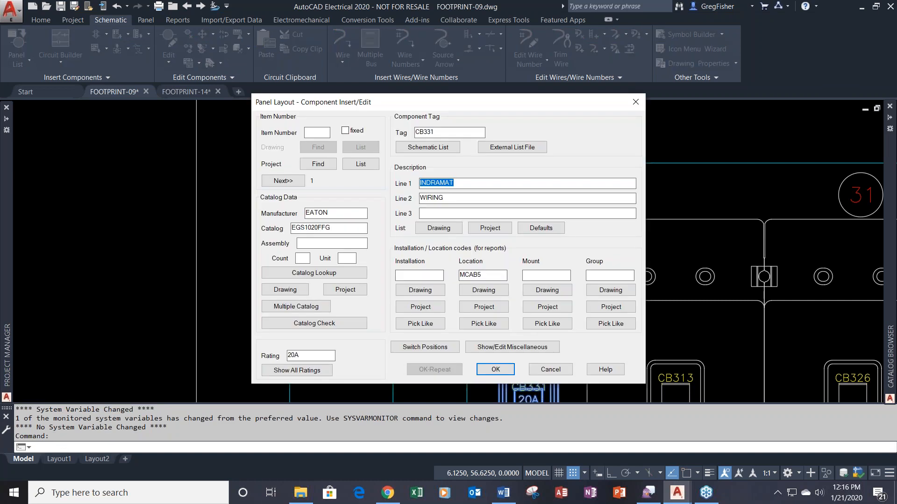
pyautogui.click(551, 369)
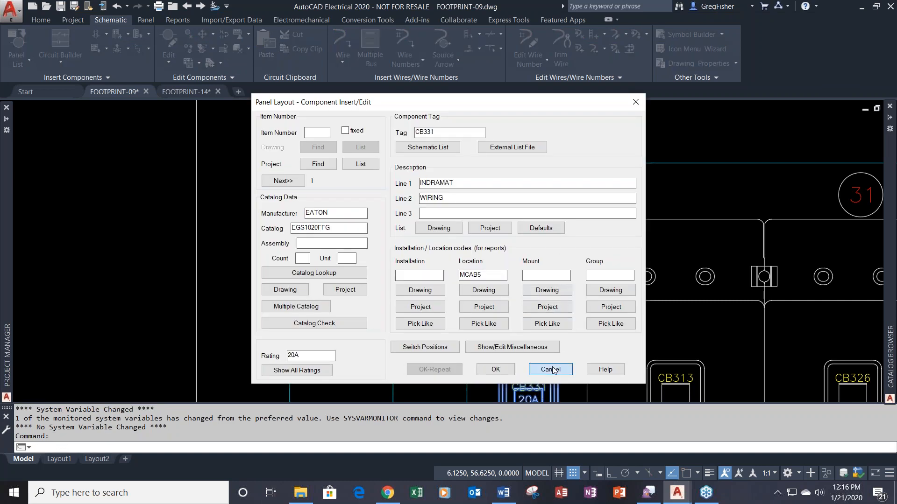
# Extract the schematic component list for panel layout insertion from all project drawings, covering all location codes.
pyautogui.scroll(-4, 476, 274)
pyautogui.moveTo(469, 217); pyautogui.dragTo(130, 220, button='middle')
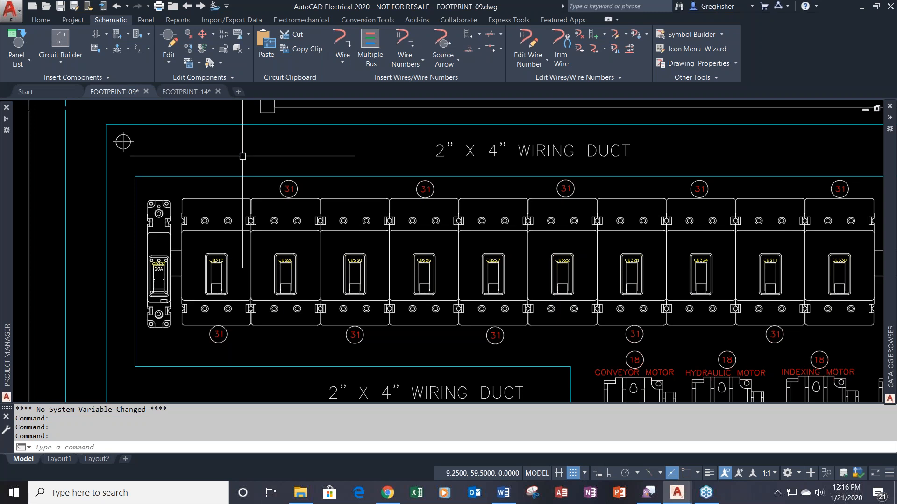
pyautogui.click(147, 21)
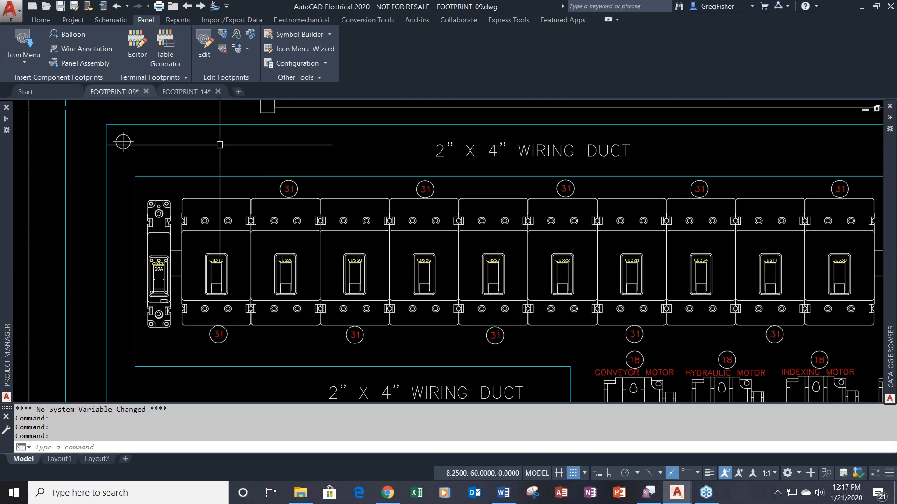
pyautogui.scroll(-2, 220, 145)
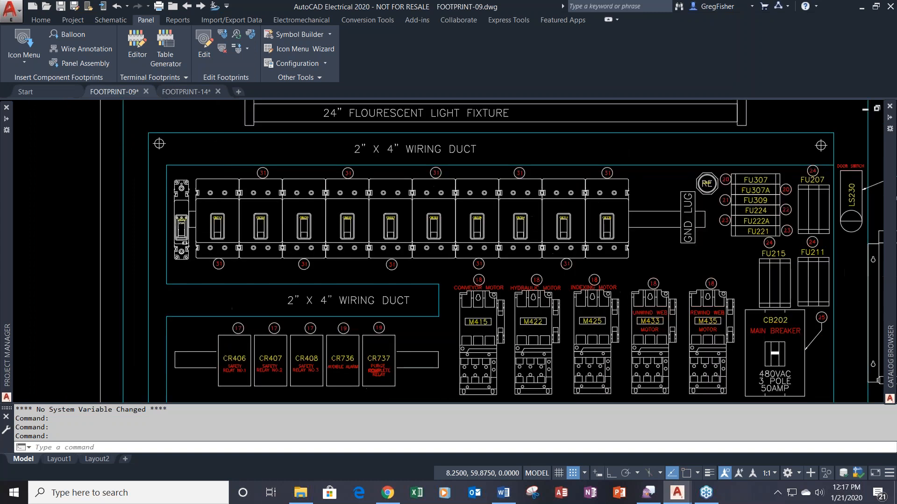
pyautogui.scroll(1, 219, 147)
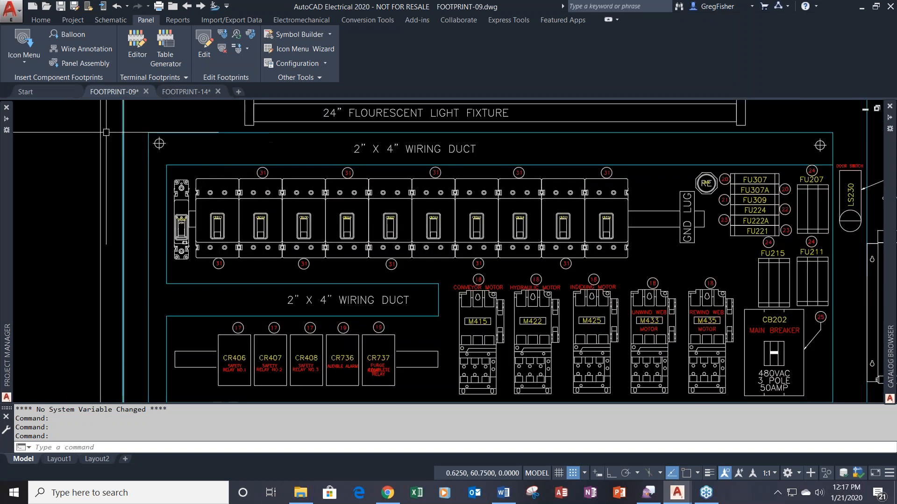
pyautogui.click(30, 63)
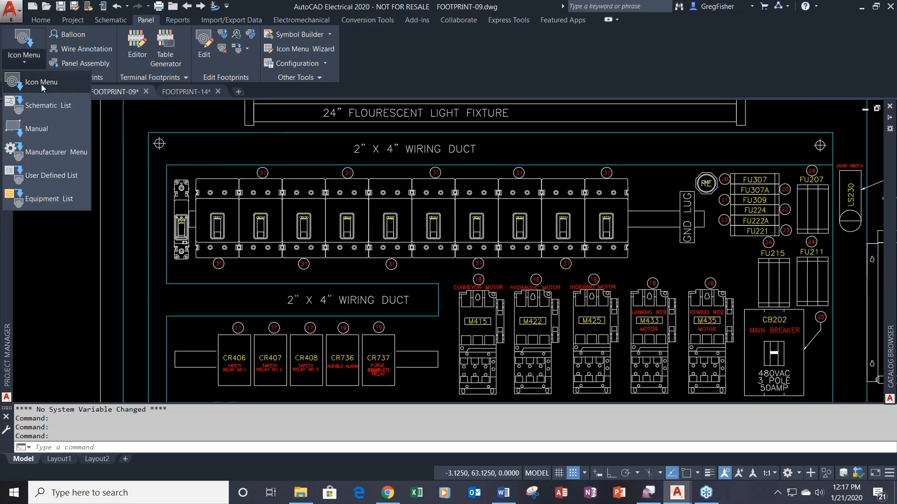
pyautogui.click(47, 105)
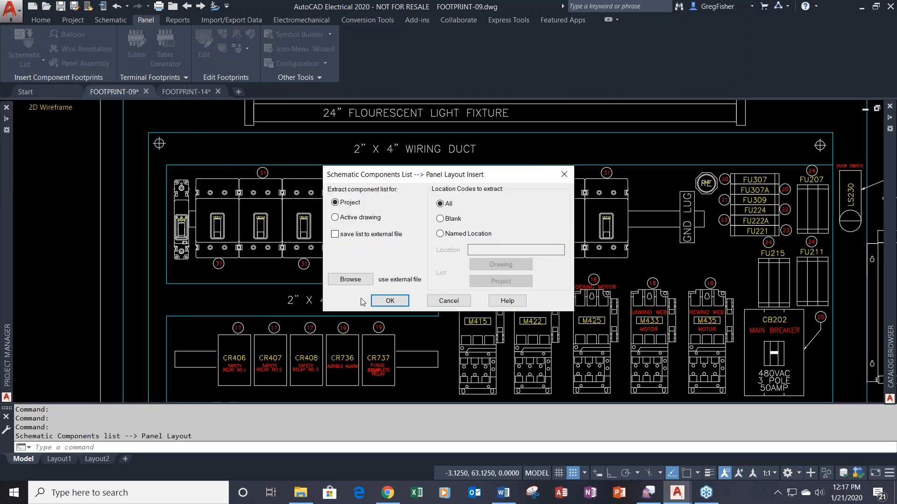
pyautogui.click(390, 301)
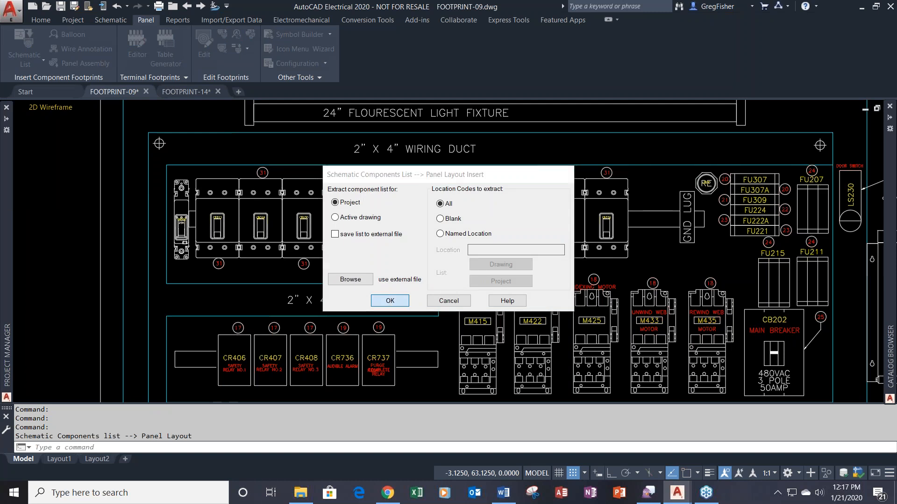
pyautogui.click(275, 242)
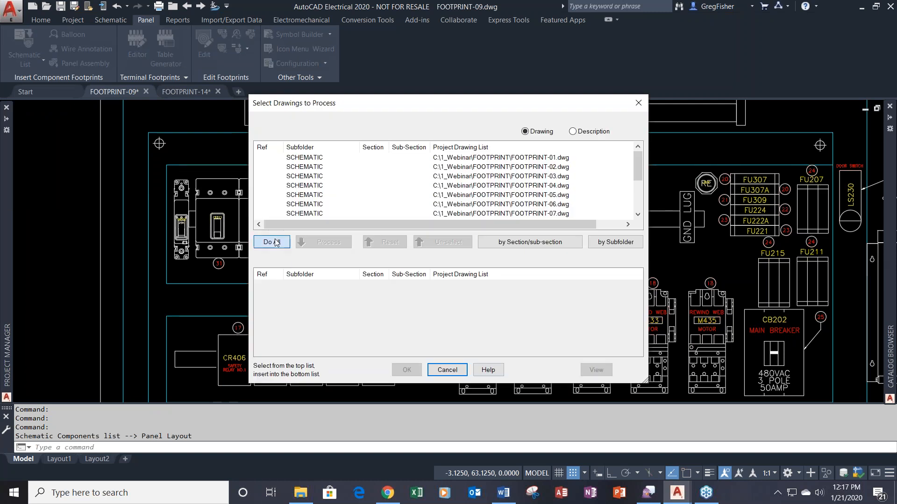
pyautogui.click(406, 370)
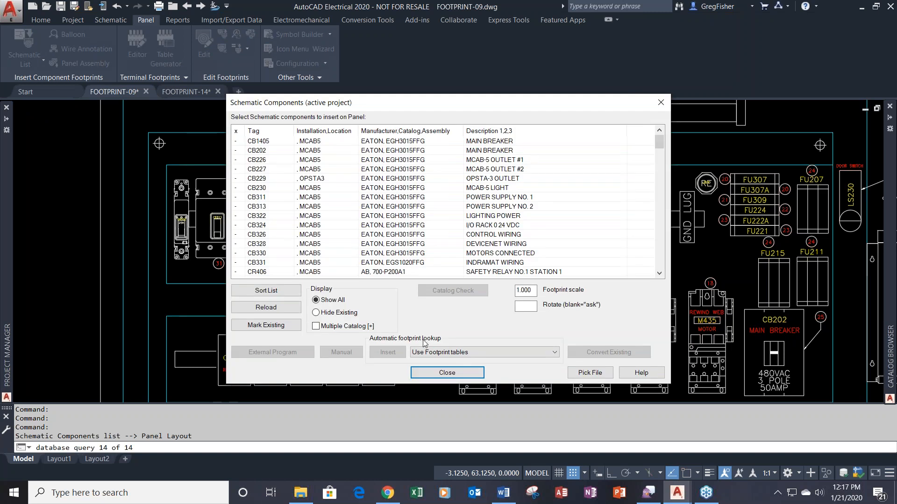
# Sort the schematic component list alphanumerically, and mark and hide the components that already exist on the panel.
pyautogui.click(255, 290)
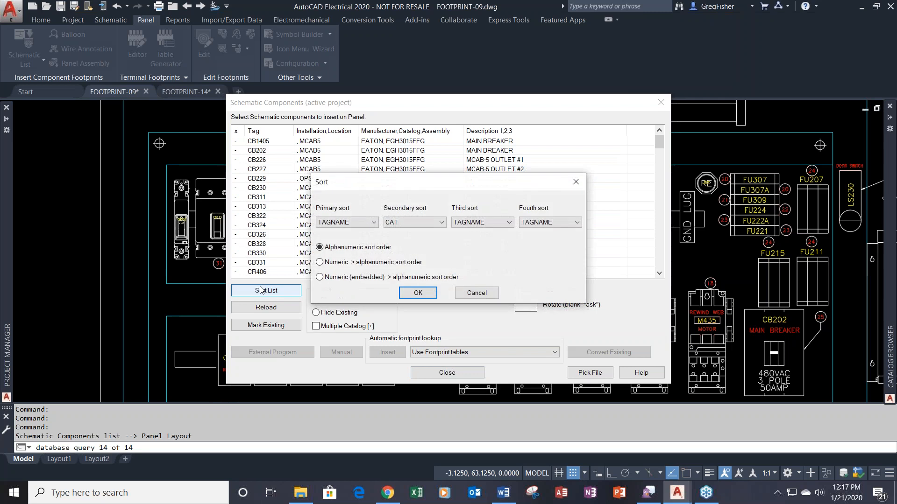
pyautogui.click(412, 293)
pyautogui.click(282, 326)
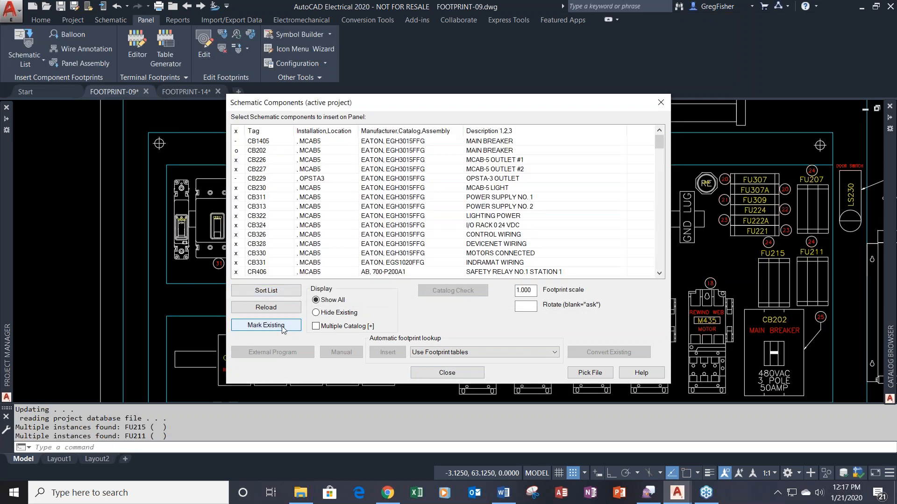
pyautogui.click(317, 313)
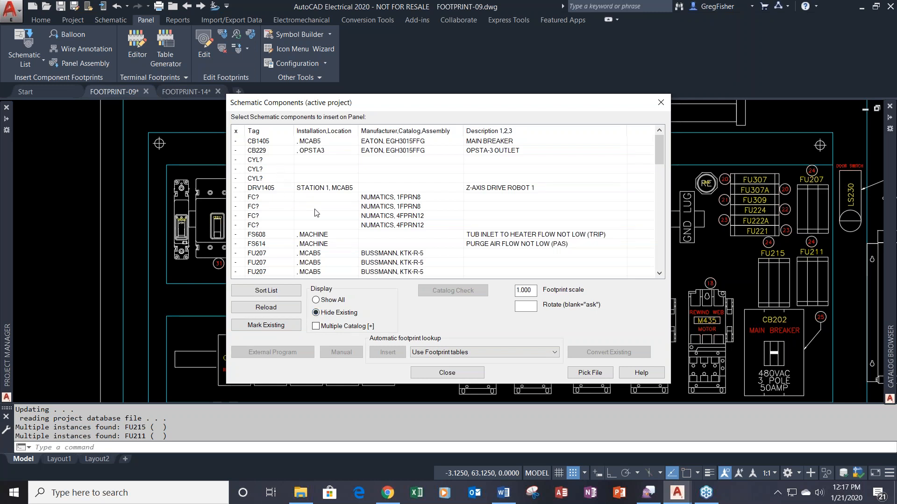
# Insert the CB229 breaker footprint at 0 rotation at the end of the breaker row beside the ground lug, keeping its component data.
pyautogui.click(280, 151)
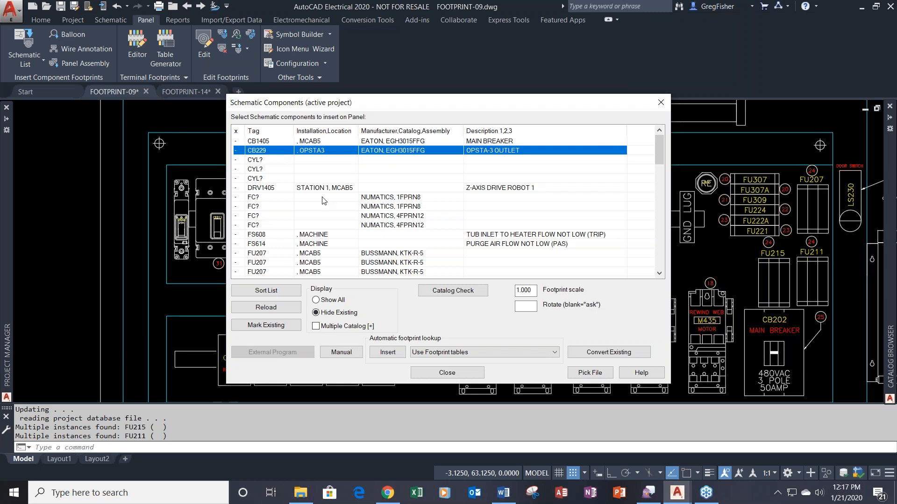
pyautogui.click(536, 306)
pyautogui.write('0')
pyautogui.click(388, 351)
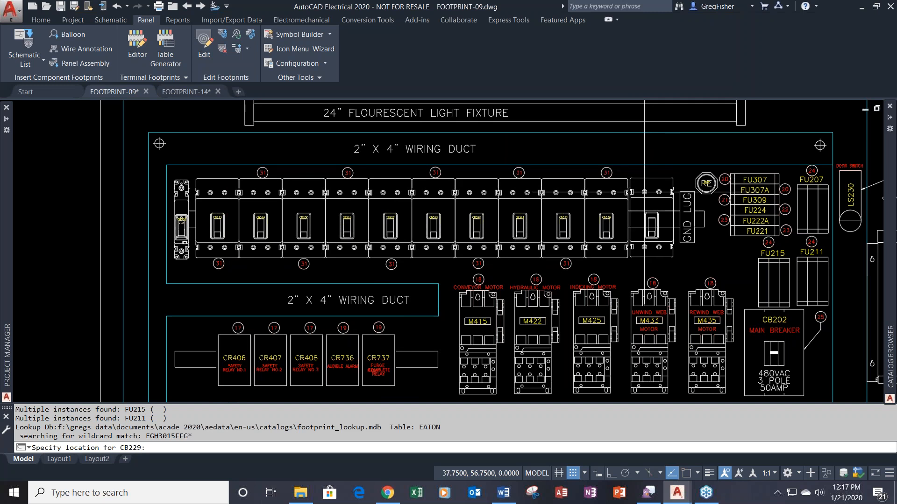
pyautogui.click(644, 212)
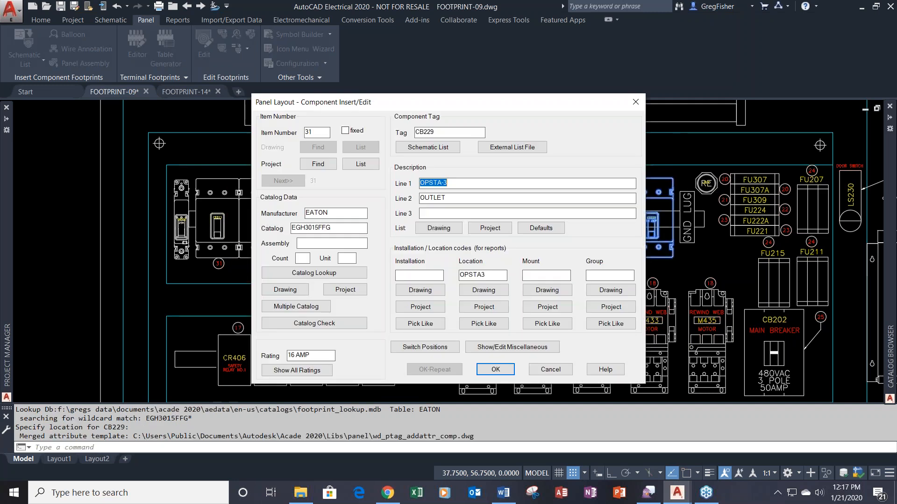
pyautogui.click(498, 370)
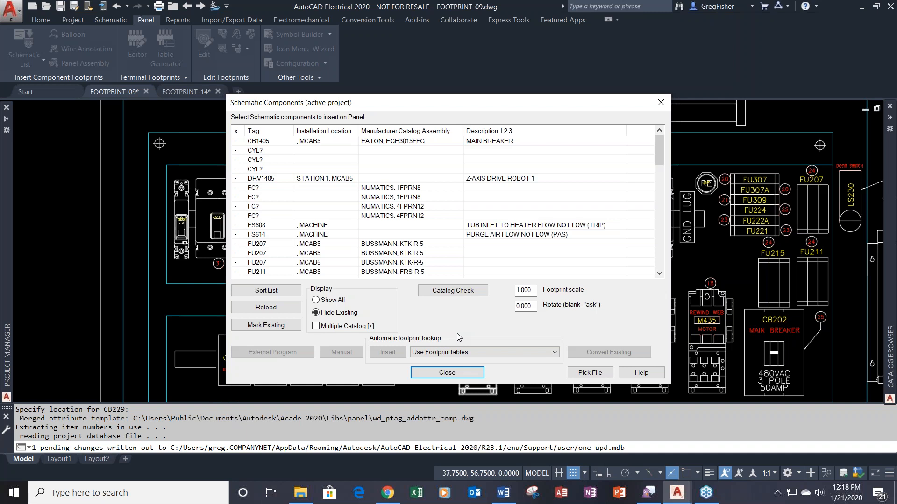
# Try to insert a footprint for the first FU207 fuse, BUSSMANN KTK-R-5, using the footprint tables, and cancel the footprint choices.
pyautogui.click(396, 245)
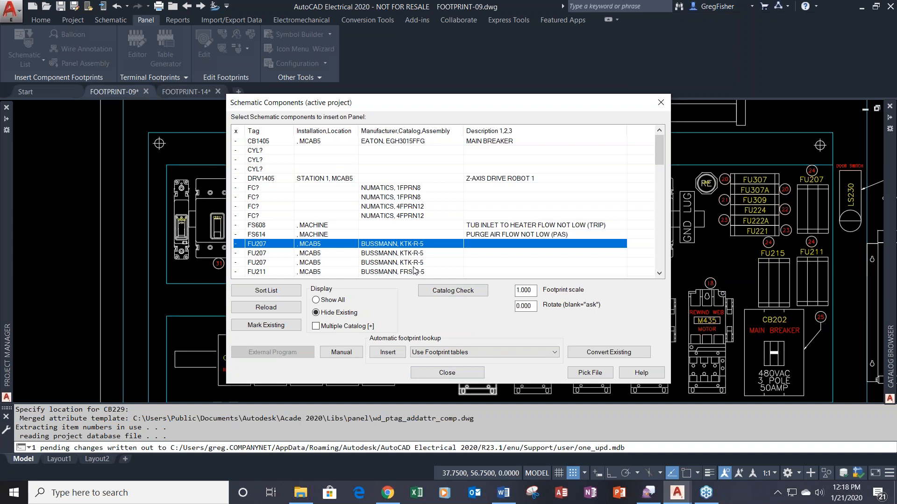
pyautogui.click(394, 352)
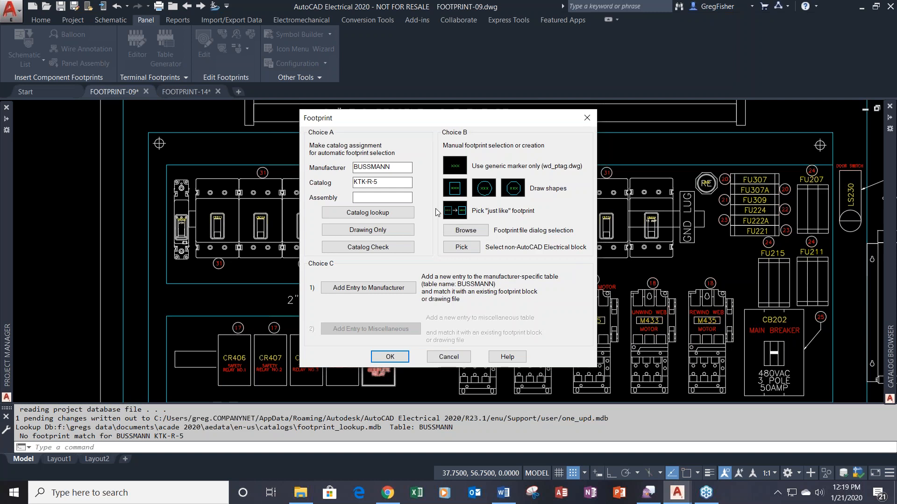
pyautogui.click(447, 357)
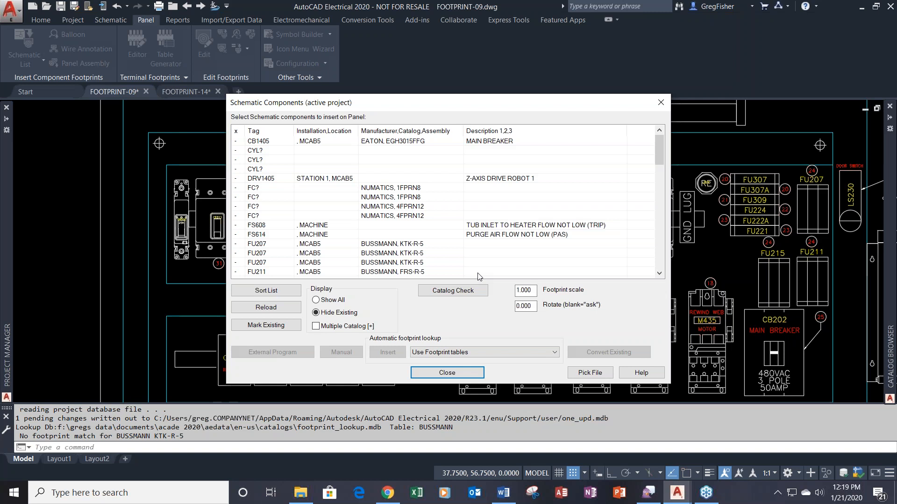
# Leave the schematic component list and run the pending schematic symbol update on the other project drawing.
pyautogui.click(447, 372)
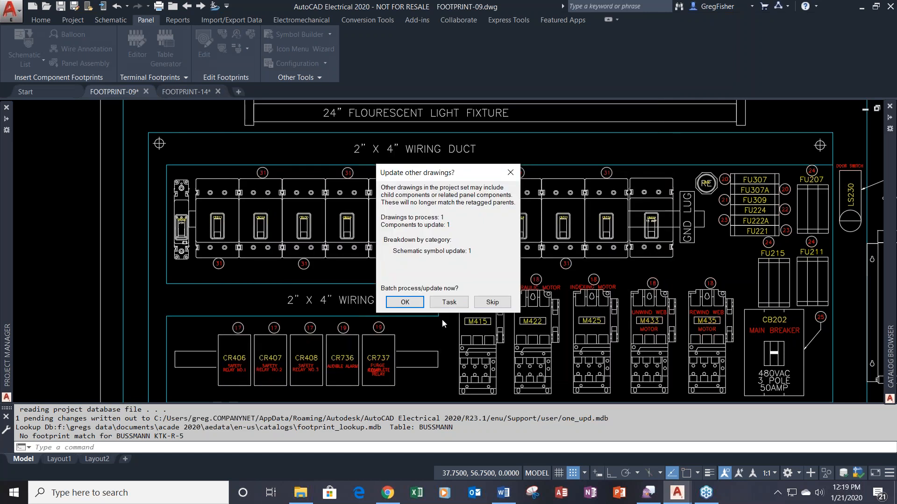
pyautogui.click(410, 304)
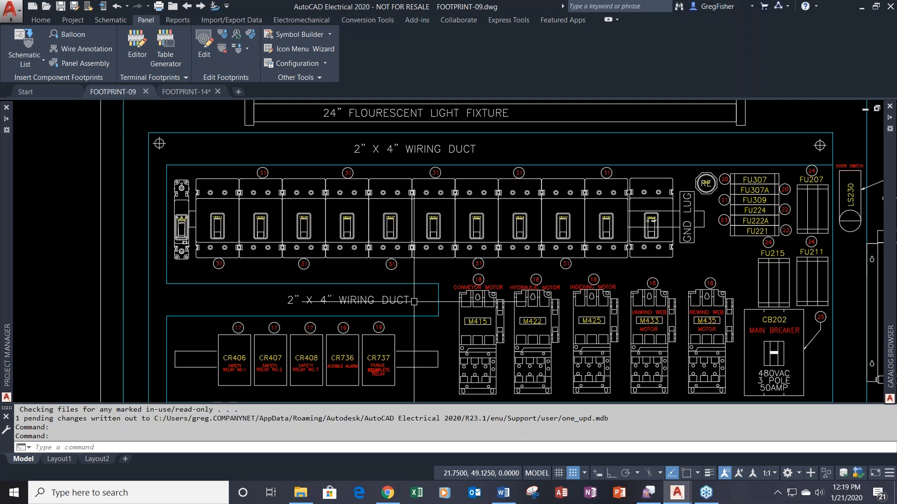
# Switch to the FOOTPRINT-14 drawing and open the DRV1405 drive symbol for component editing.
pyautogui.click(180, 92)
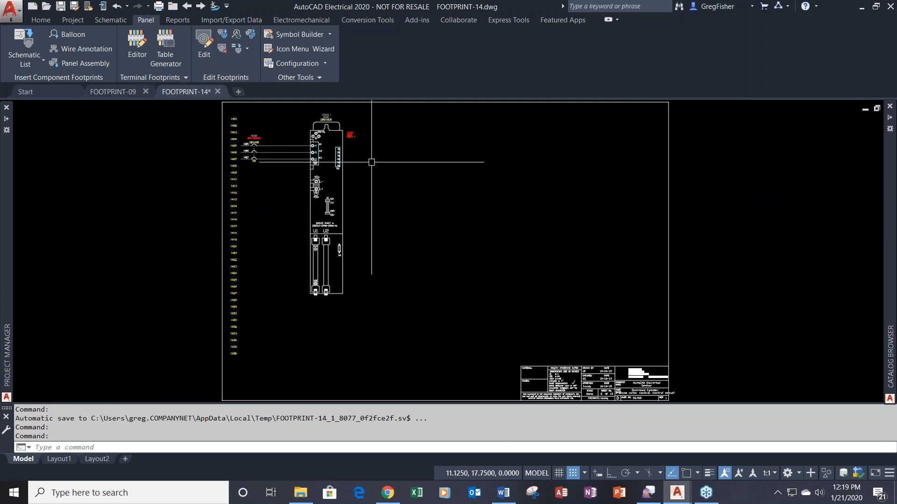
pyautogui.scroll(2, 371, 162)
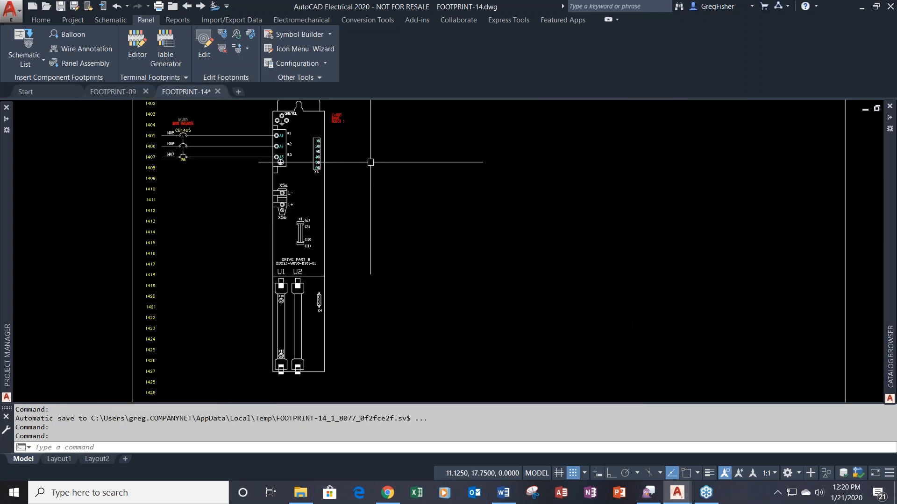
pyautogui.moveTo(370, 162); pyautogui.dragTo(409, 247, button='middle')
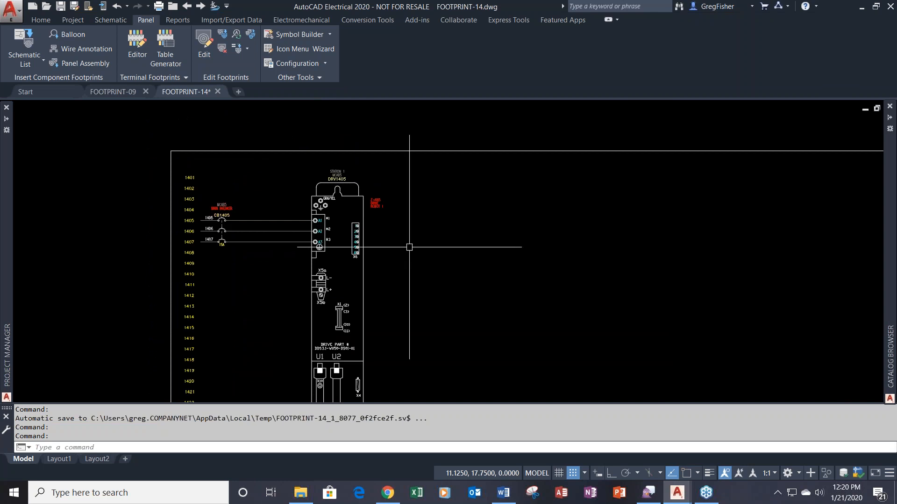
pyautogui.scroll(2, 409, 247)
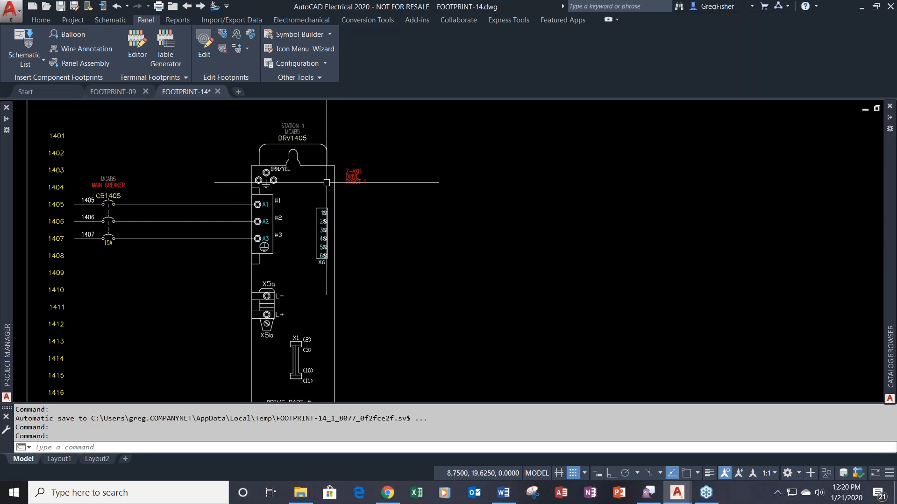
pyautogui.moveTo(318, 165)
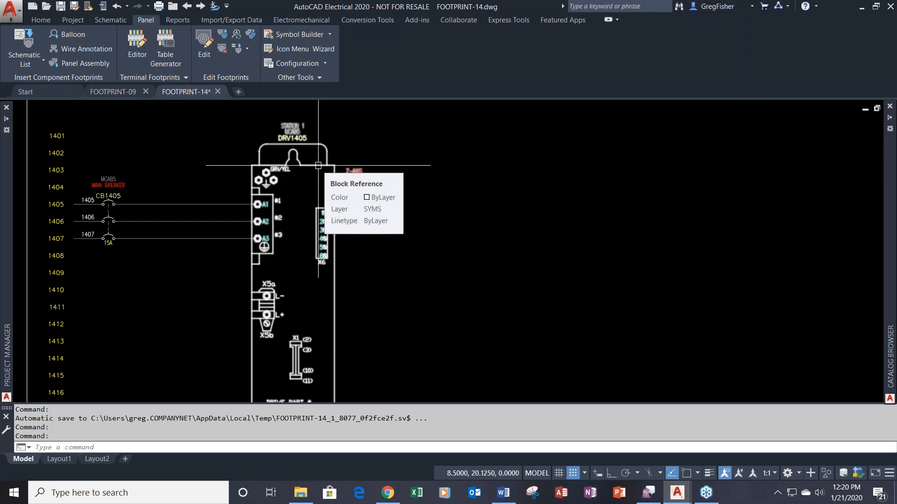
pyautogui.moveTo(318, 165); pyautogui.dragTo(319, 135, button='right')
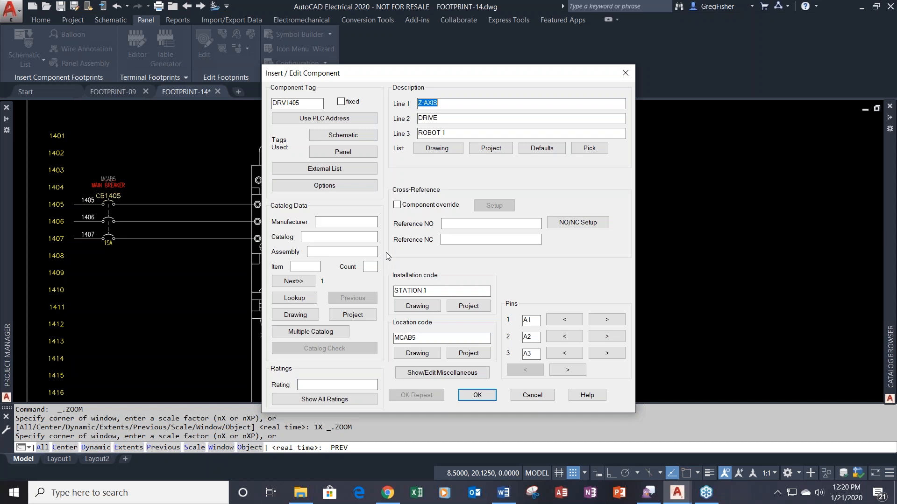
# Look up catalog data for the drive and search the DR (Drives) category for INDRAMAT.
pyautogui.click(302, 301)
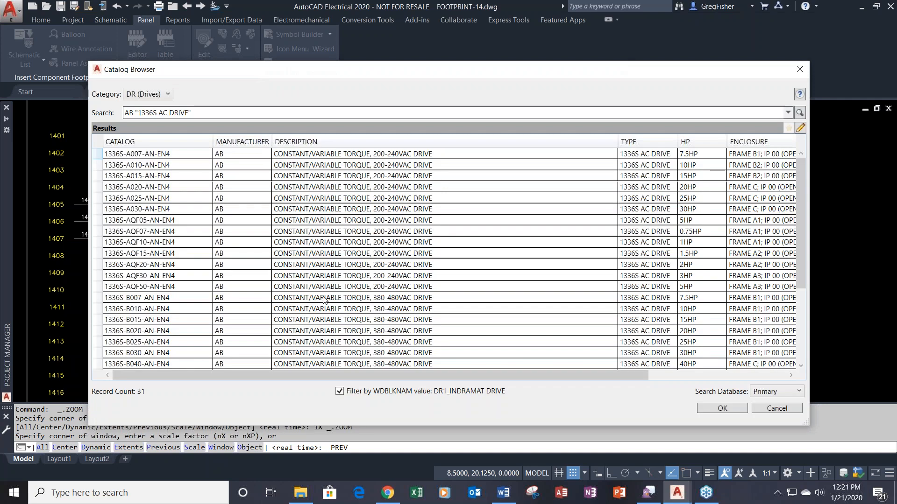
pyautogui.click(788, 114)
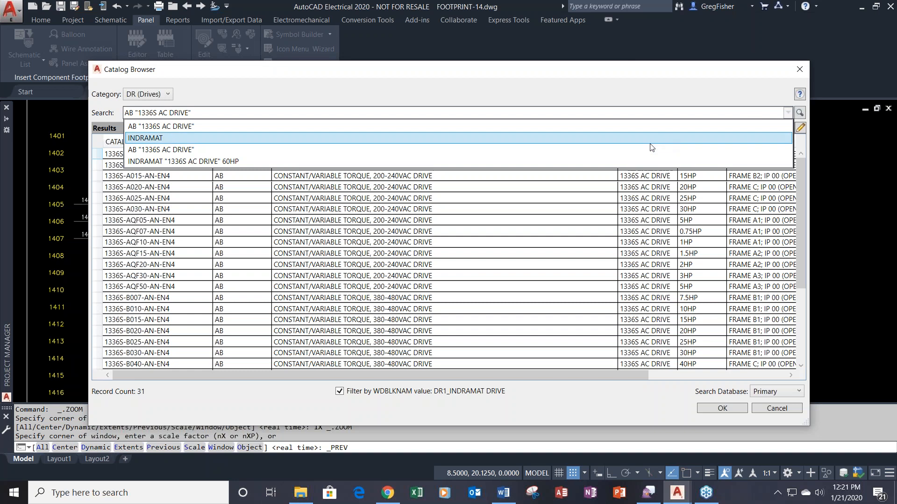
pyautogui.click(651, 139)
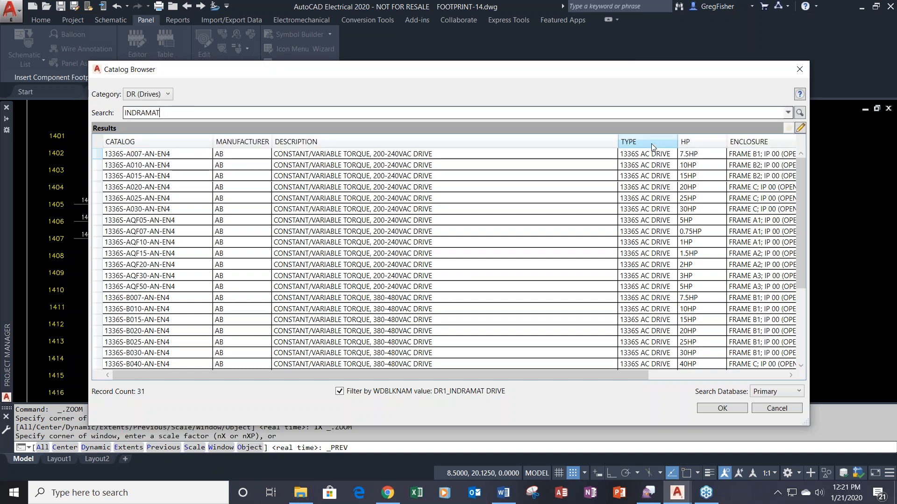
pyautogui.click(799, 113)
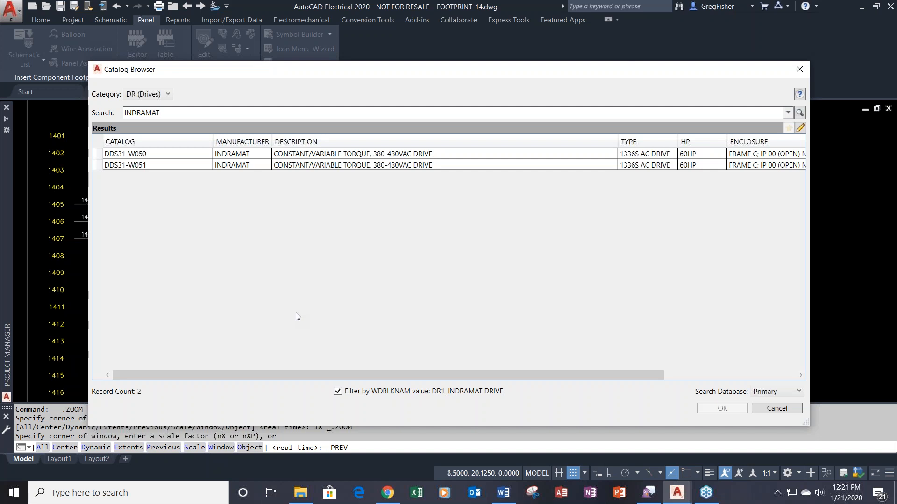
# Put the catalog results into edit mode and copy the DDS31-W051 record into the empty row.
pyautogui.click(801, 129)
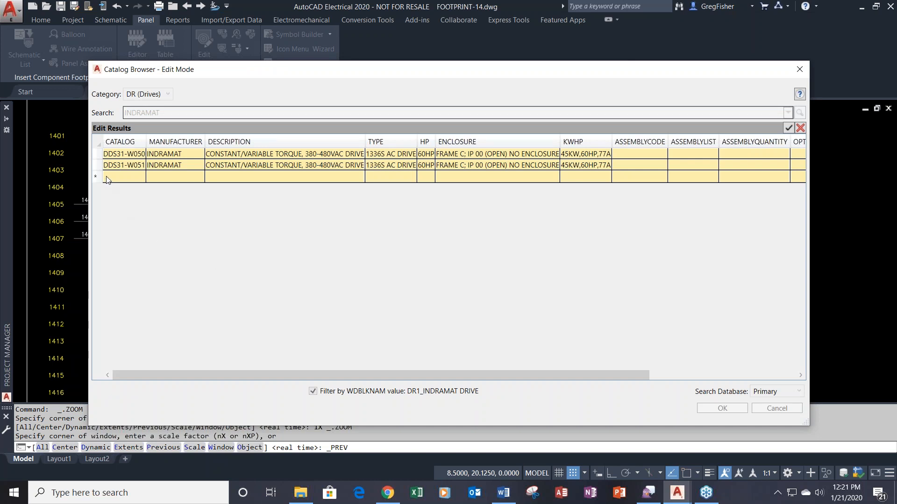
pyautogui.click(97, 167)
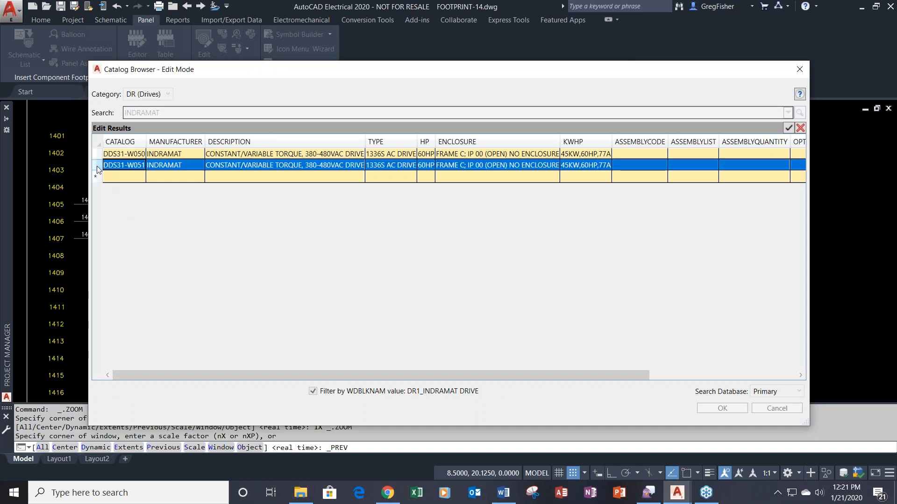
pyautogui.rightClick(98, 169)
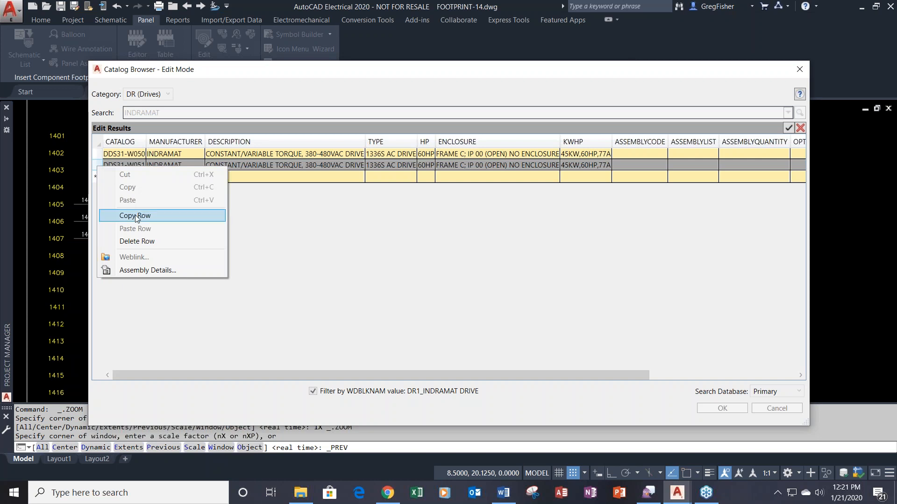
pyautogui.click(125, 213)
pyautogui.click(97, 177)
pyautogui.rightClick(97, 177)
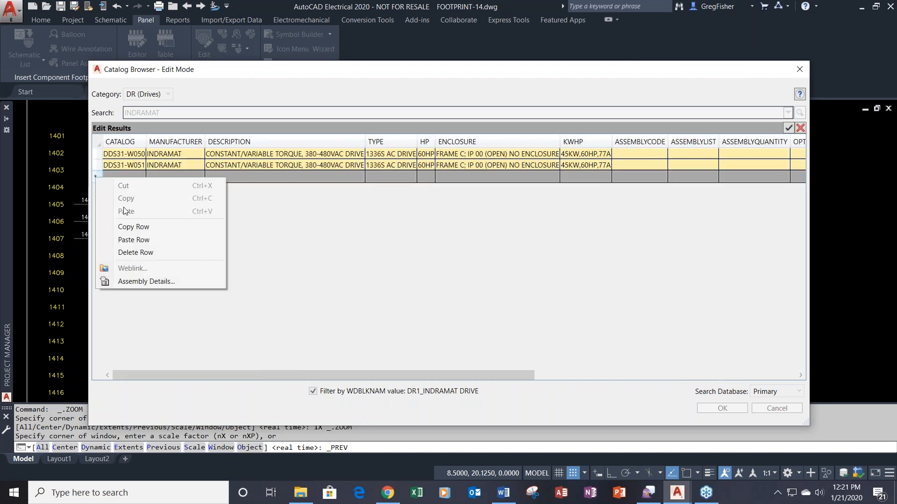
pyautogui.click(141, 240)
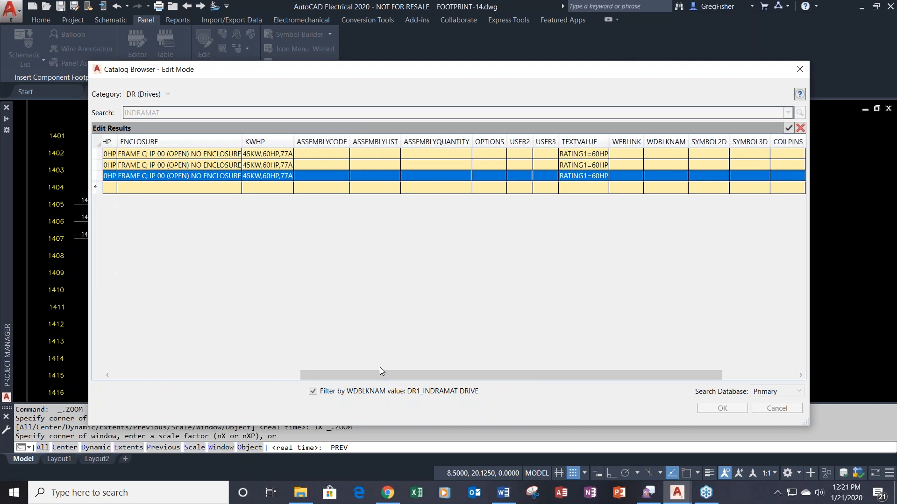
pyautogui.moveTo(380, 374); pyautogui.dragTo(168, 377)
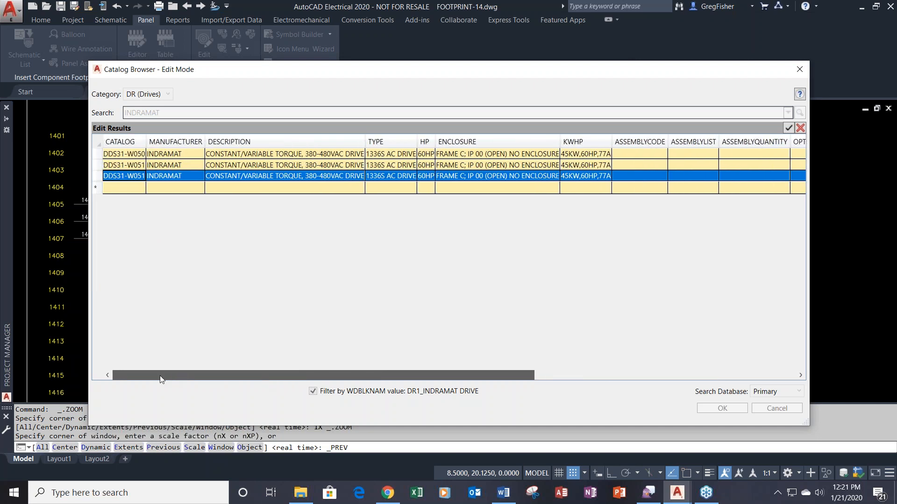
# Change the copied record's catalog number to DDS31-W052 and save the catalog database edits.
pyautogui.click(115, 178)
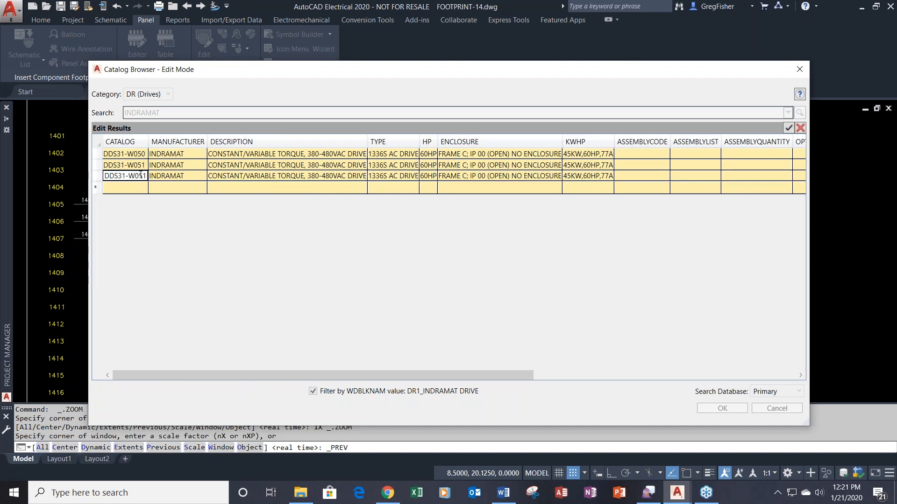
pyautogui.moveTo(143, 176); pyautogui.dragTo(147, 179)
pyautogui.write('2')
pyautogui.click(197, 182)
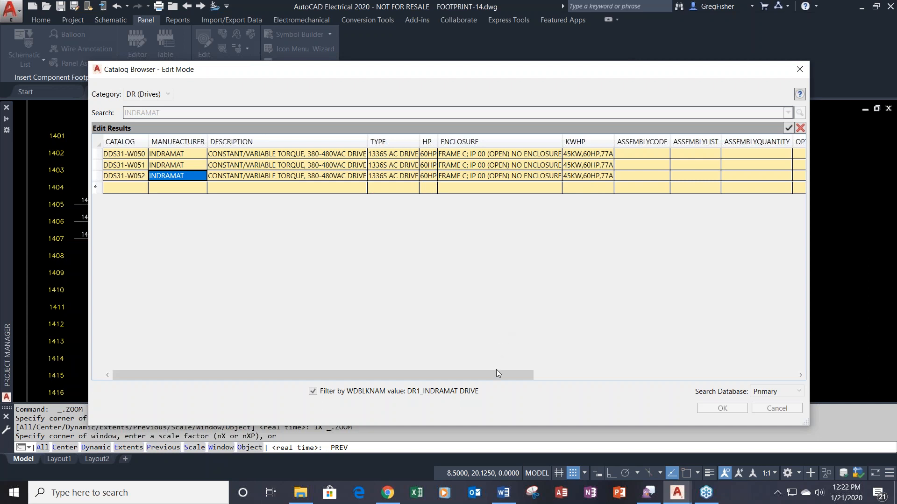
pyautogui.moveTo(495, 371); pyautogui.dragTo(453, 381)
pyautogui.click(789, 127)
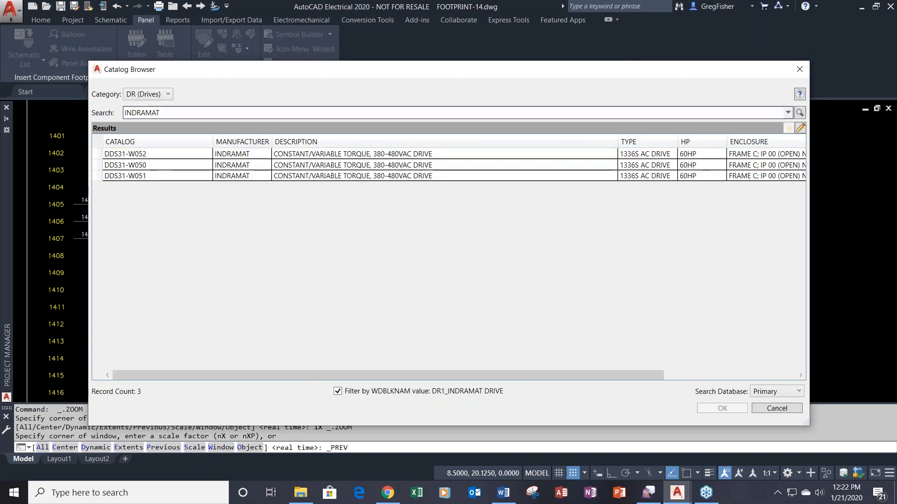
# Assign the INDRAMAT DDS31-W052 catalog record to DRV1405, leaving the existing pinlist values.
pyautogui.click(161, 177)
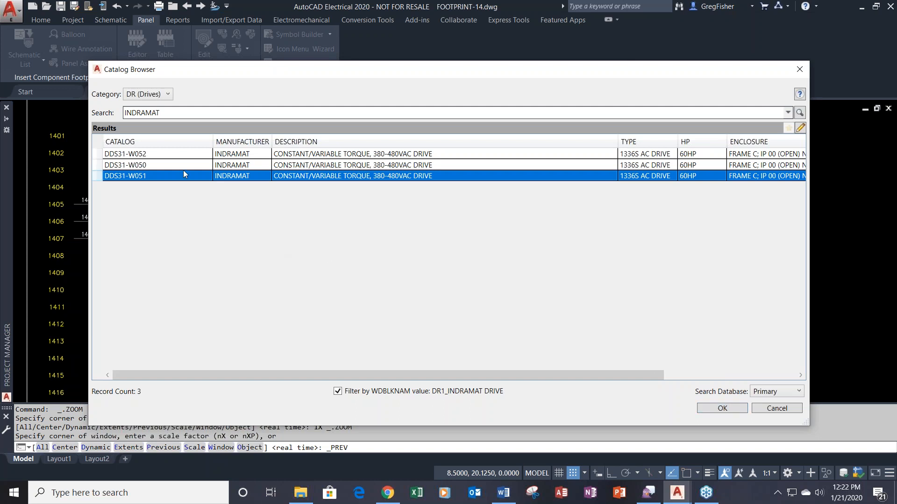
pyautogui.click(175, 160)
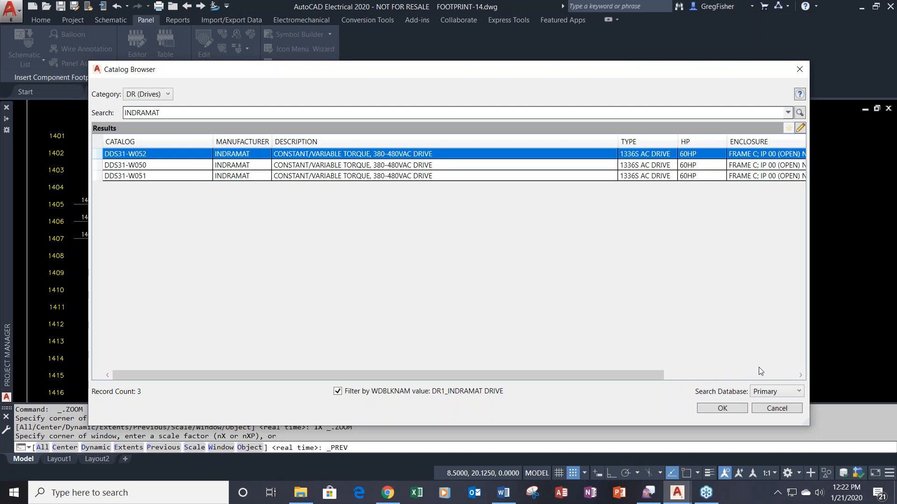
pyautogui.click(734, 408)
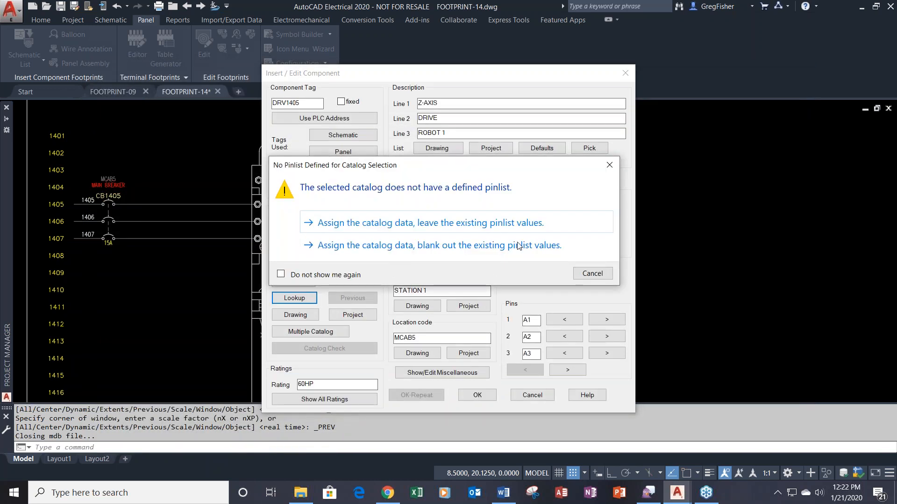
pyautogui.click(501, 226)
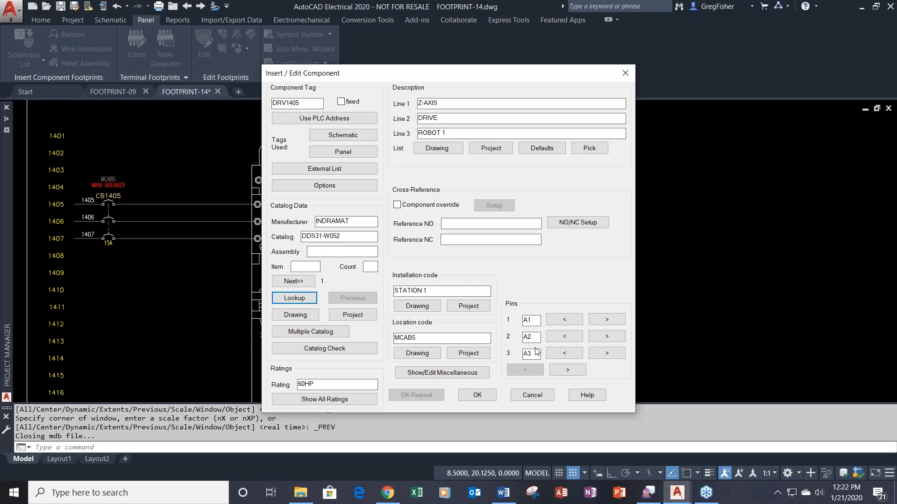
# Accept the component edits for DRV1405 and switch to the FOOTPRINT-09 panel drawing.
pyautogui.click(477, 395)
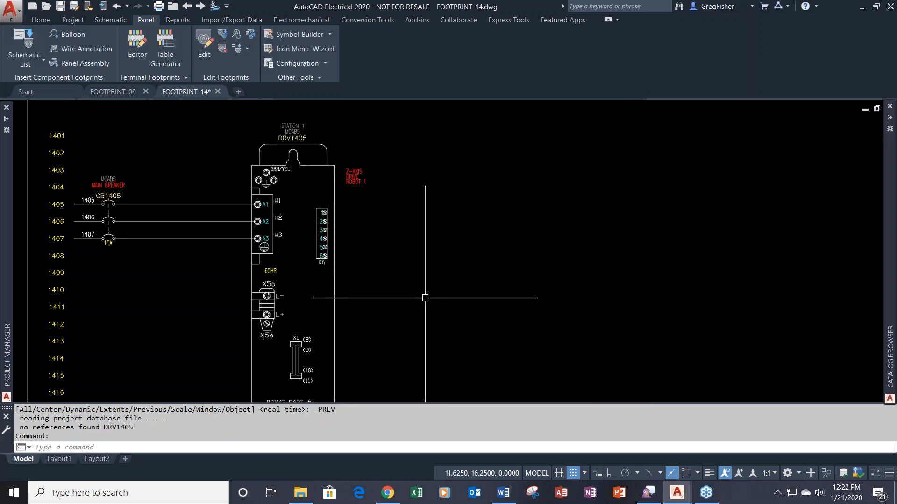
pyautogui.moveTo(182, 94)
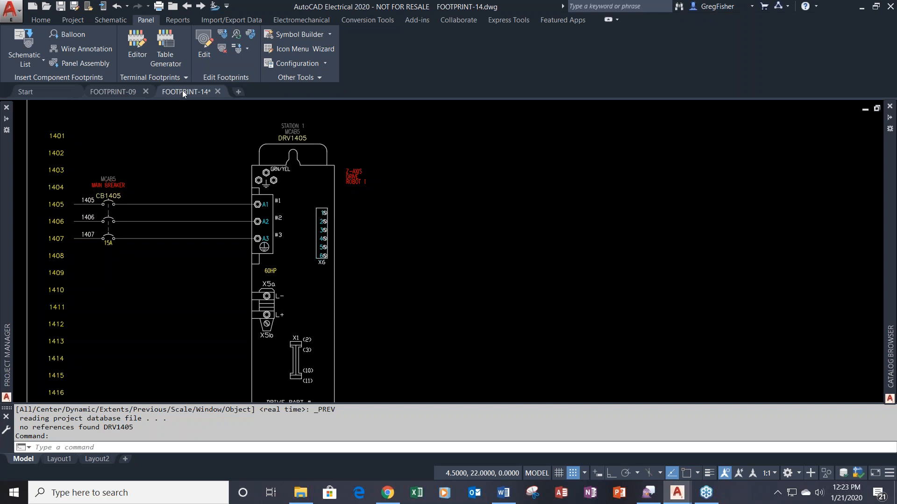
pyautogui.click(109, 92)
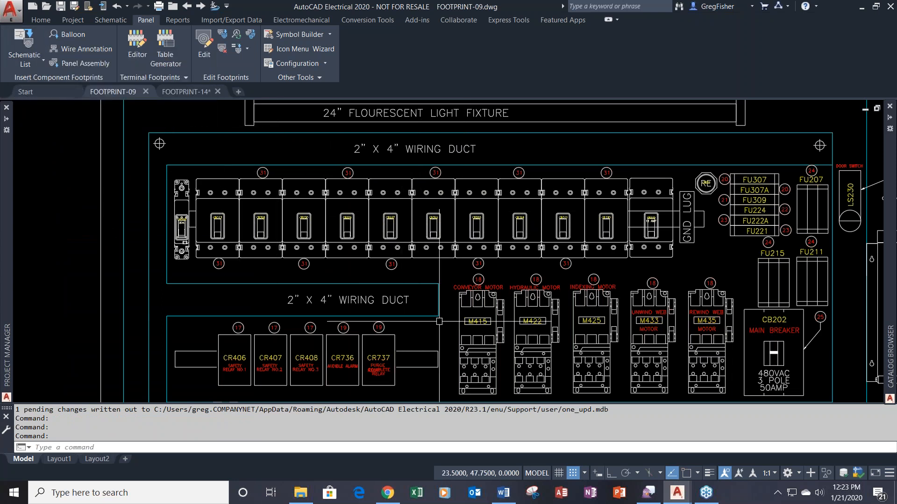
# Open the schematic component list for panel insertion and reload it from all project drawings and locations.
pyautogui.moveTo(430, 319)
pyautogui.mouseDown(button='middle')
pyautogui.moveTo(365, 135)
pyautogui.moveTo(428, 304)
pyautogui.moveTo(410, 160)
pyautogui.mouseUp(button='middle')
pyautogui.moveTo(444, 304)
pyautogui.mouseDown(button='middle')
pyautogui.moveTo(435, 248)
pyautogui.moveTo(411, 216)
pyautogui.mouseUp(button='middle')
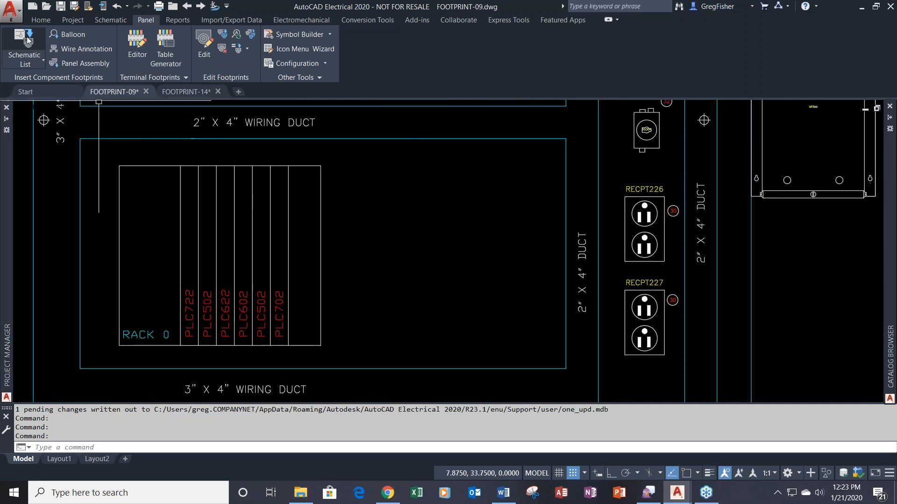
pyautogui.click(26, 37)
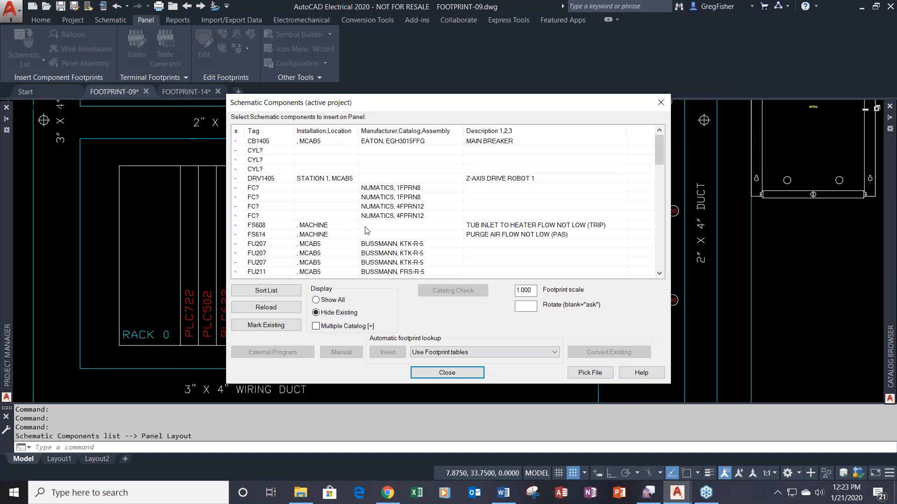
pyautogui.click(297, 309)
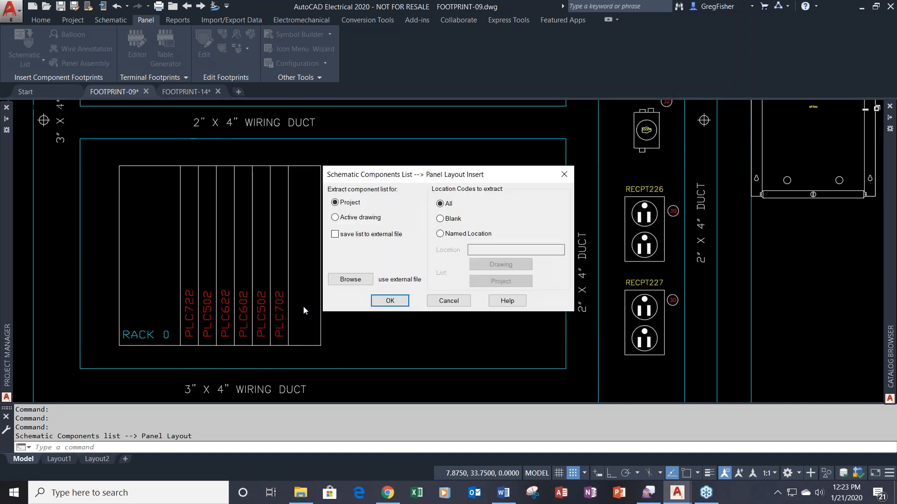
pyautogui.click(390, 302)
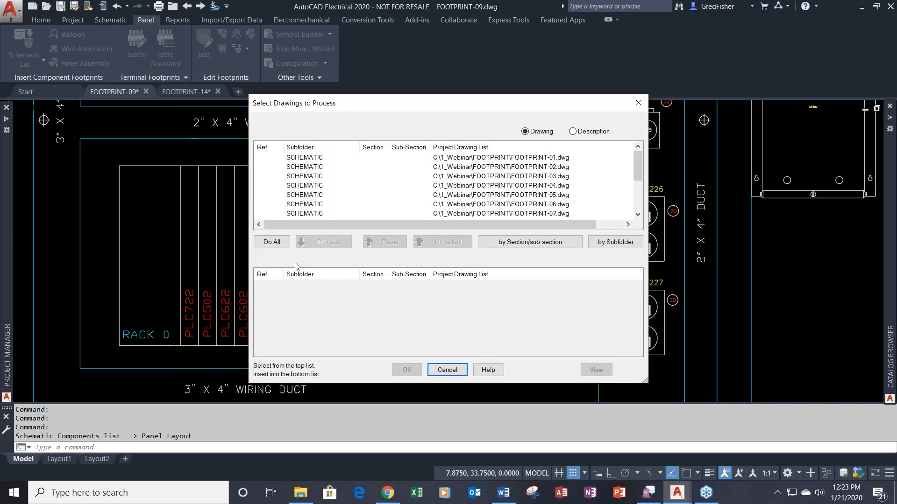
pyautogui.click(272, 242)
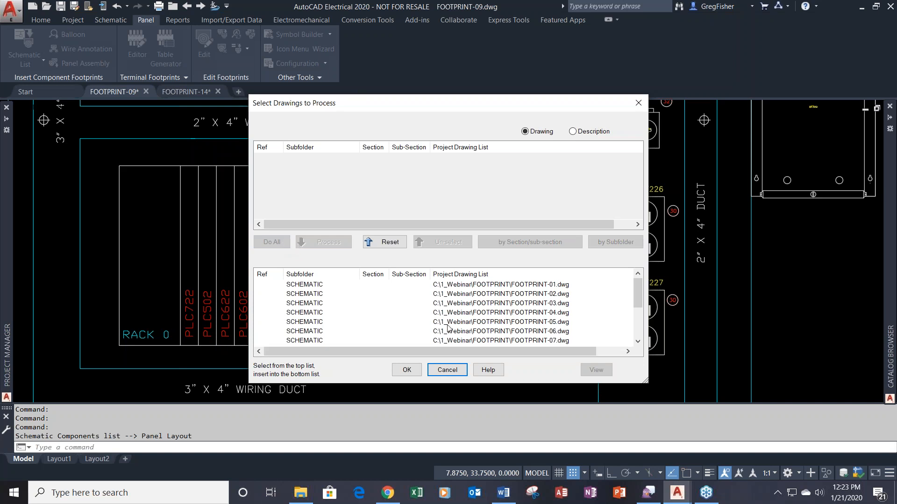
pyautogui.click(407, 370)
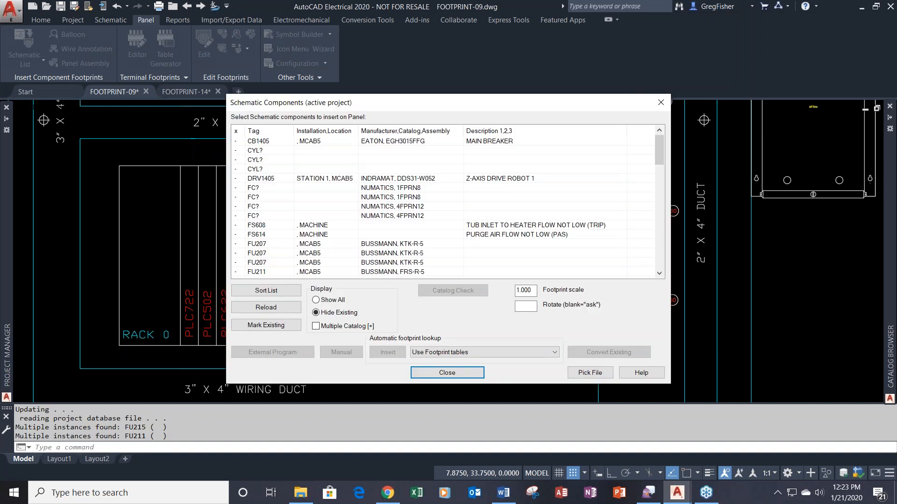
# Try to insert the DRV1405 footprint from the component list with rotation 0 using the footprint tables.
pyautogui.click(402, 181)
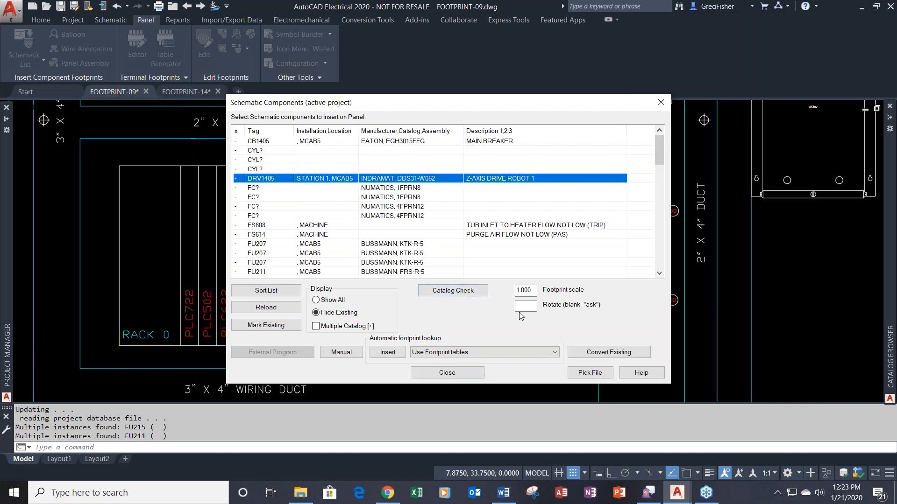
pyautogui.write('0')
pyautogui.click(400, 353)
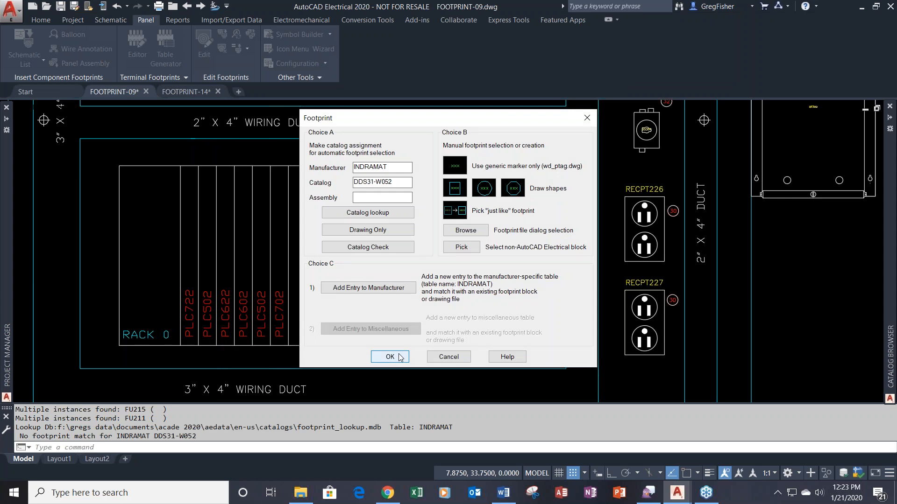
pyautogui.click(442, 364)
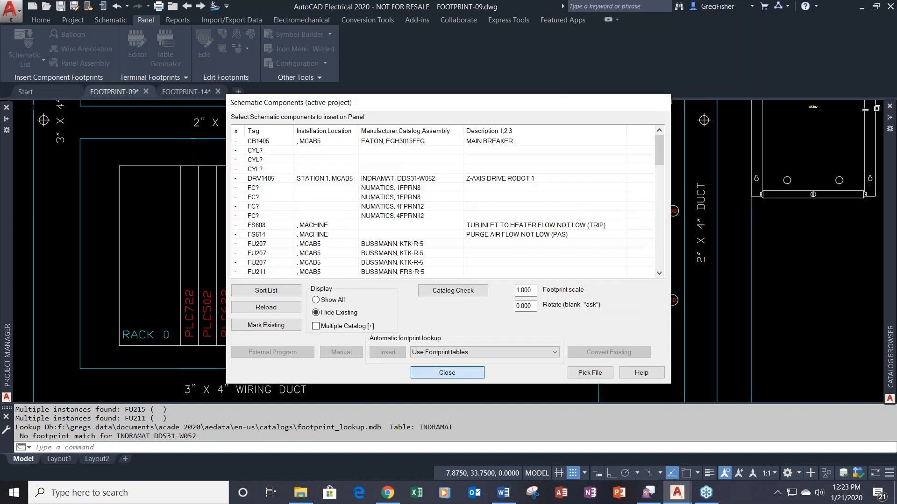
pyautogui.click(443, 374)
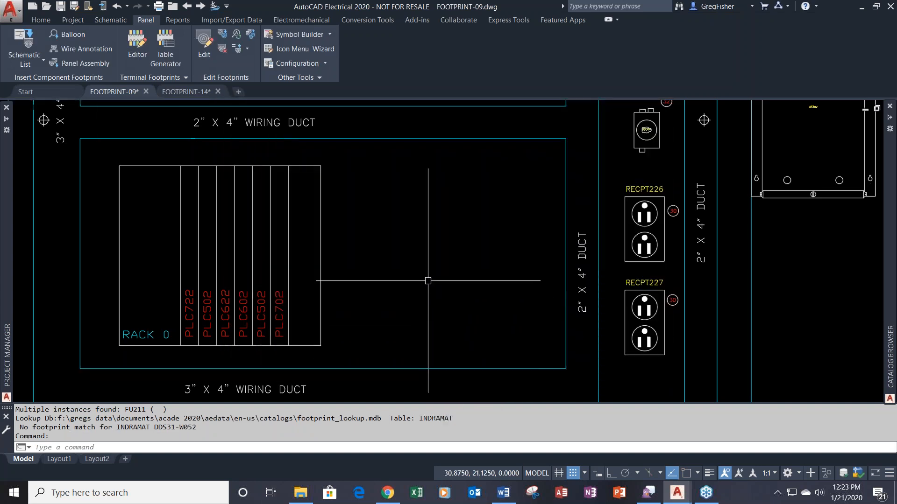
# Open the drawing FP-INDROMAT DRIVE.dwg from the 1_Webinar folder.
pyautogui.click(47, 6)
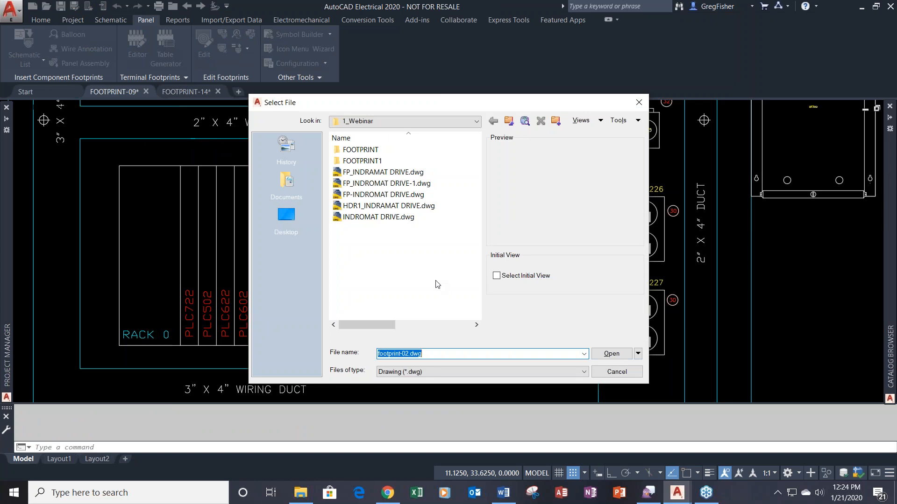
pyautogui.click(383, 194)
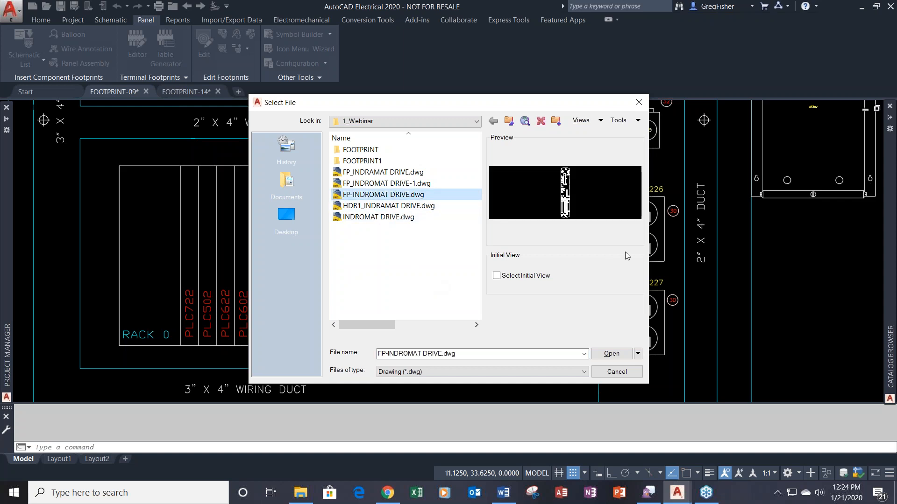
pyautogui.click(612, 354)
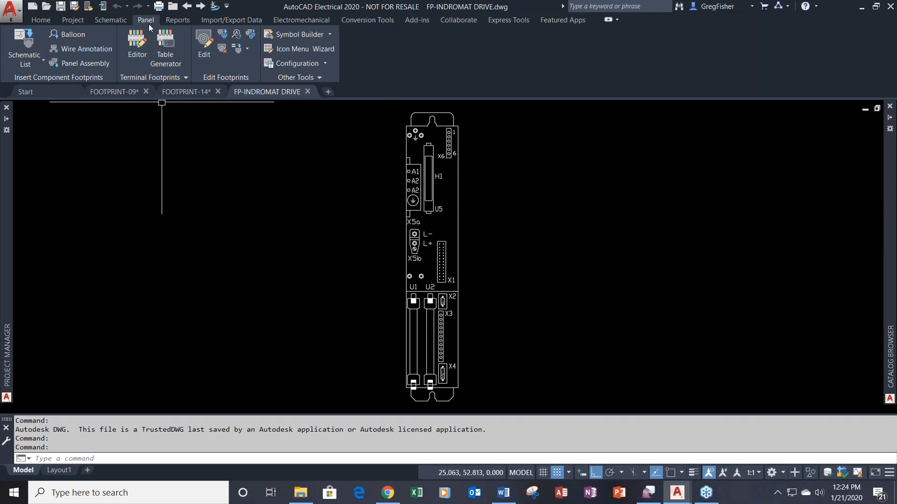
# Start the Symbol Builder and select the whole drive drawing as the symbol's objects.
pyautogui.click(285, 37)
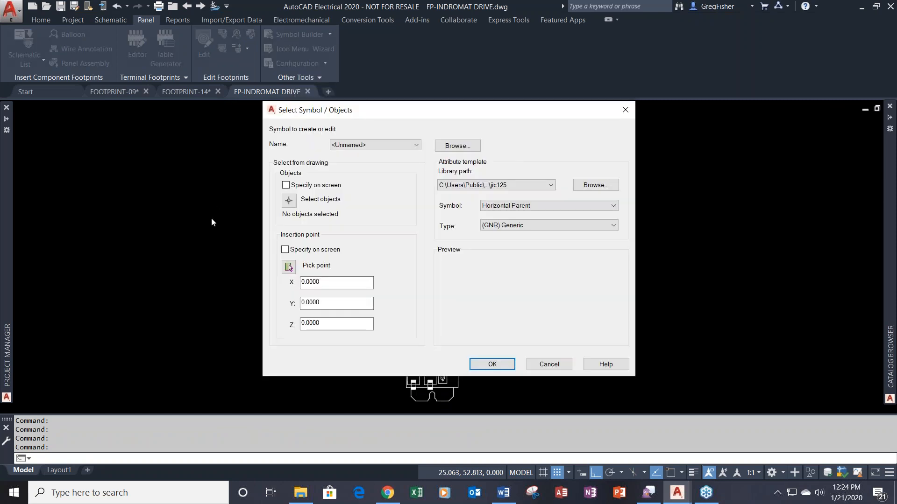
pyautogui.click(292, 205)
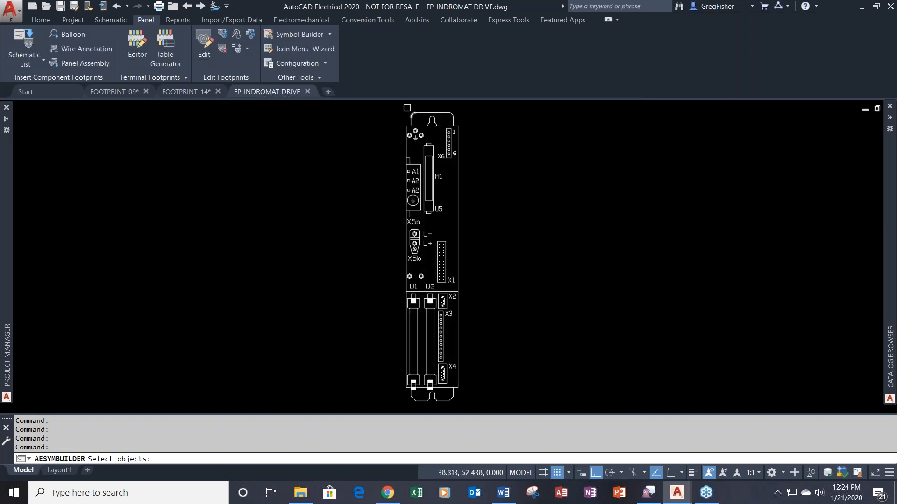
pyautogui.click(376, 103)
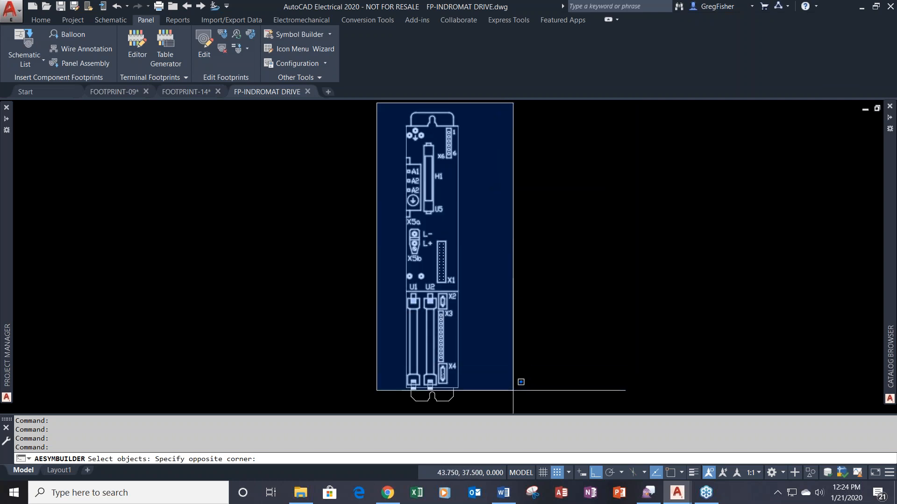
pyautogui.click(515, 392)
pyautogui.press('Return')
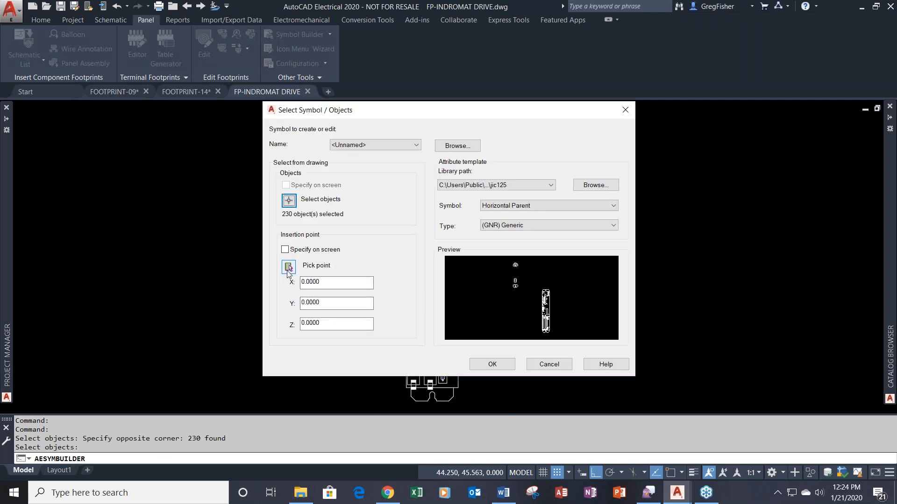
# Set the symbol's insertion point at the midpoint of the drive's left edge.
pyautogui.click(288, 268)
pyautogui.keyDown('shift'); pyautogui.rightClick(292, 210); pyautogui.keyUp('shift')
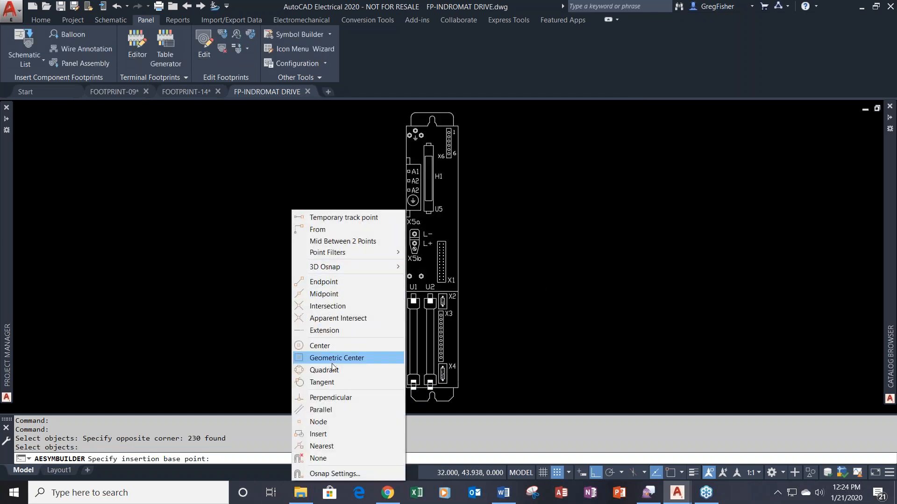
pyautogui.click(341, 294)
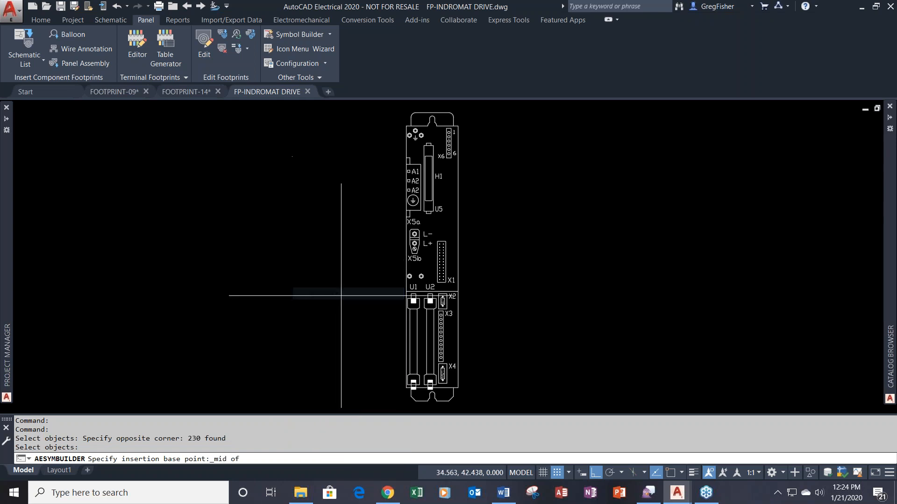
pyautogui.click(405, 258)
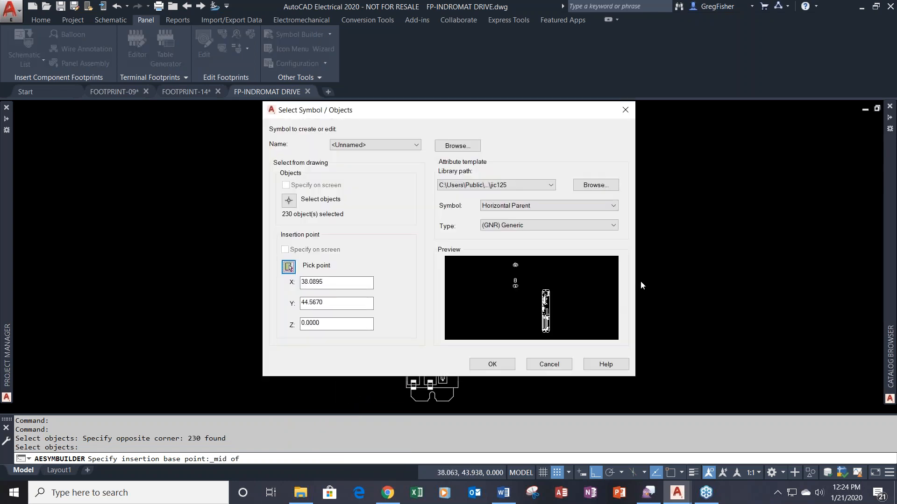
# Set the attribute template to Panel Footprint with type (GNR) Generic and open the symbol for editing.
pyautogui.click(612, 206)
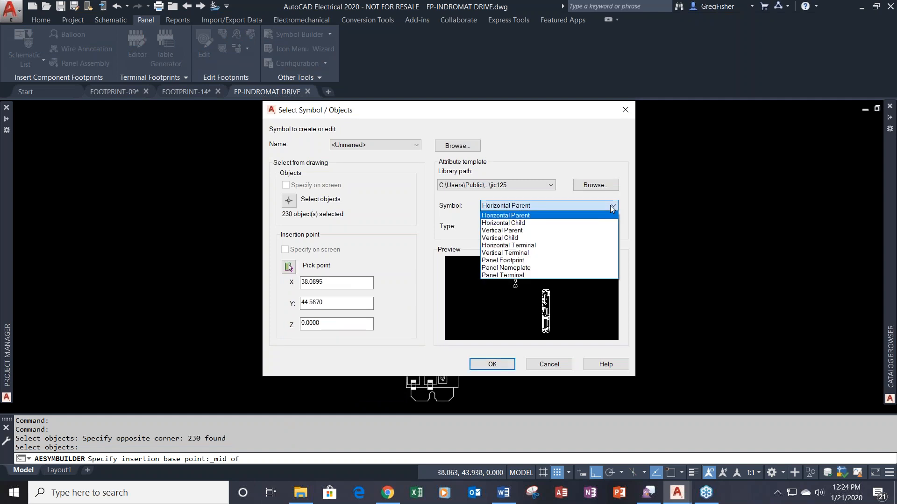
pyautogui.click(556, 261)
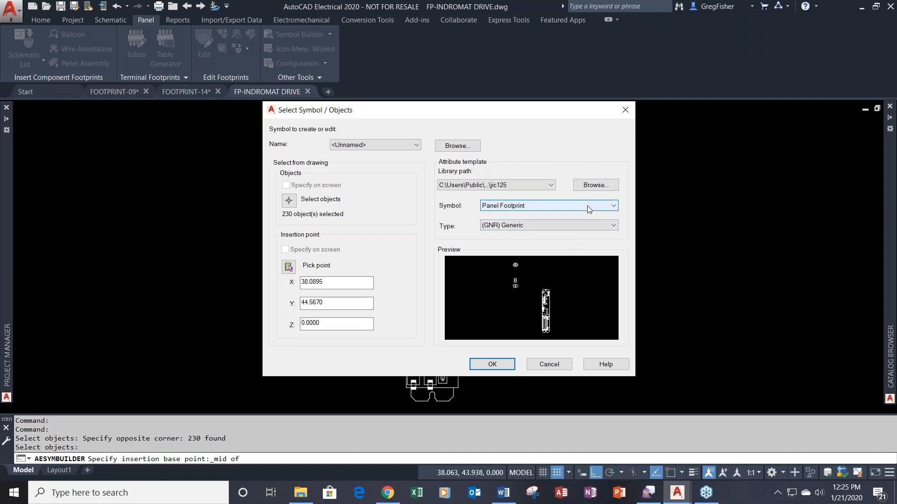
pyautogui.click(614, 225)
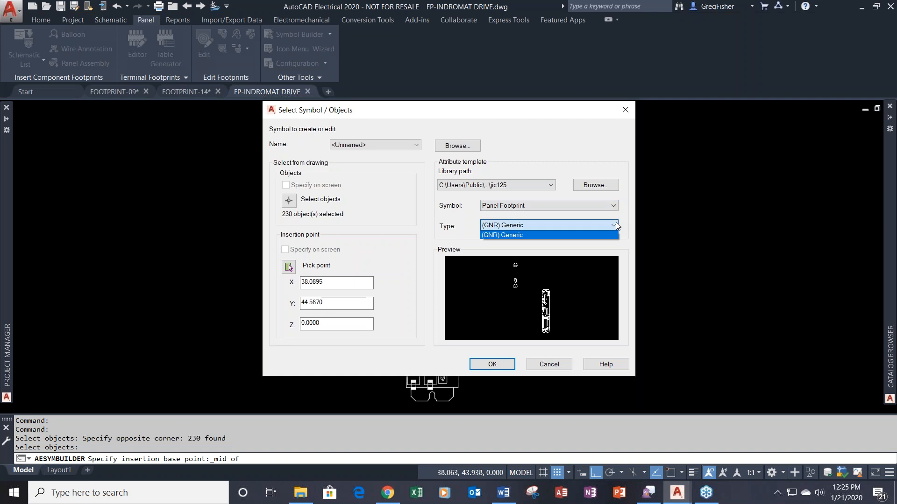
pyautogui.click(615, 224)
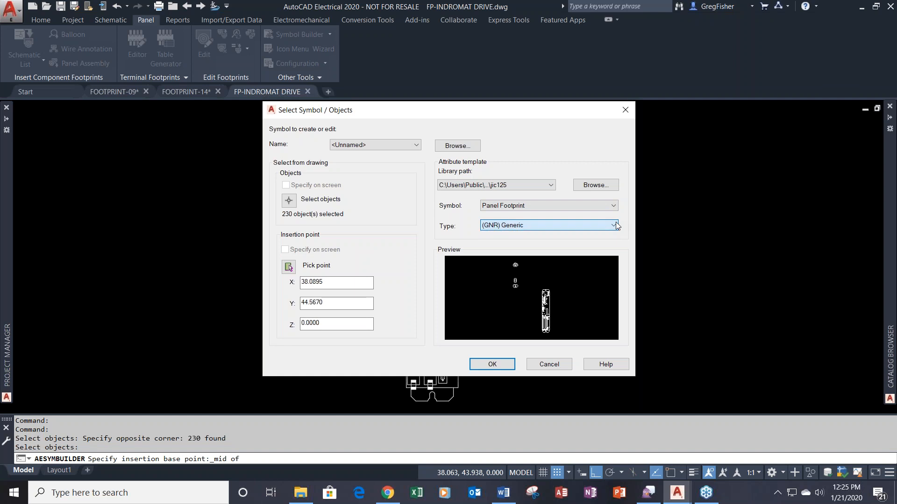
pyautogui.click(499, 364)
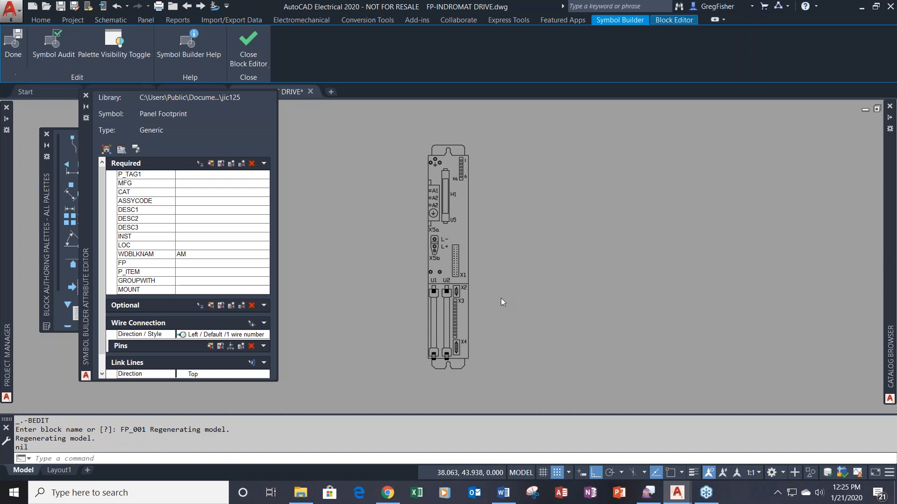
# Close the block authoring palettes and place the P_TAG1 attribute centred just above the drive's upper mounting tab.
pyautogui.click(47, 134)
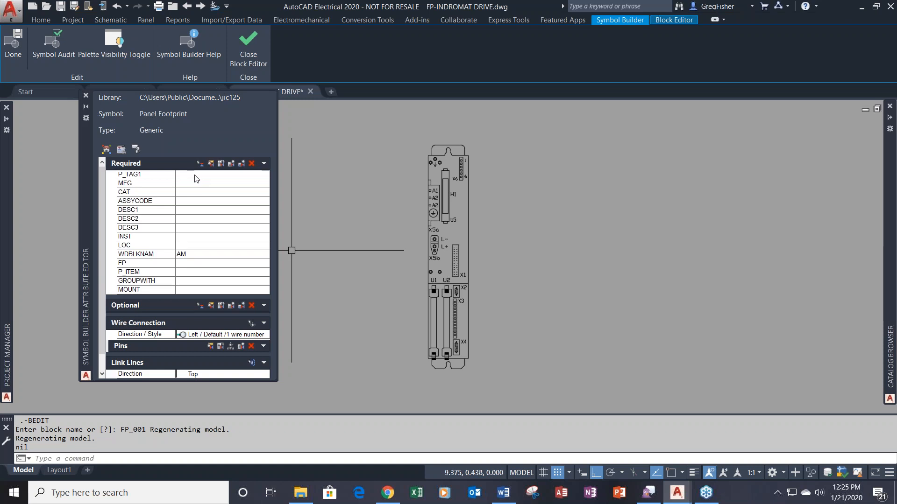
pyautogui.click(195, 187)
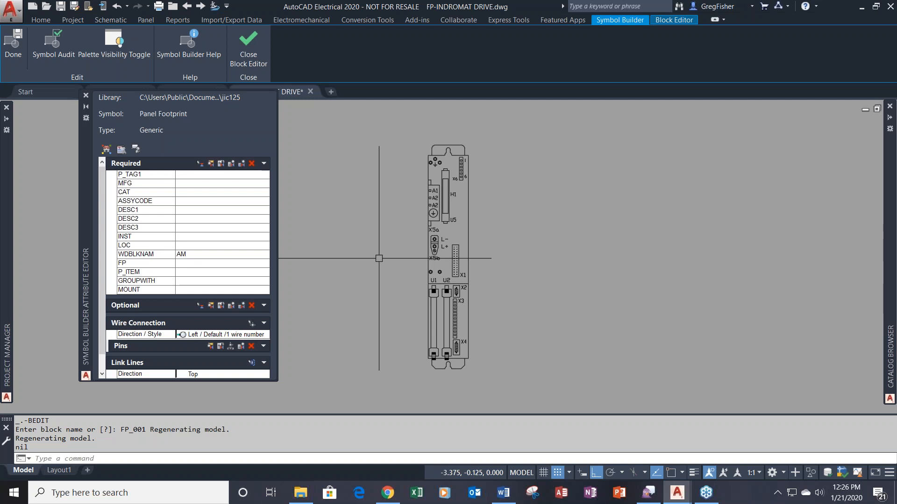
pyautogui.click(203, 176)
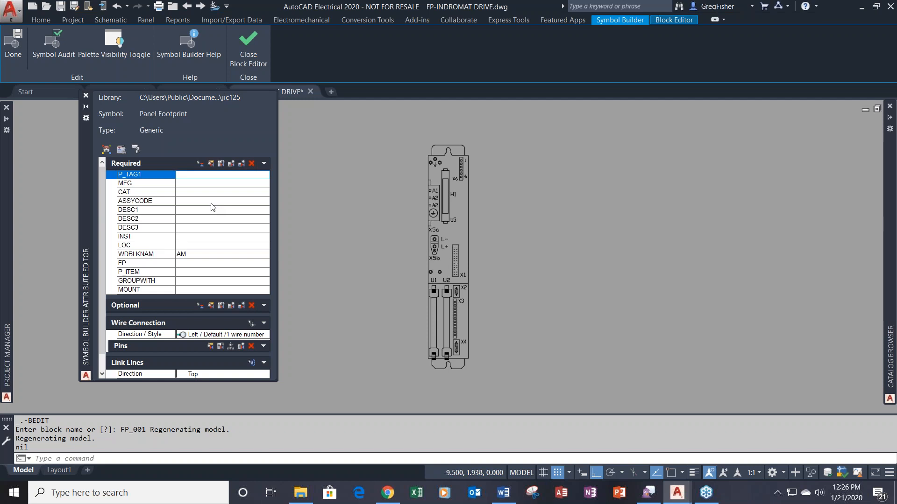
pyautogui.click(211, 165)
pyautogui.scroll(4, 441, 140)
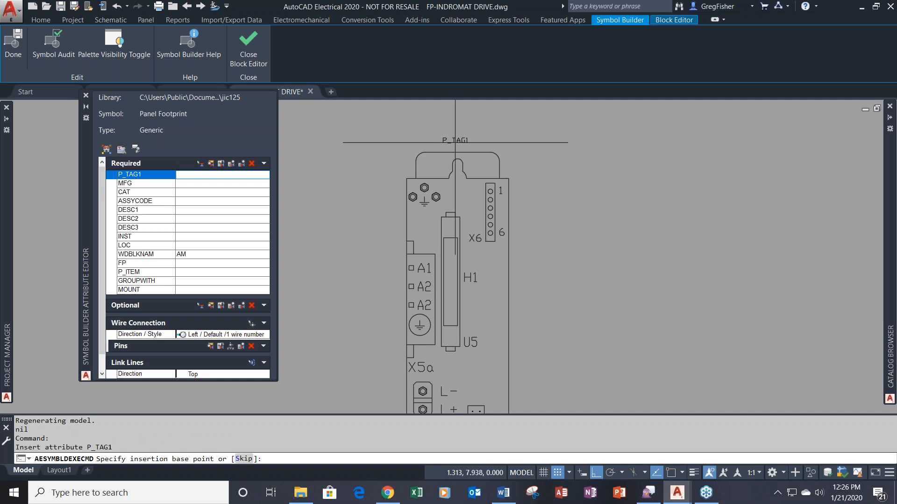
pyautogui.scroll(2, 454, 141)
pyautogui.scroll(2, 454, 141)
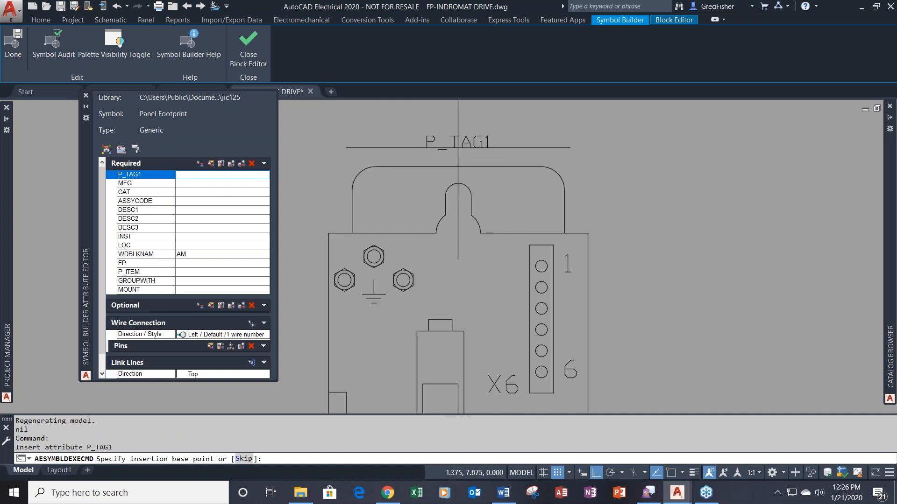
pyautogui.click(458, 153)
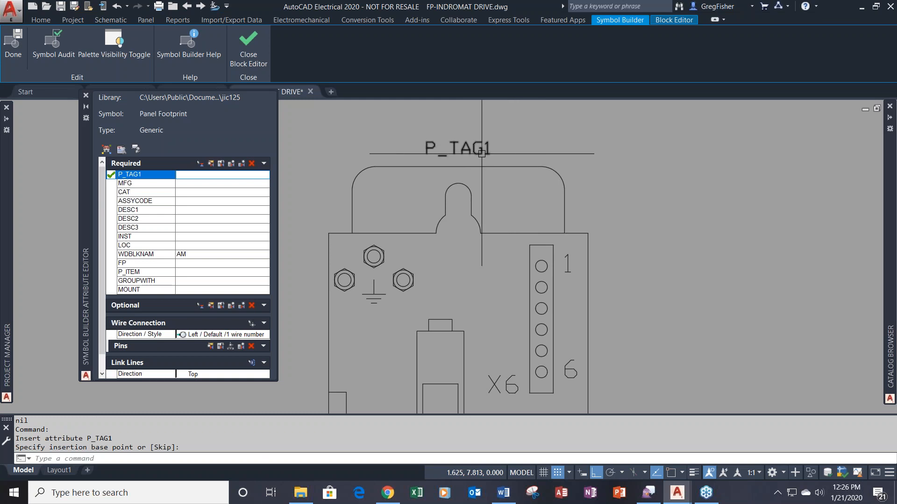
# Set the P_TAG1 attribute's text height to 0.25 and move it about 0.063 straight down towards the upper mounting tab.
pyautogui.click(482, 153)
pyautogui.rightClick(559, 148)
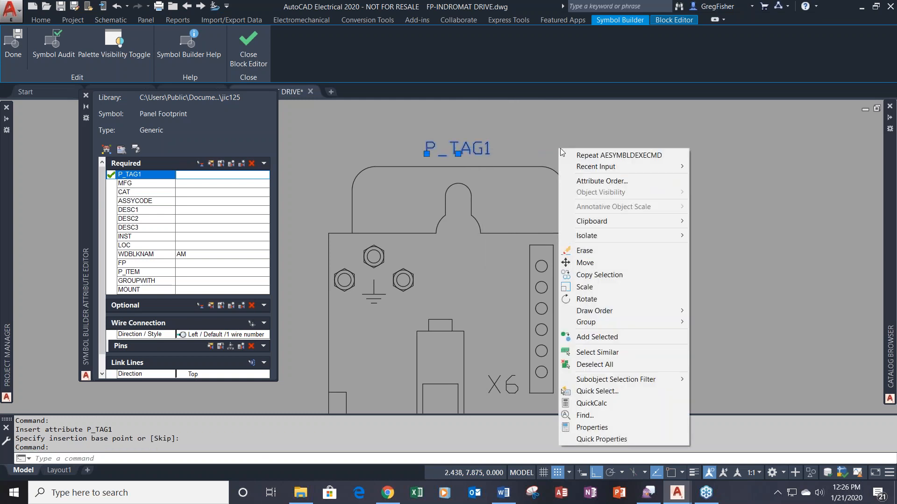
pyautogui.click(628, 427)
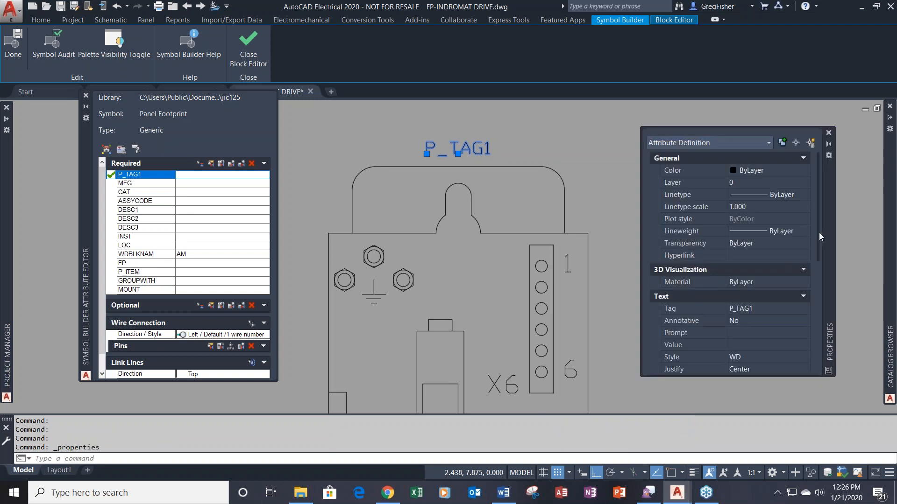
pyautogui.moveTo(820, 233); pyautogui.dragTo(822, 275)
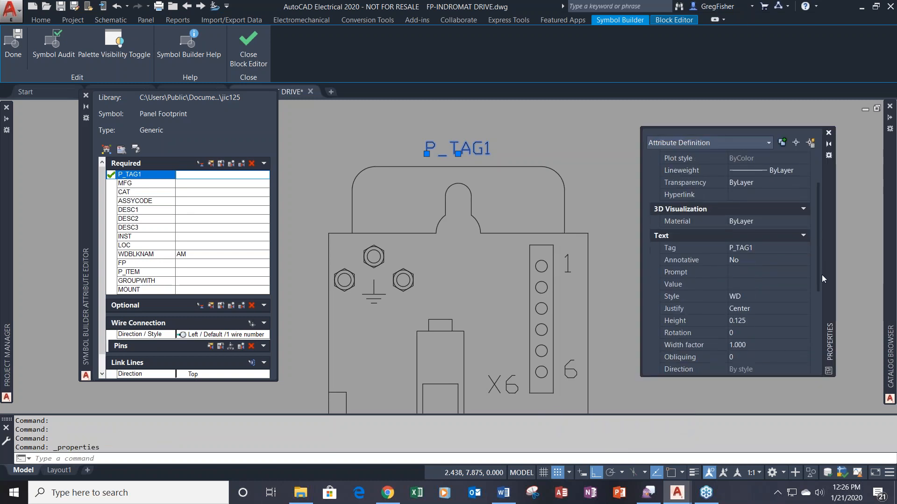
pyautogui.click(773, 321)
pyautogui.write('.25')
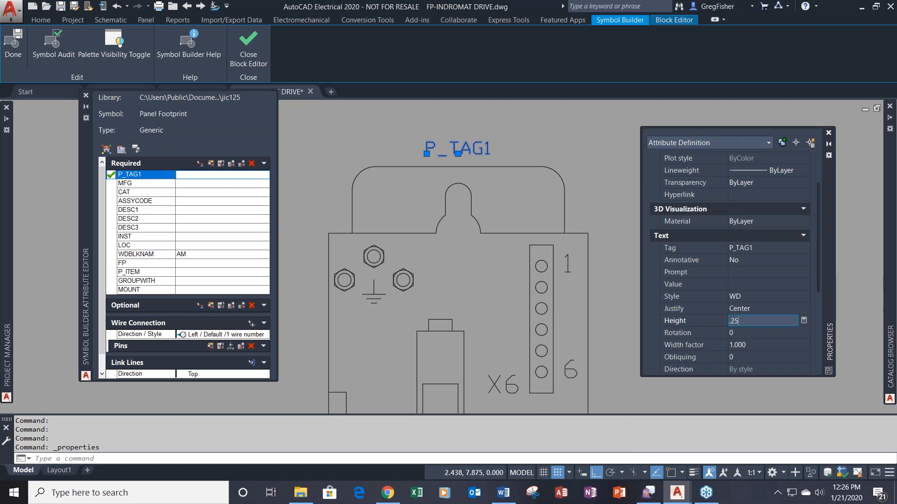
pyautogui.press('Tab')
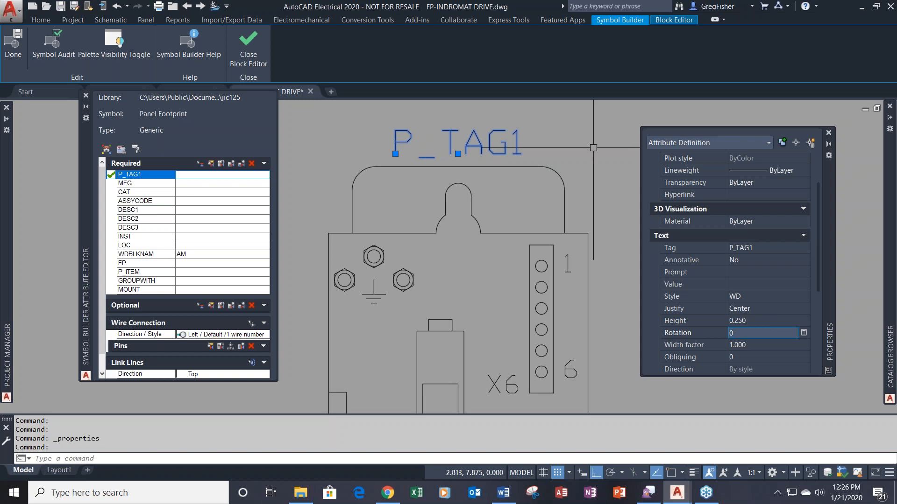
pyautogui.click(828, 132)
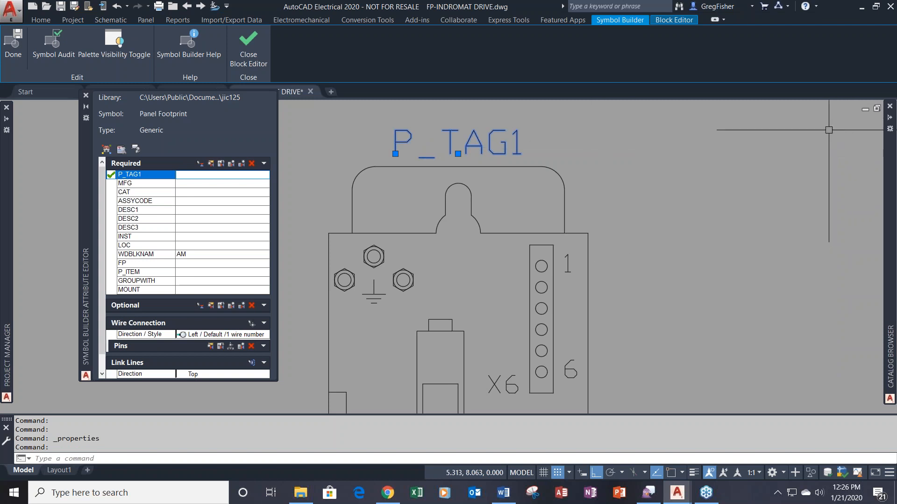
pyautogui.click(458, 154)
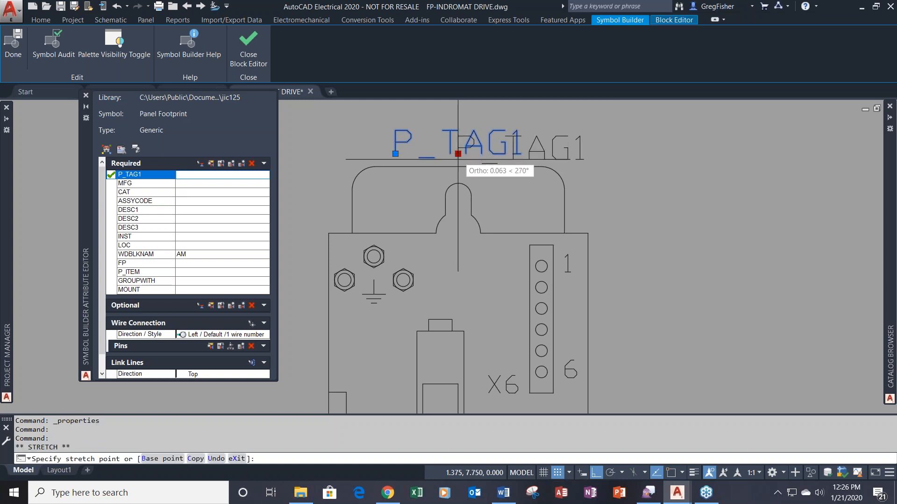
pyautogui.press('Escape')
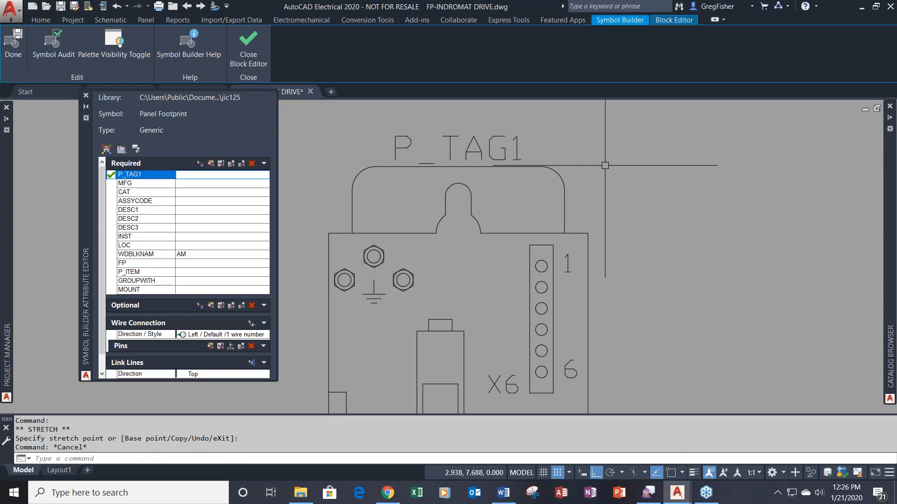
# Finish editing the symbol and name it FP_INDRAMATDRIVE-2 as a Wblock.
pyautogui.scroll(-6, 605, 165)
pyautogui.moveTo(639, 228); pyautogui.dragTo(495, 196, button='middle')
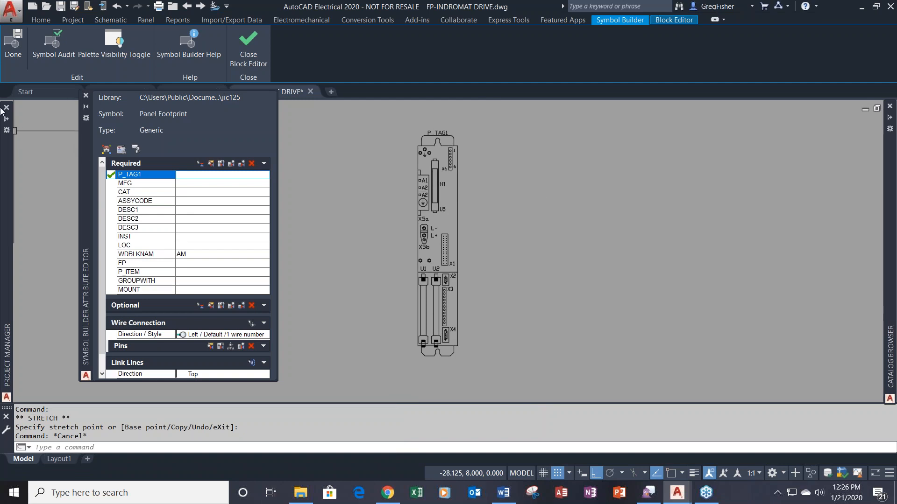
pyautogui.click(11, 45)
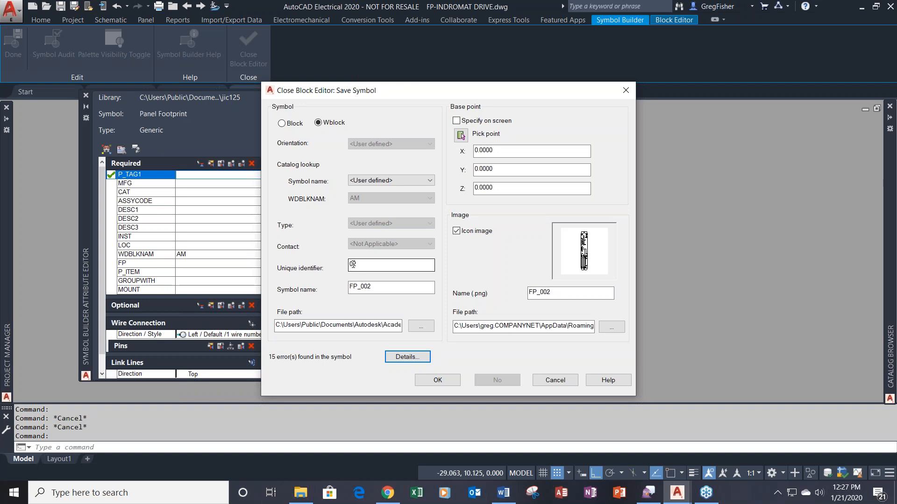
pyautogui.click(364, 266)
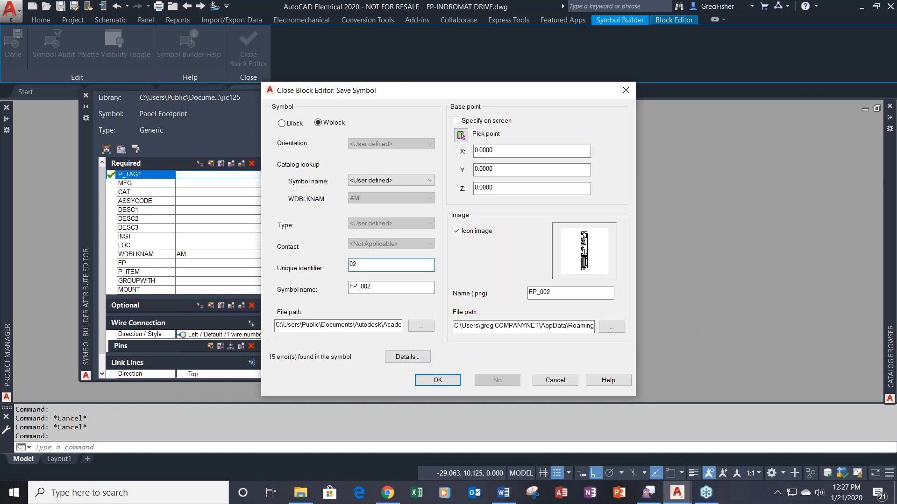
pyautogui.hotkey('alt', 'Tab')
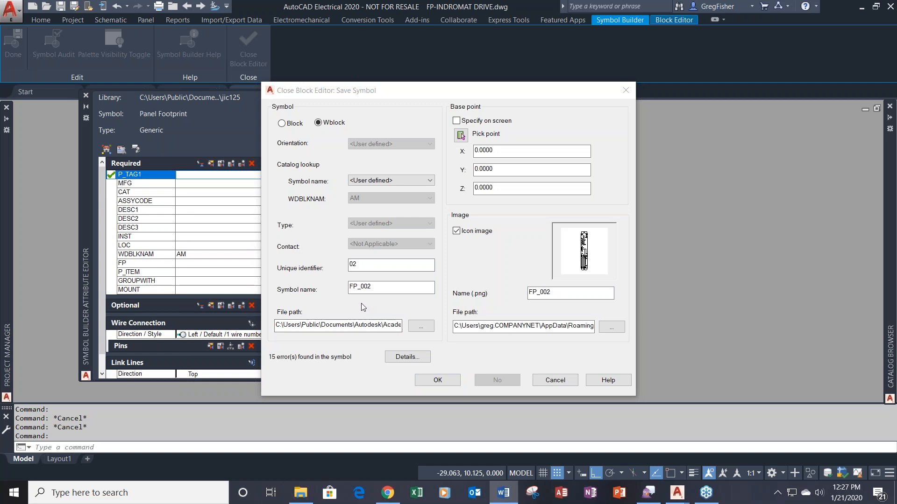
pyautogui.doubleClick(406, 285)
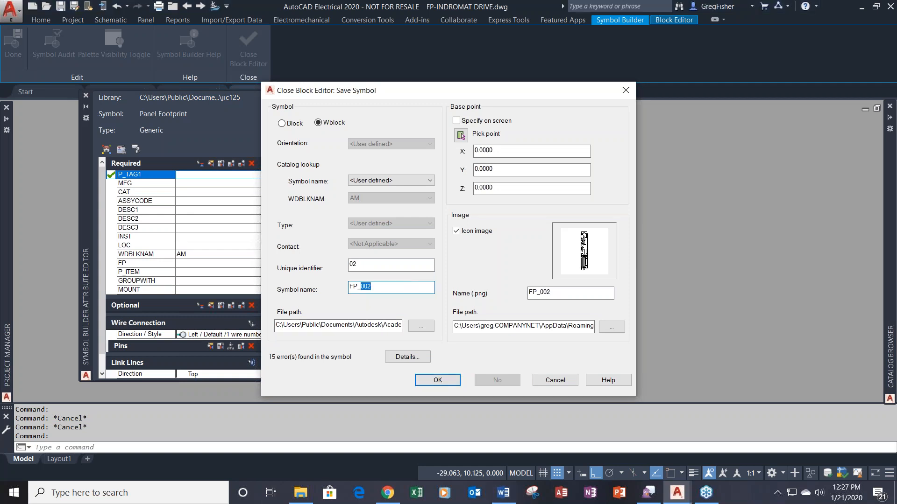
pyautogui.write('DD')
pyautogui.press('BackSpace')
pyautogui.press('BackSpace')
pyautogui.press('super+d')
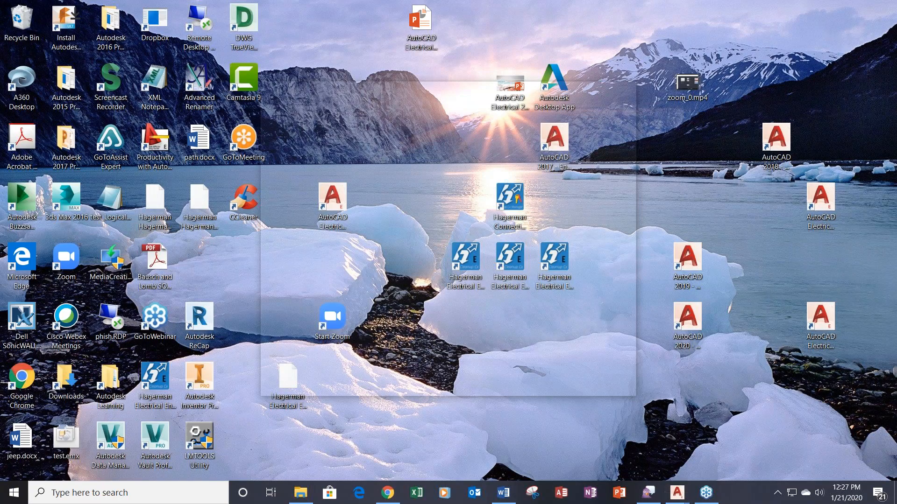
pyautogui.press('super+d')
pyautogui.click(399, 285)
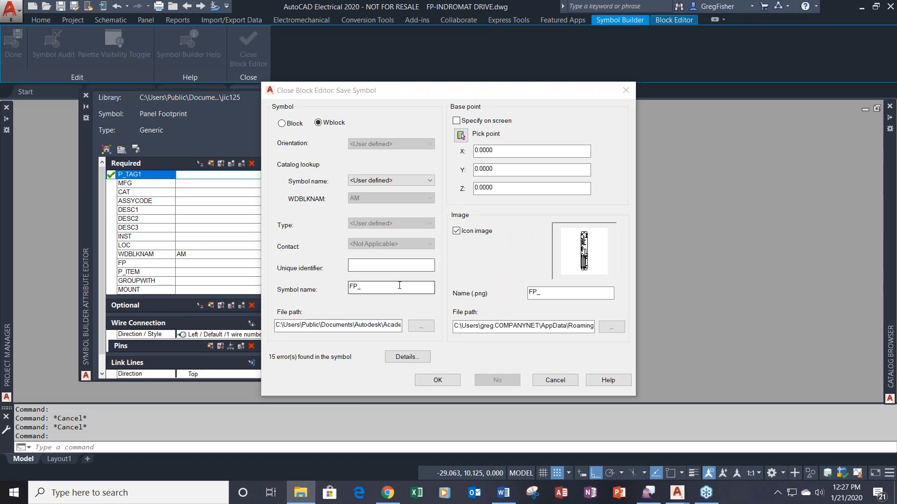
pyautogui.write('IN')
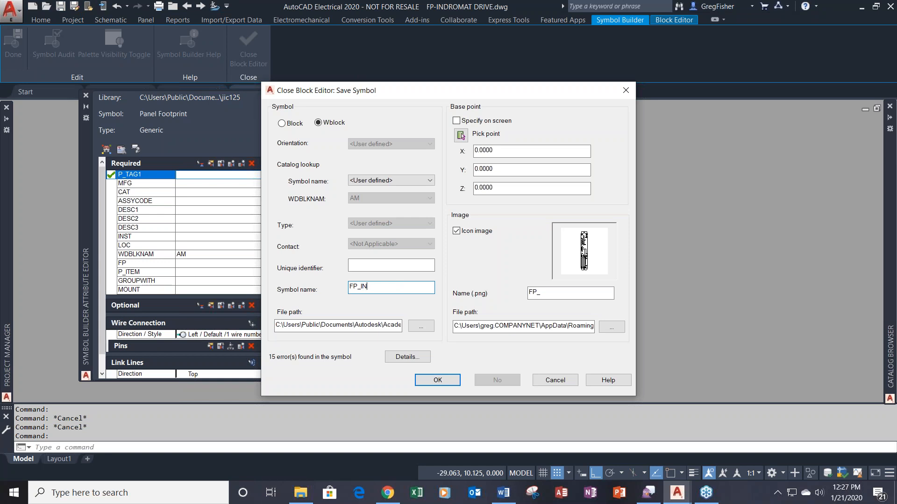
pyautogui.write('DRAMATDRIVE-2')
# Turn off the icon image and save the symbol in C:\1_Webinar without inserting it in the drawing.
pyautogui.click(457, 232)
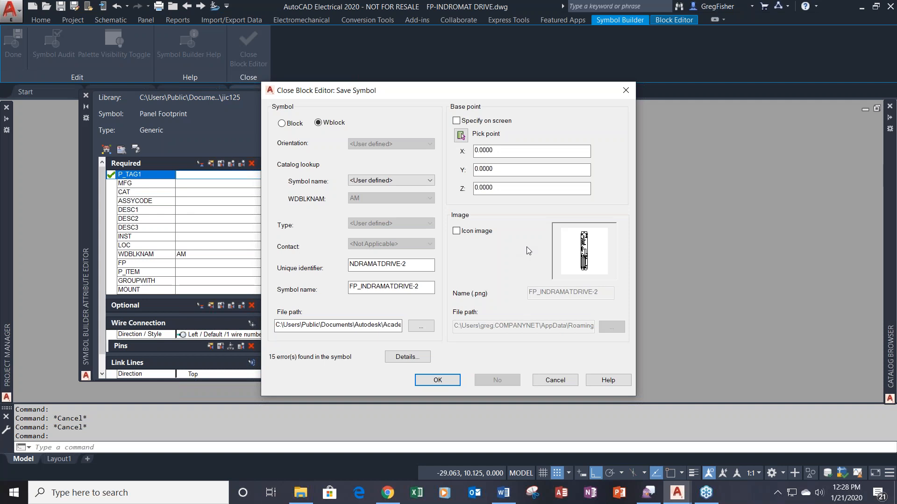
pyautogui.click(421, 326)
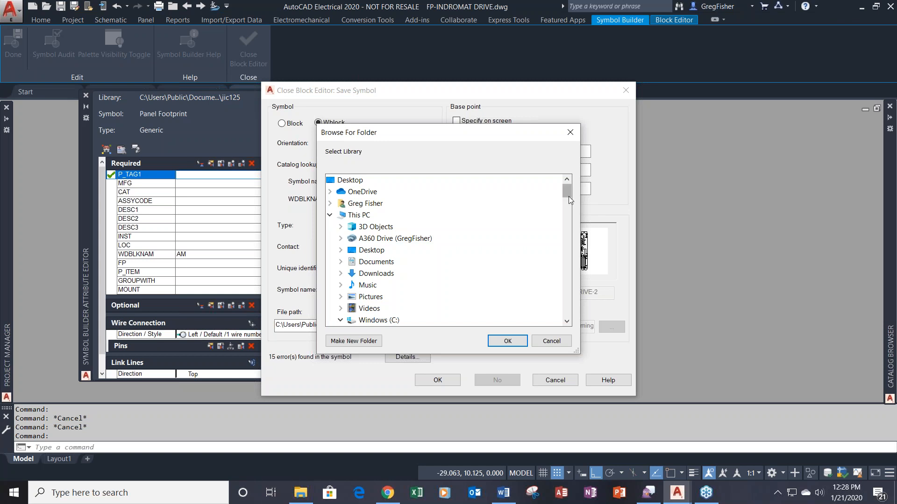
pyautogui.moveTo(568, 197); pyautogui.dragTo(568, 208)
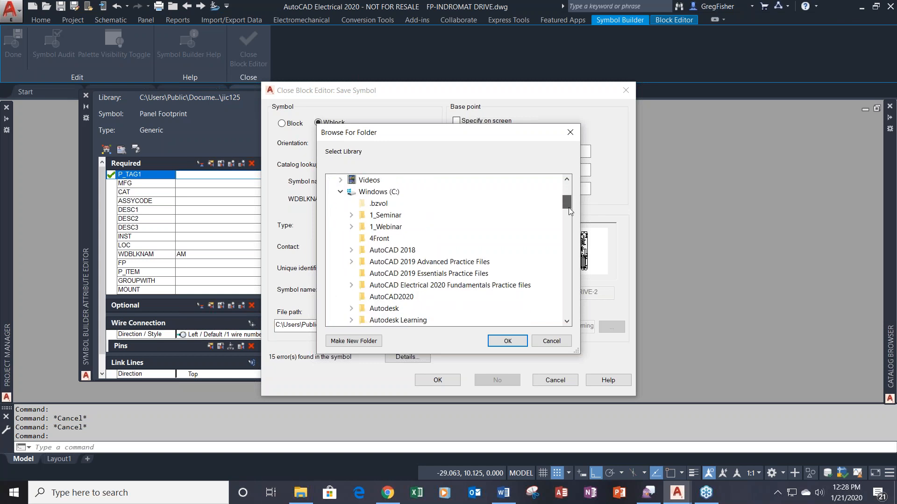
pyautogui.doubleClick(385, 227)
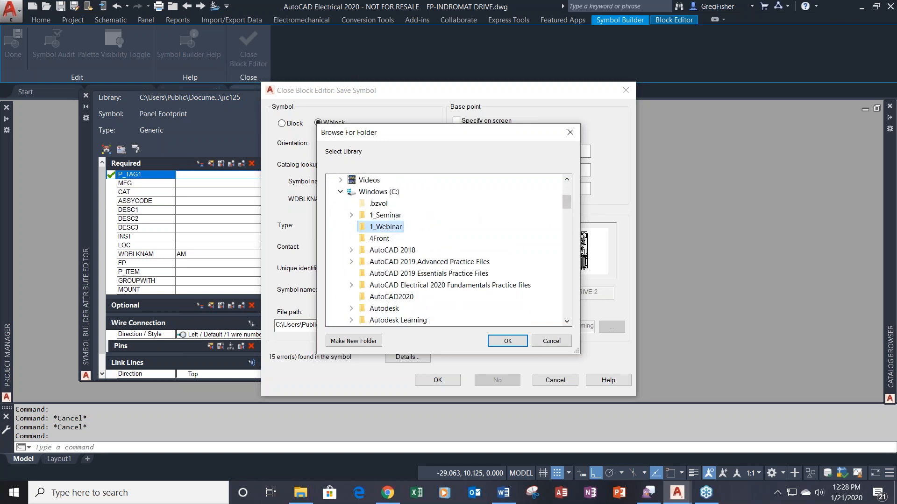
pyautogui.click(508, 341)
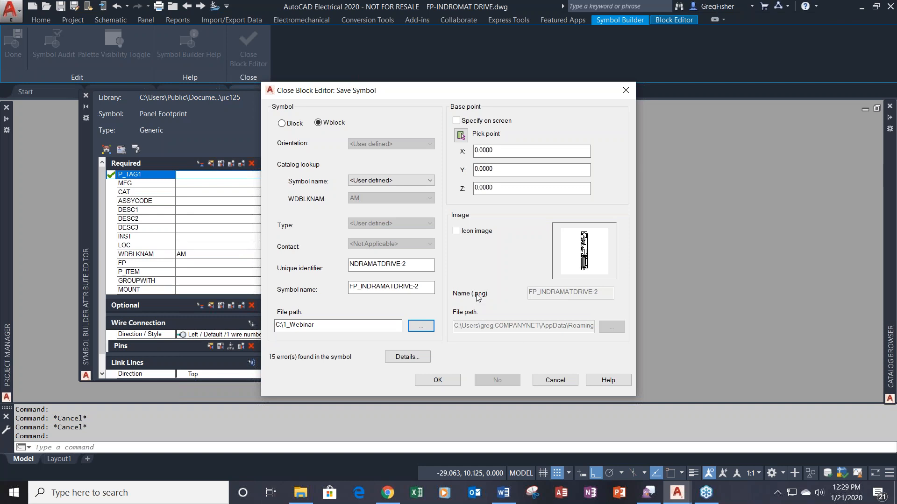
pyautogui.click(438, 380)
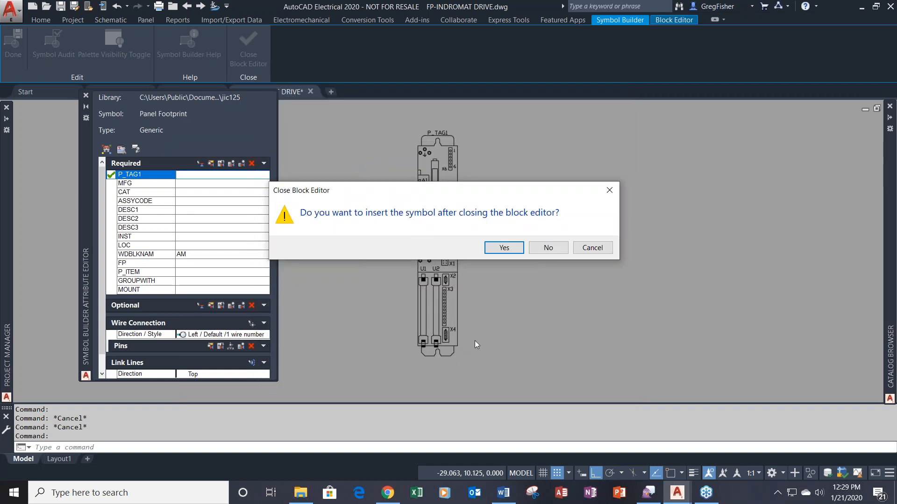
pyautogui.click(552, 251)
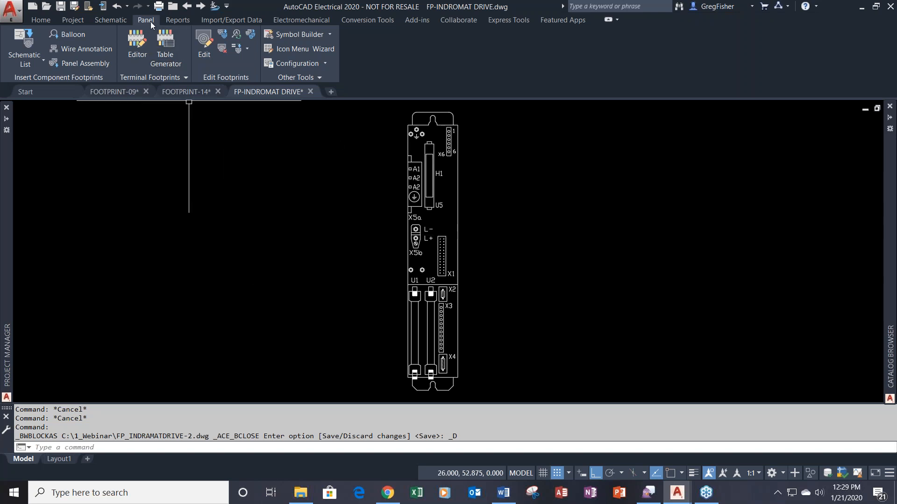
# Open the existing INDRAMAT table in the Panel Footprint Lookup Database Editor.
pyautogui.click(318, 76)
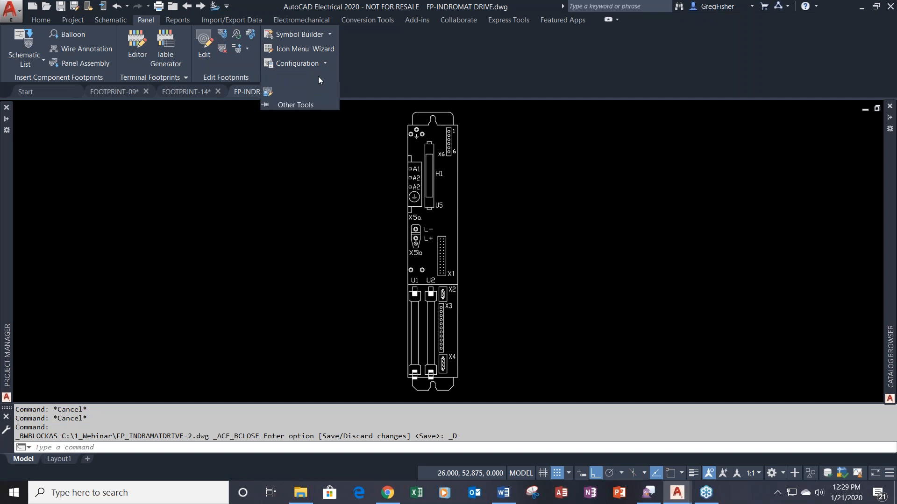
pyautogui.click(267, 94)
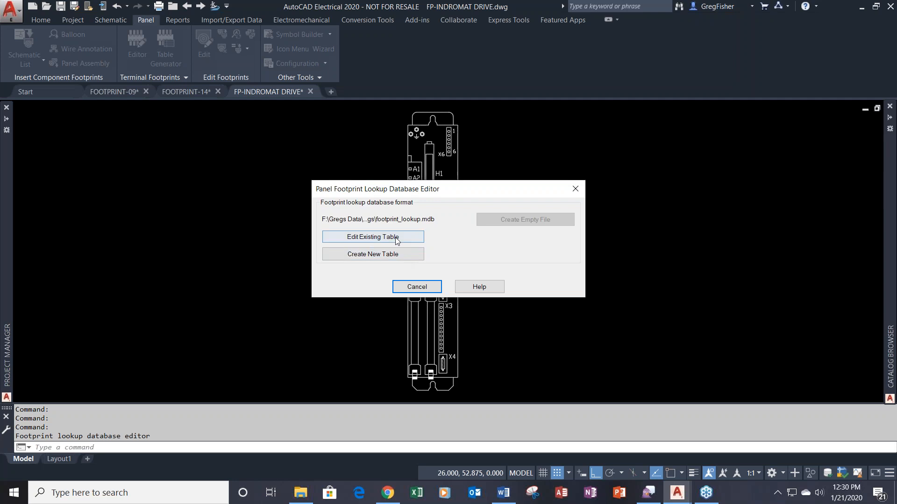
pyautogui.click(397, 241)
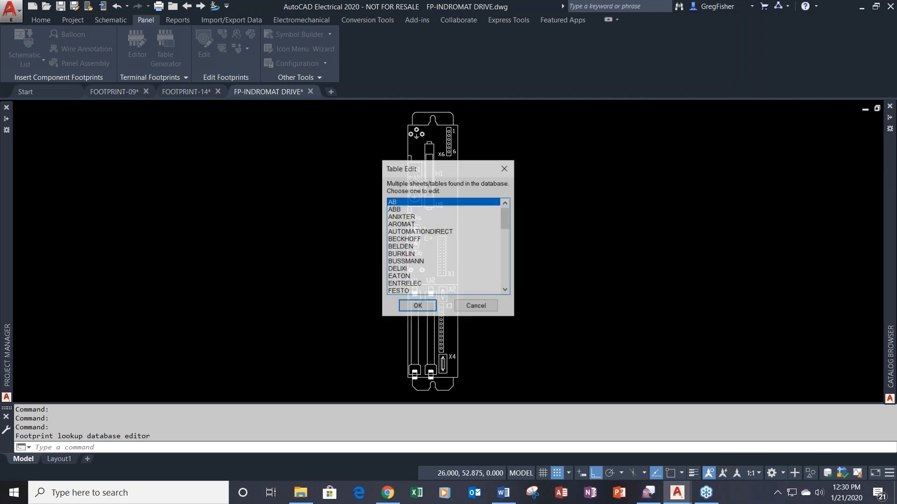
pyautogui.moveTo(506, 225); pyautogui.dragTo(502, 244)
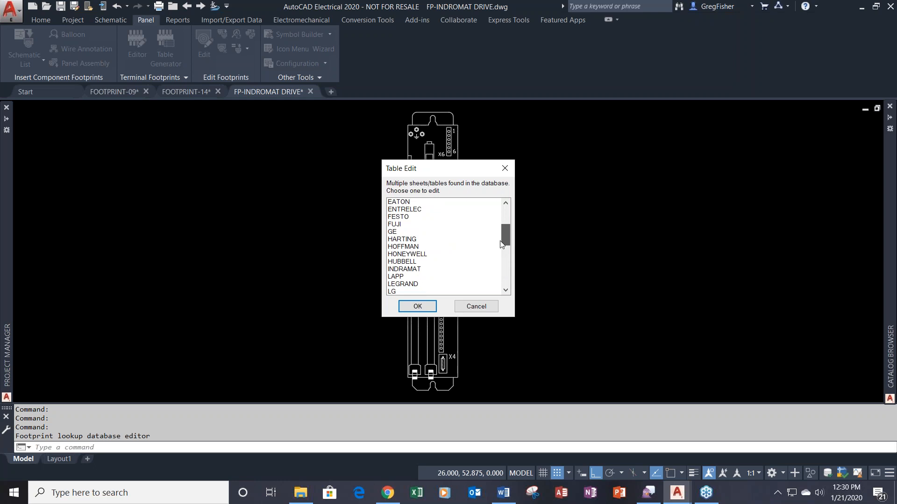
pyautogui.click(418, 269)
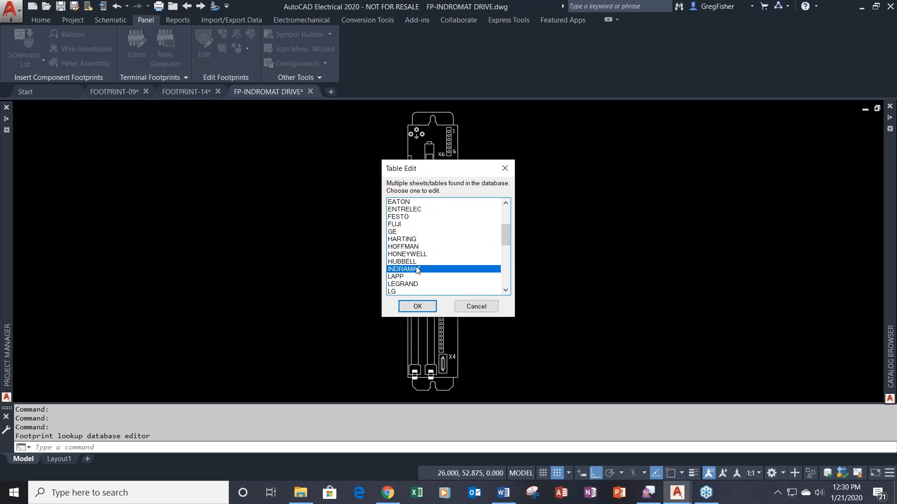
pyautogui.click(427, 306)
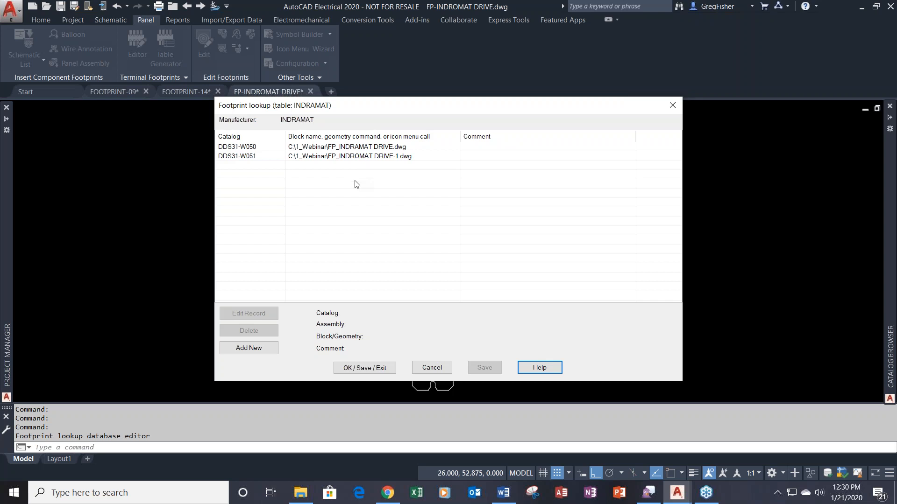
# Start a new footprint record and look up catalog number DDS31-W052 by searching INDRAMAT in the DR (Drives) category.
pyautogui.click(249, 348)
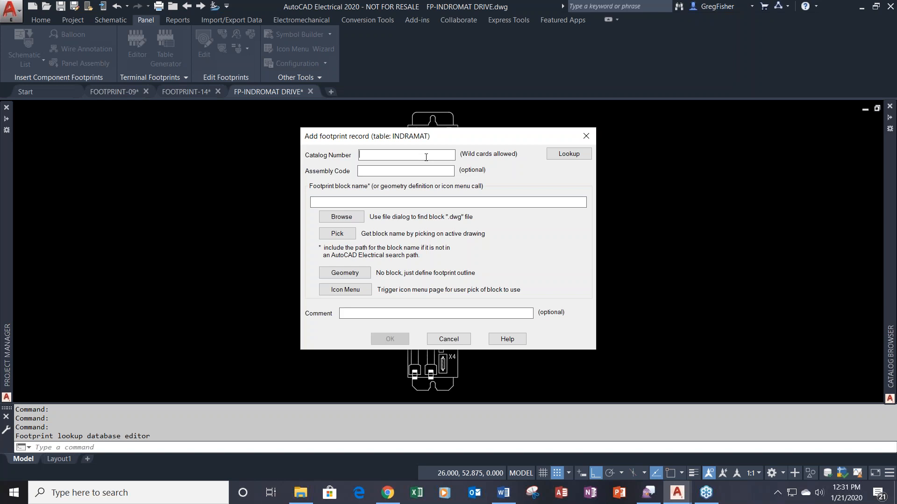
pyautogui.click(572, 156)
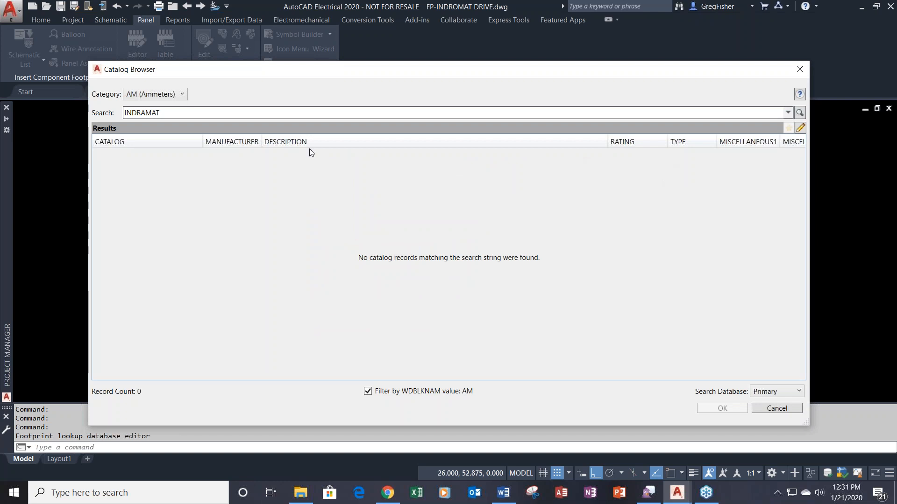
pyautogui.click(183, 94)
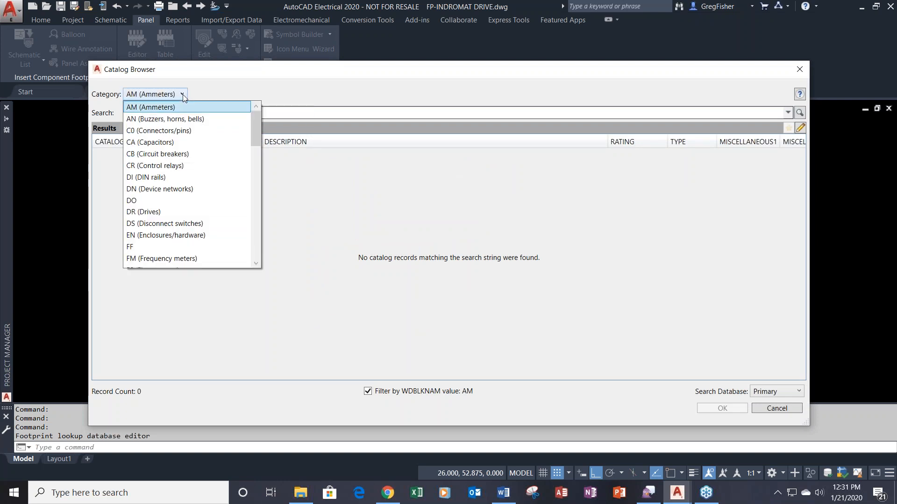
pyautogui.moveTo(254, 125); pyautogui.dragTo(254, 136)
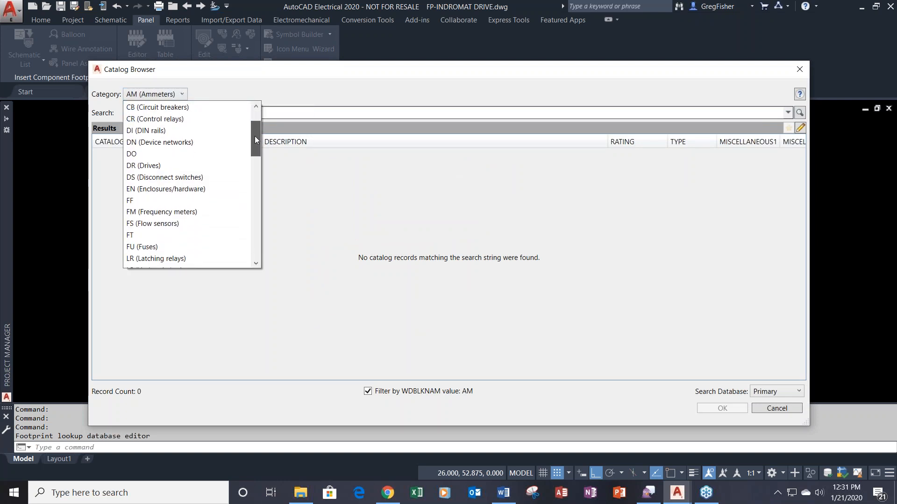
pyautogui.click(167, 165)
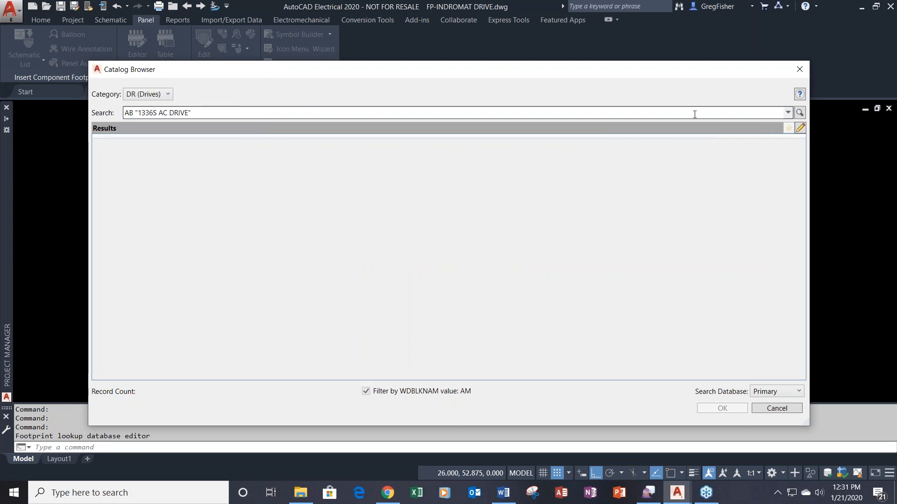
pyautogui.click(787, 113)
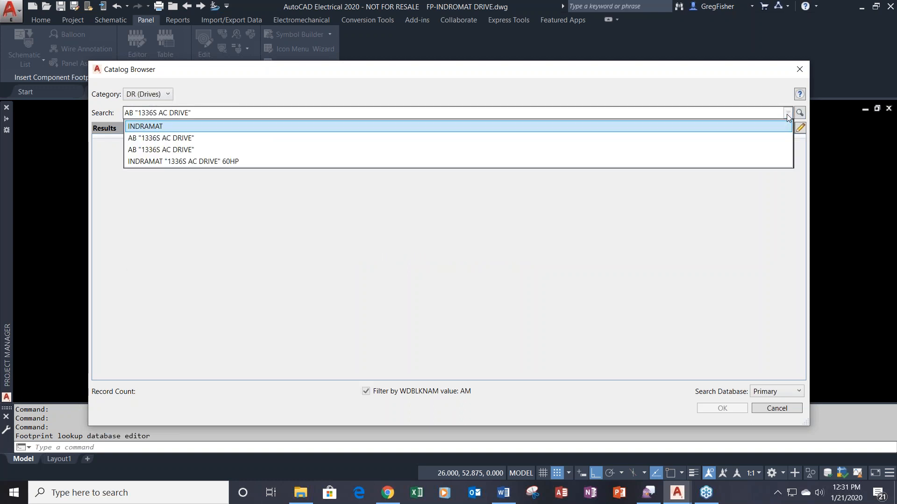
pyautogui.click(554, 125)
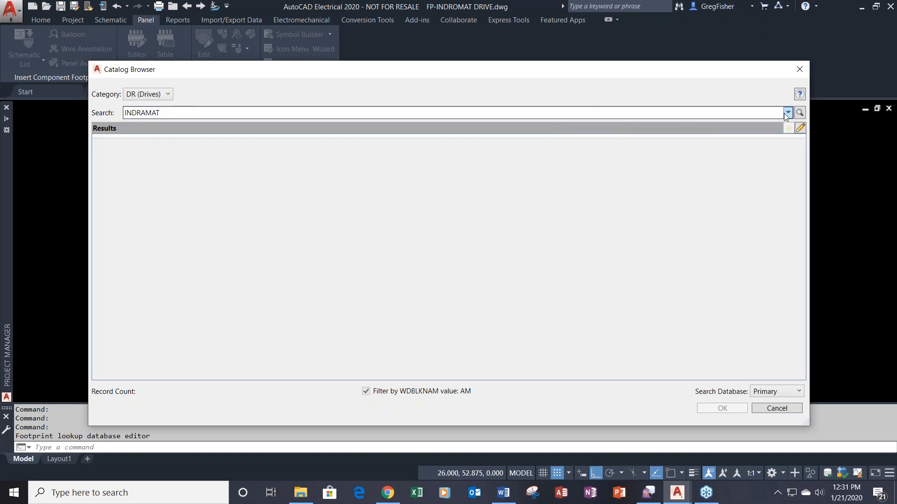
pyautogui.click(799, 113)
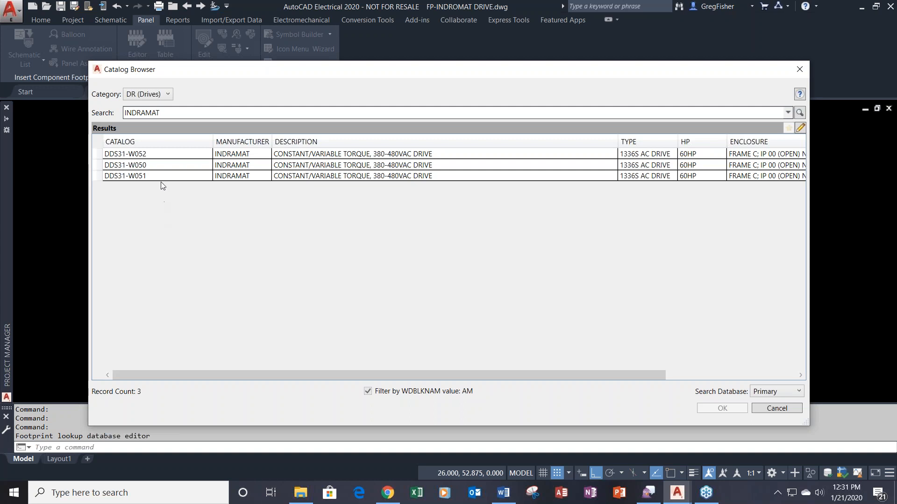
pyautogui.click(162, 159)
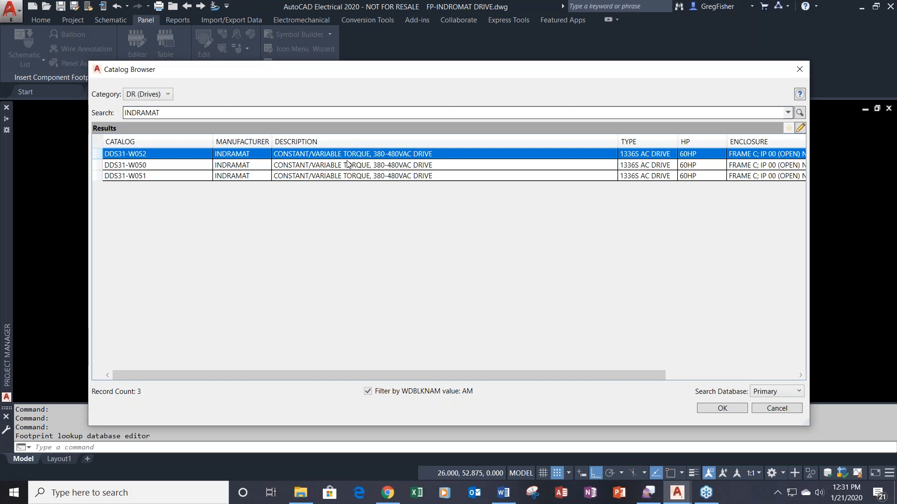
pyautogui.click(730, 409)
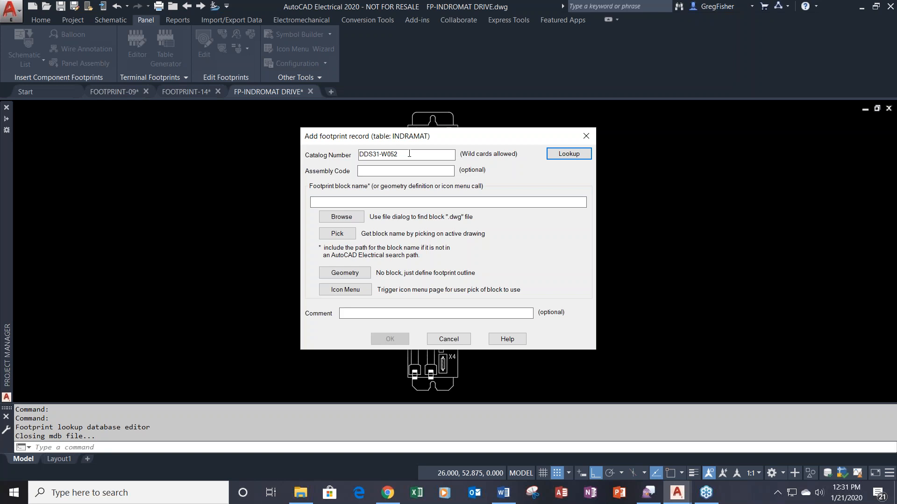
pyautogui.moveTo(409, 153); pyautogui.dragTo(356, 155)
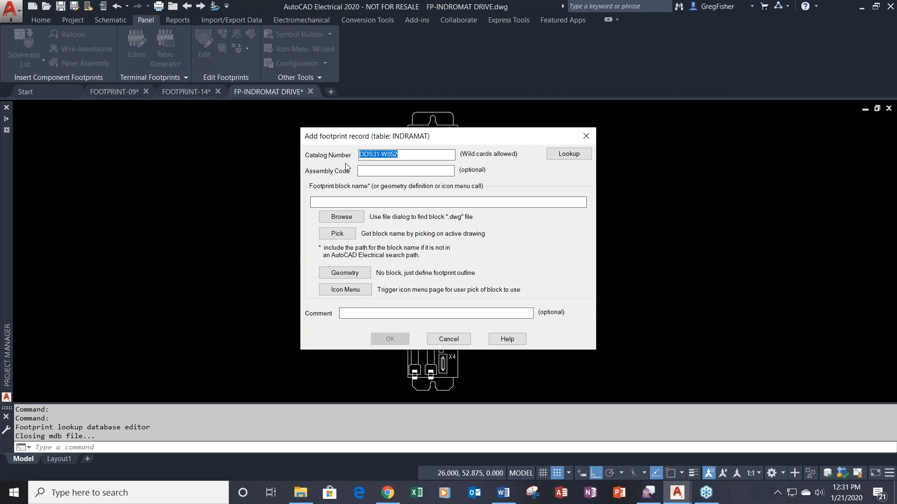
# Assign the drawing FP_INDRAMATDRIVE-2.dwg from C:\1_Webinar as the record's footprint block.
pyautogui.click(355, 202)
pyautogui.click(342, 217)
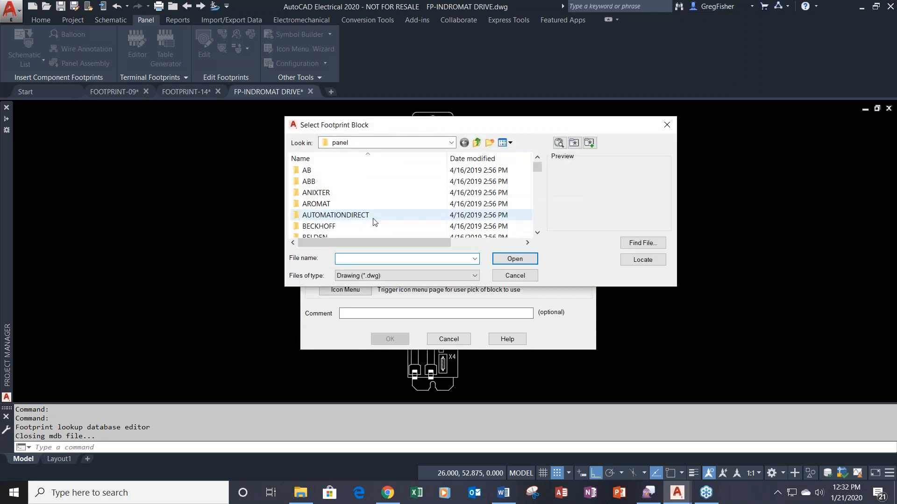
pyautogui.click(452, 142)
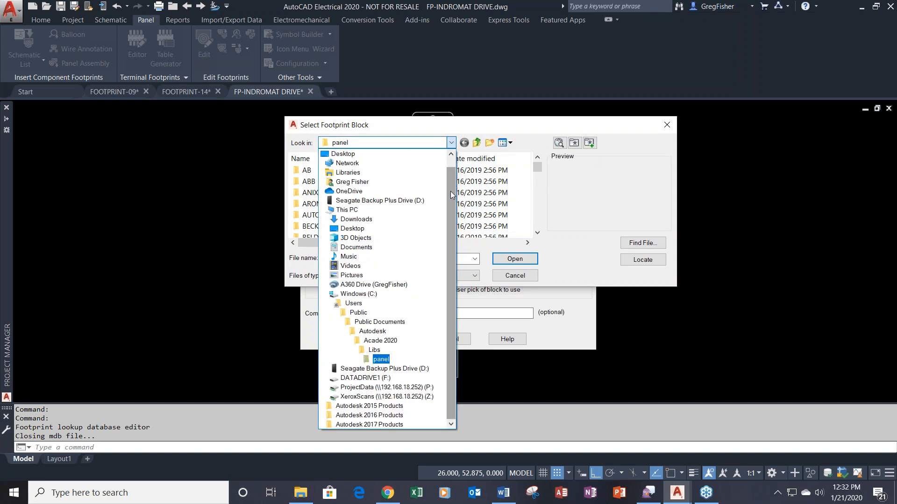
pyautogui.click(453, 144)
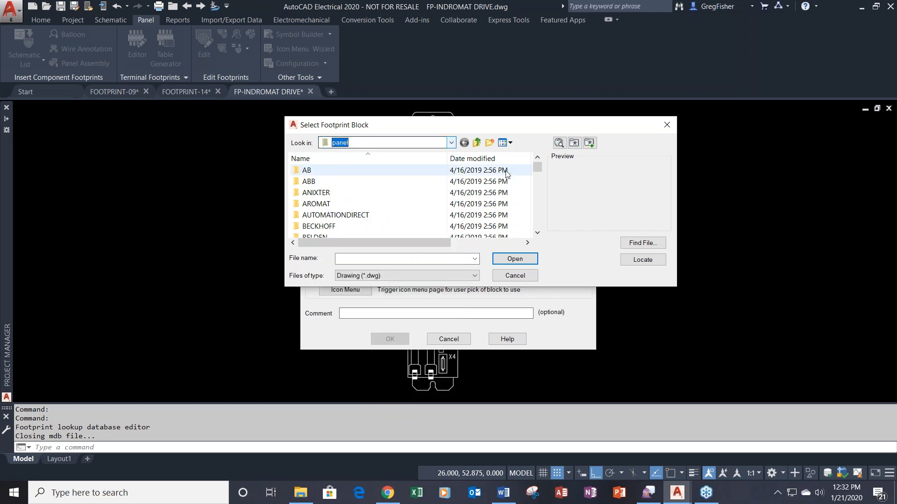
pyautogui.moveTo(541, 170)
pyautogui.mouseDown()
pyautogui.moveTo(539, 200)
pyautogui.moveTo(539, 172)
pyautogui.mouseUp()
pyautogui.click(452, 142)
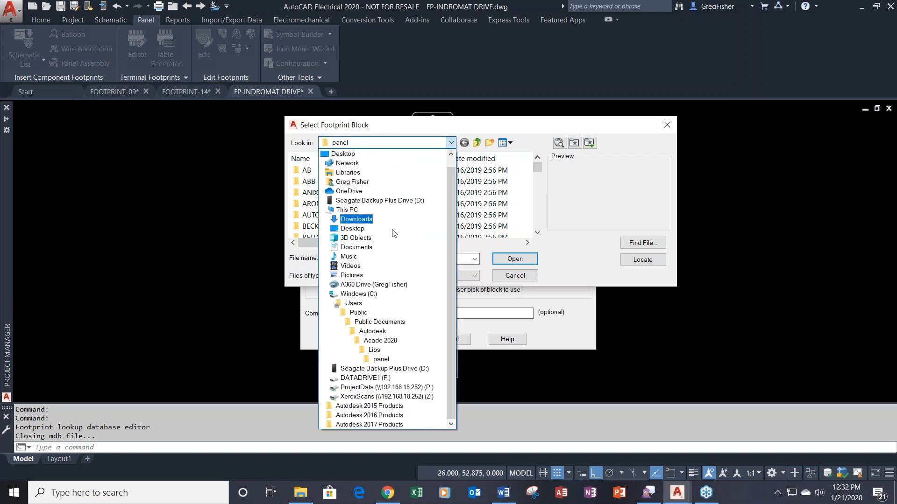
pyautogui.click(369, 292)
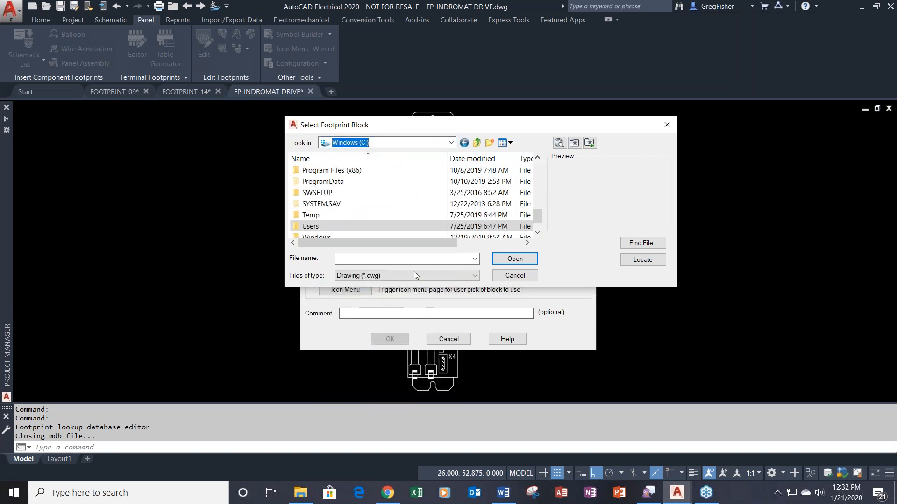
pyautogui.moveTo(537, 217); pyautogui.dragTo(537, 168)
pyautogui.doubleClick(352, 193)
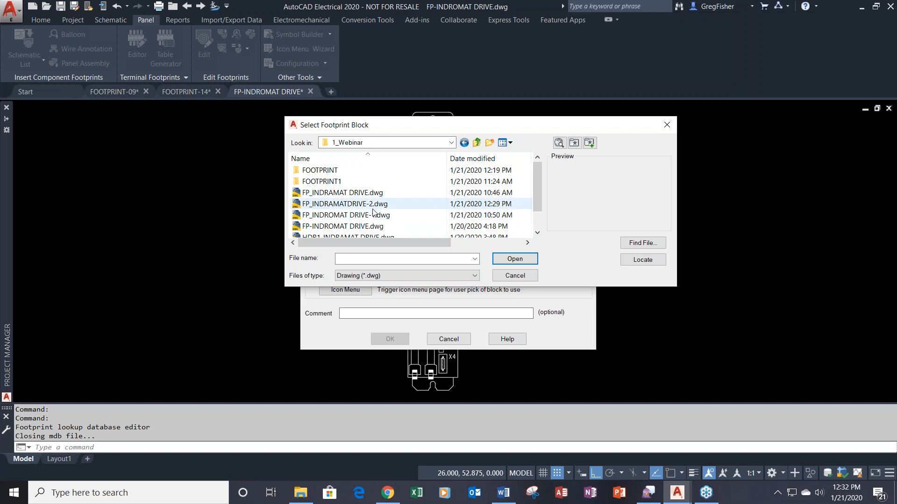
pyautogui.click(373, 205)
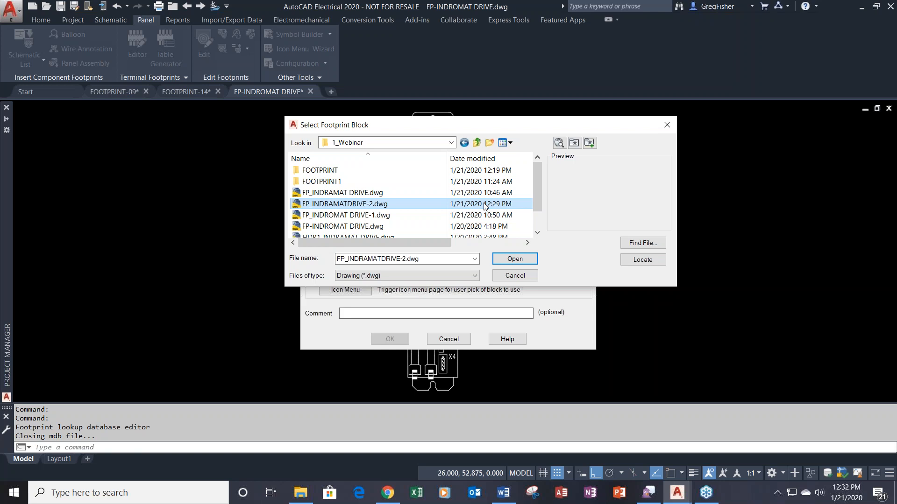
pyautogui.click(509, 260)
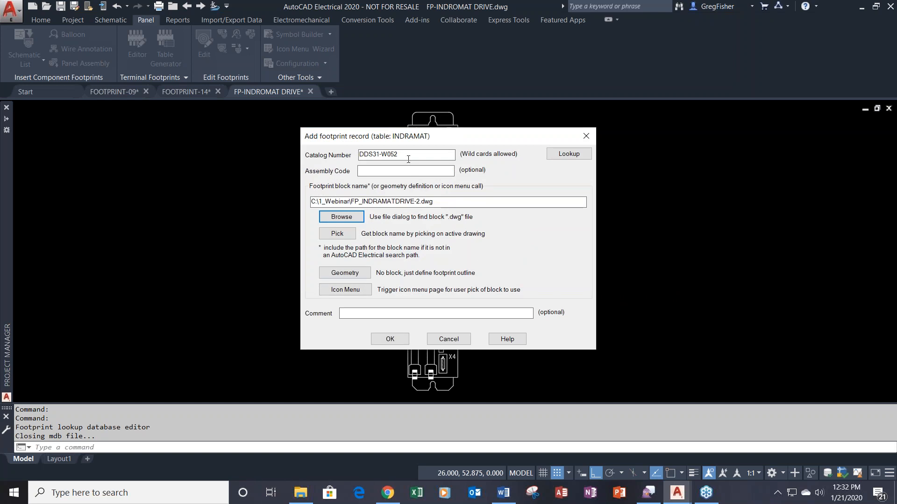
# Add the record mapping DDS31-W052 to FP_INDRAMATDRIVE-2.dwg to the table, leaving the comment blank.
pyautogui.moveTo(408, 160); pyautogui.dragTo(329, 159)
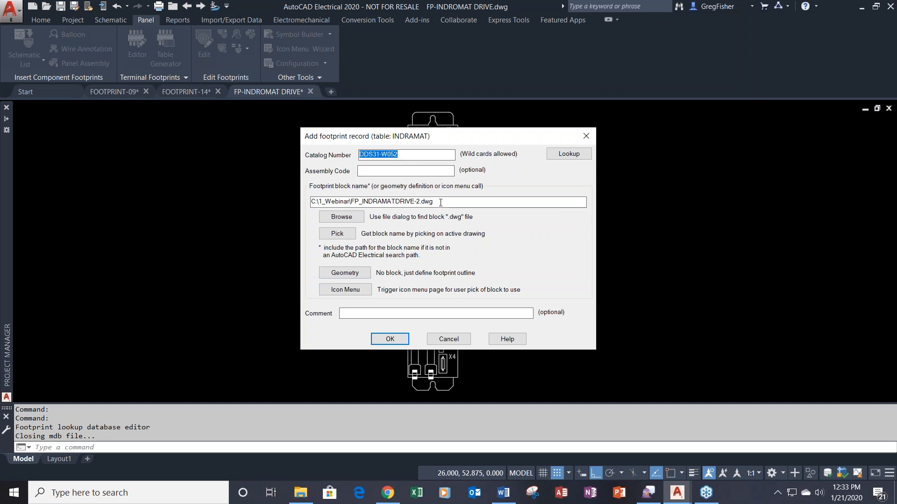
pyautogui.click(440, 202)
pyautogui.moveTo(441, 202); pyautogui.dragTo(278, 200)
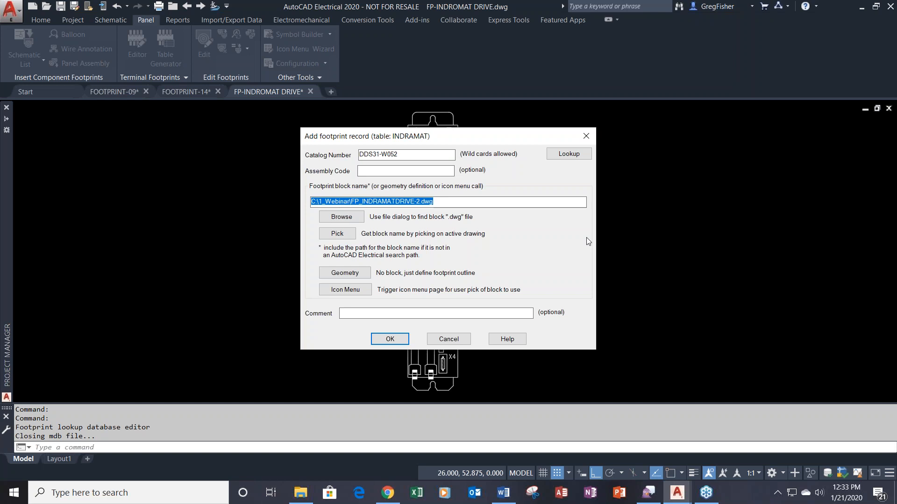
pyautogui.click(408, 312)
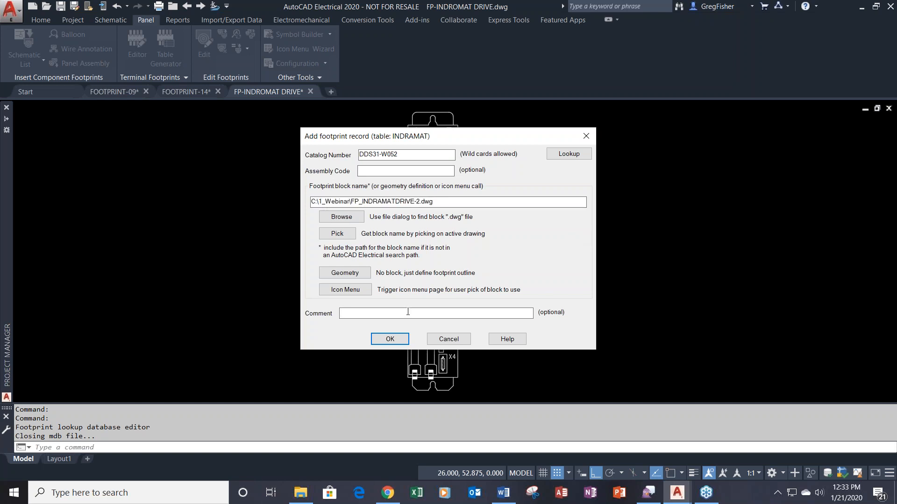
pyautogui.click(390, 340)
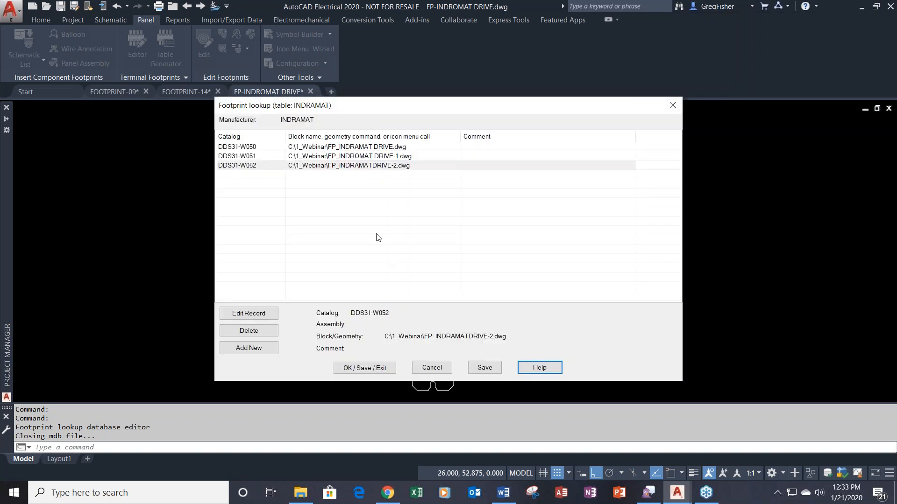
# Save and exit the INDRAMAT footprint table, and close the FP-INDROMAT DRIVE drawing without saving its changes.
pyautogui.click(355, 369)
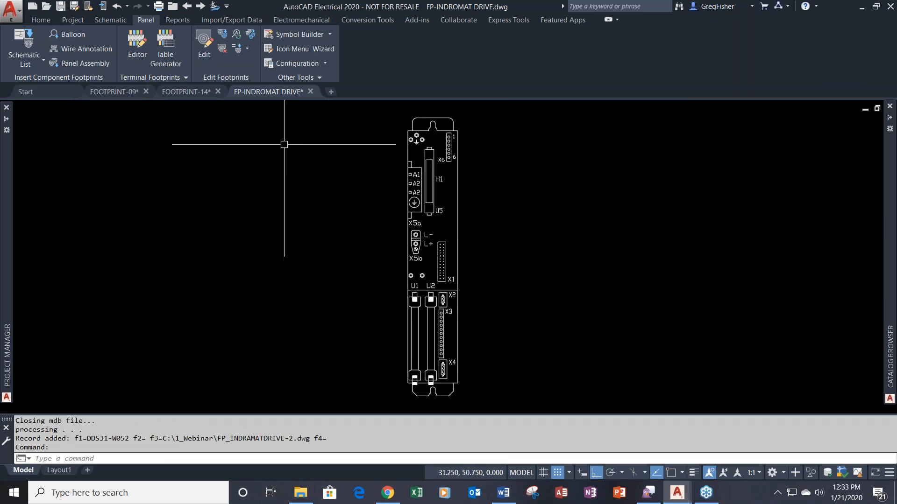
pyautogui.click(310, 92)
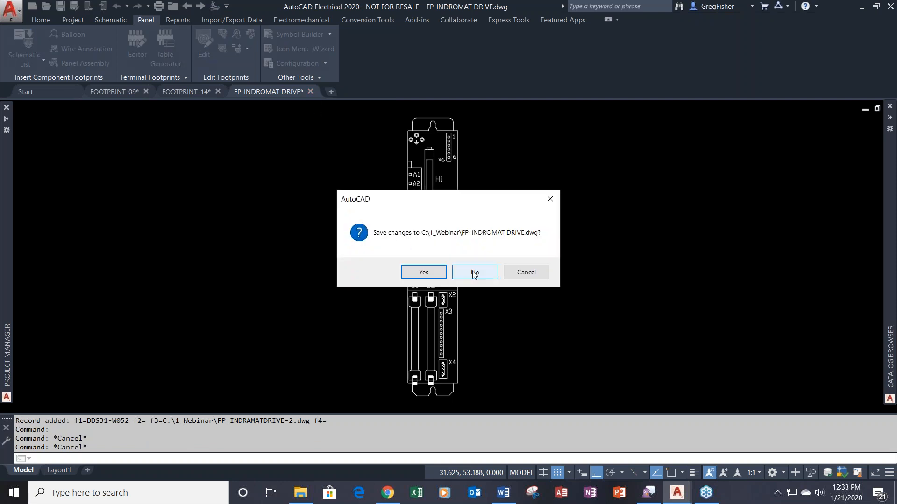
pyautogui.click(473, 272)
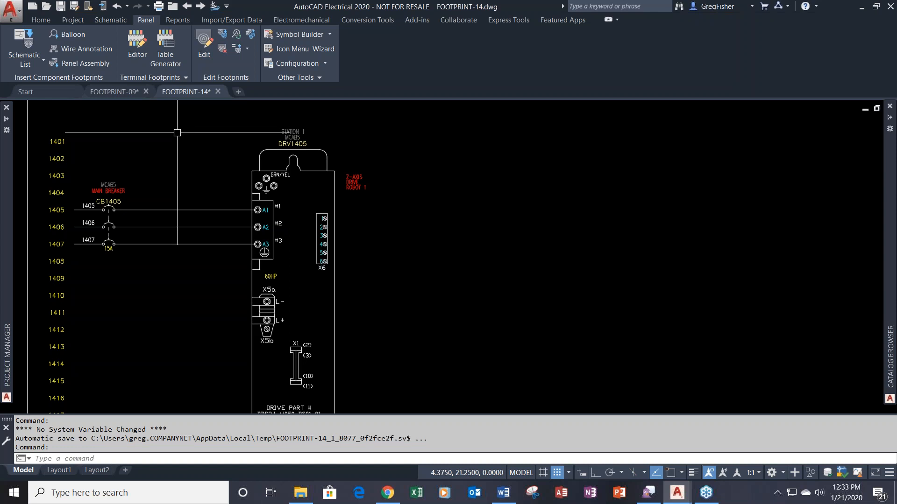
# Edit the schematic drive DRV1405 to assign INDRAMAT catalog number DDS31-W052, leaving the existing pinlist values.
pyautogui.rightClick(288, 140)
pyautogui.click(290, 113)
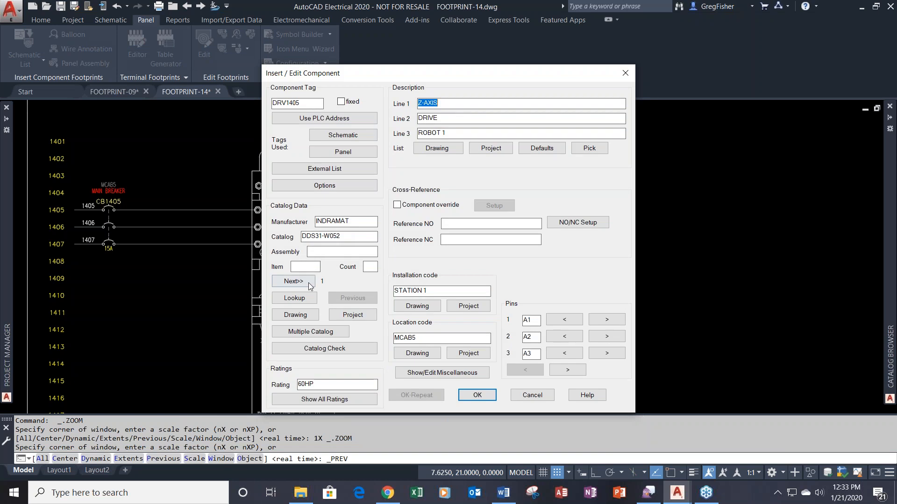
pyautogui.click(302, 299)
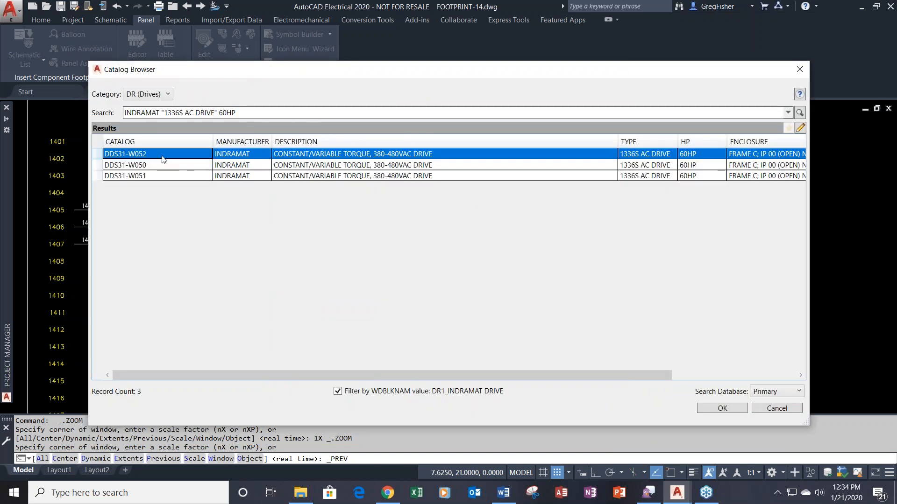
pyautogui.click(716, 409)
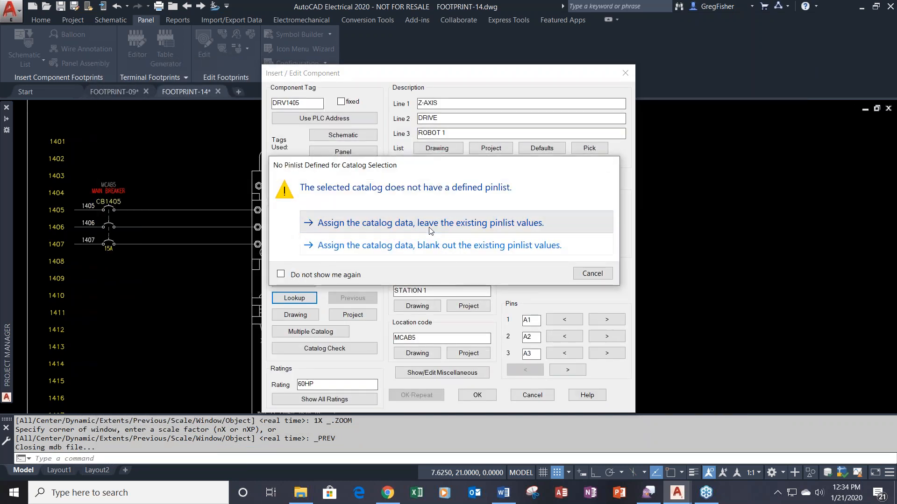
pyautogui.click(431, 224)
pyautogui.click(478, 395)
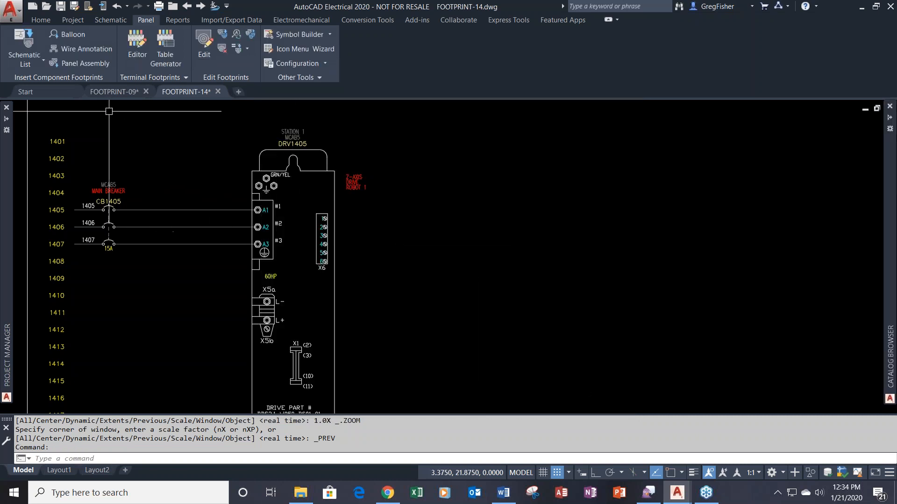
# In the FOOTPRINT-09 panel drawing, extract the schematic component list for the whole project, all location codes and all drawings.
pyautogui.click(104, 94)
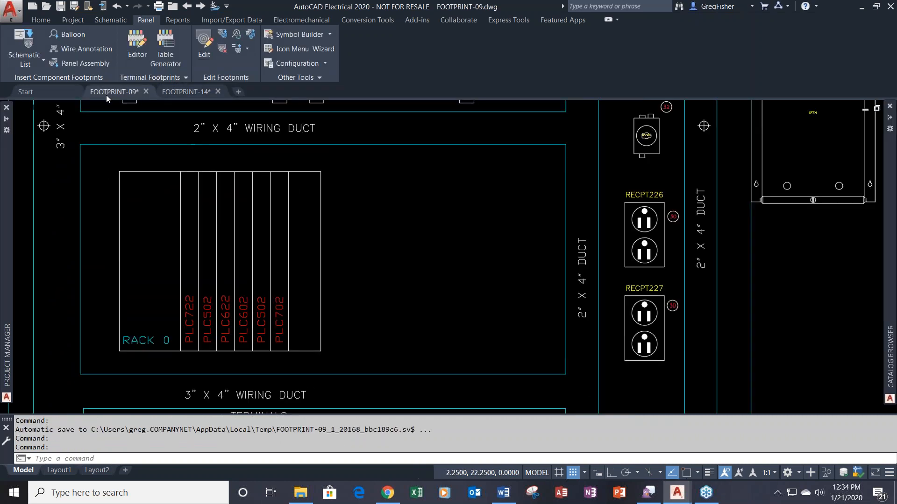
pyautogui.click(23, 39)
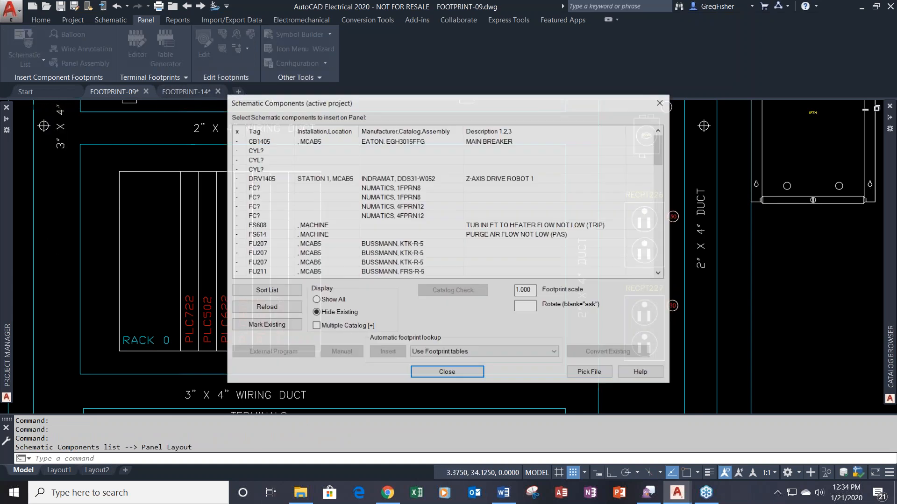
pyautogui.click(291, 311)
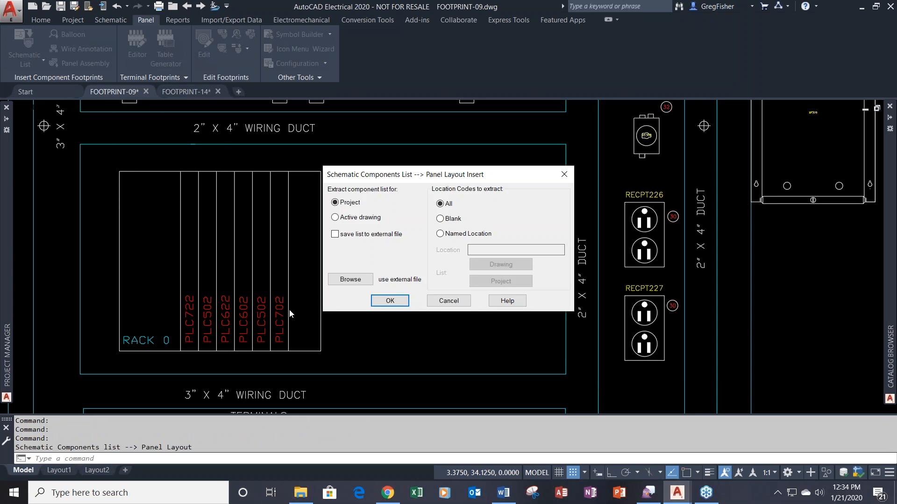
pyautogui.click(390, 301)
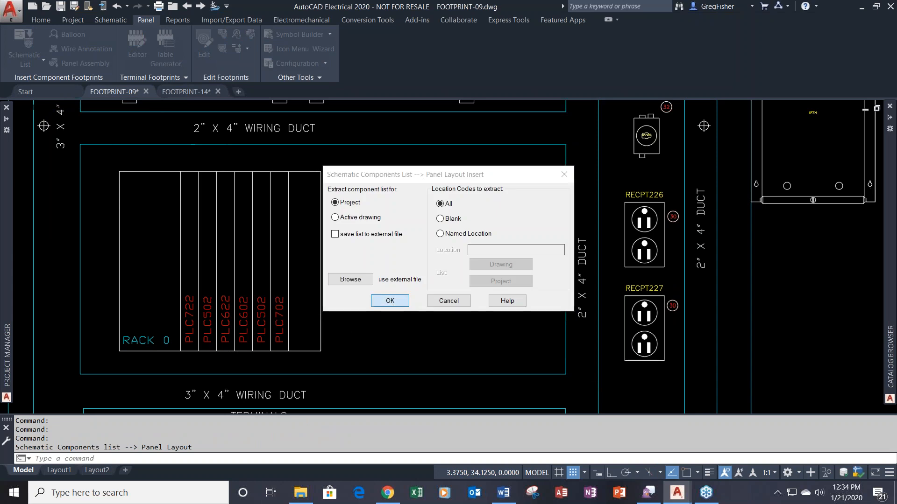
pyautogui.click(274, 243)
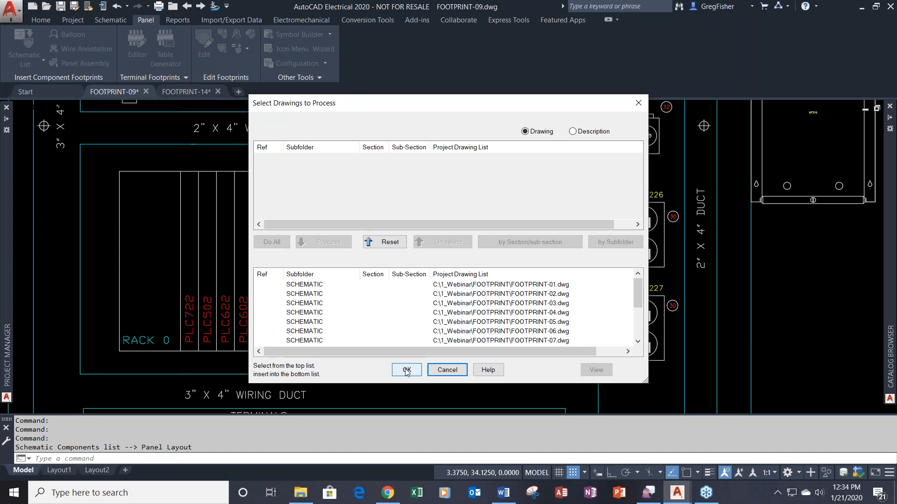
pyautogui.click(407, 371)
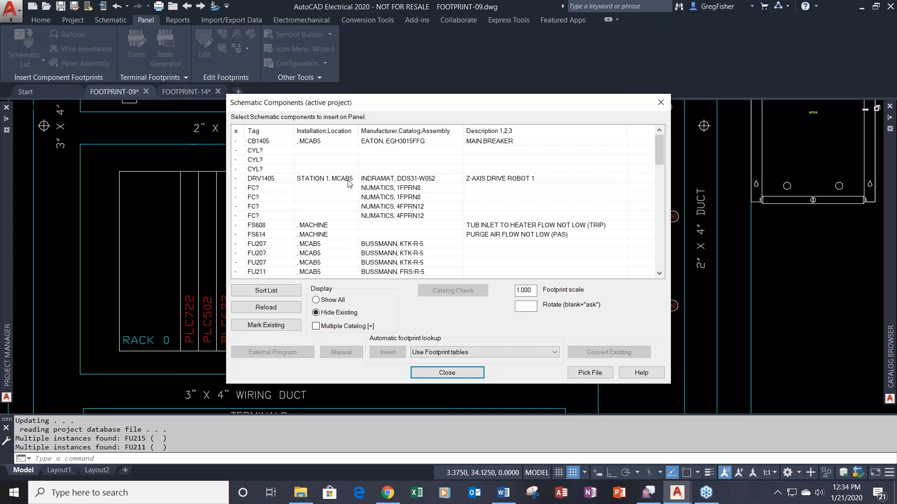
# Insert the DRV1405 footprint from the schematic list at rotation 0 beside RACK 0, accepting its component data and closing the list.
pyautogui.click(348, 182)
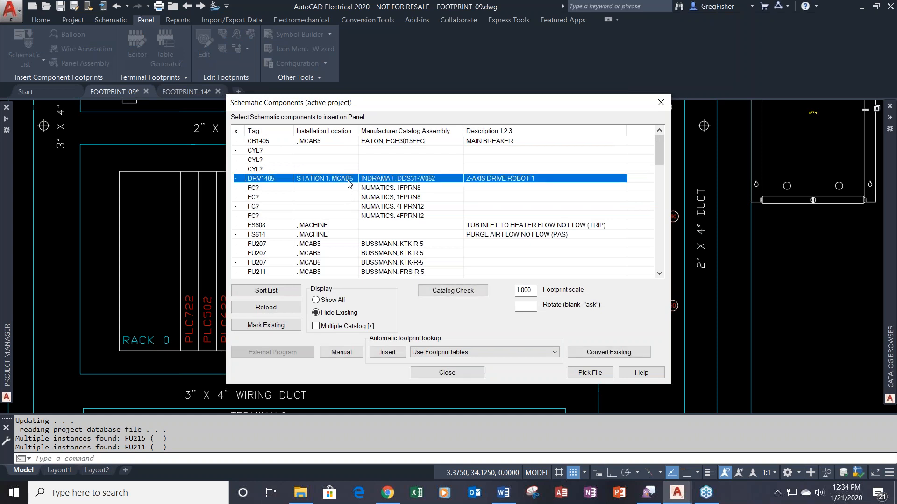
pyautogui.click(519, 305)
pyautogui.write('0')
pyautogui.click(398, 353)
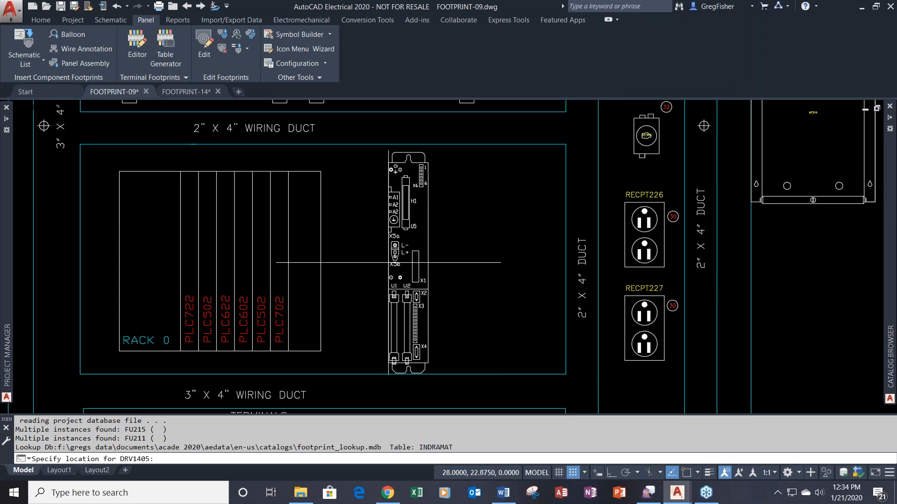
pyautogui.click(389, 263)
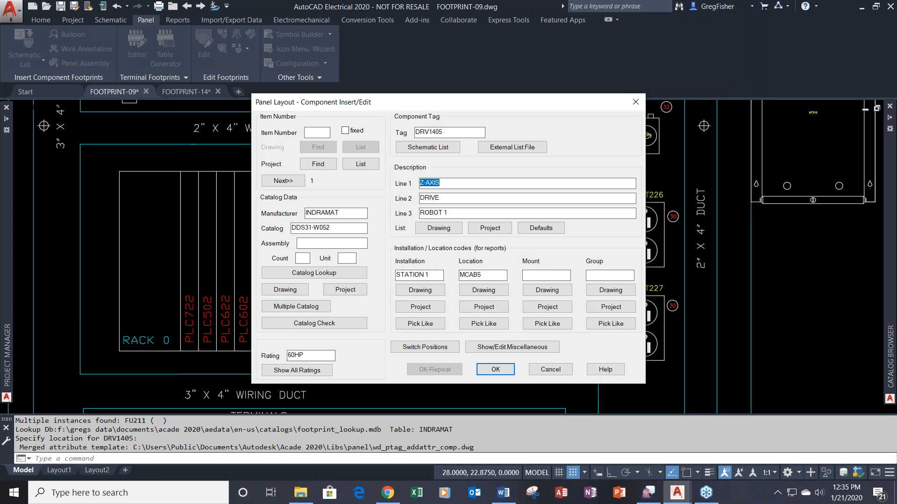
pyautogui.click(489, 370)
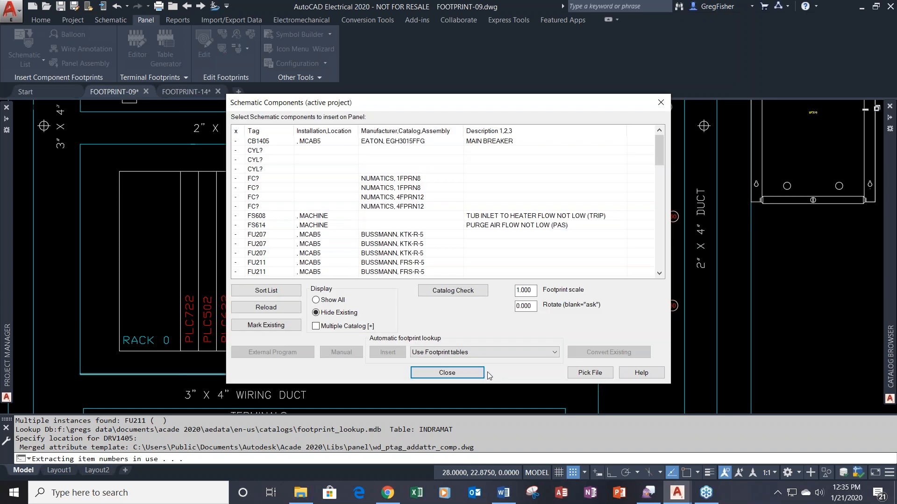
pyautogui.click(467, 372)
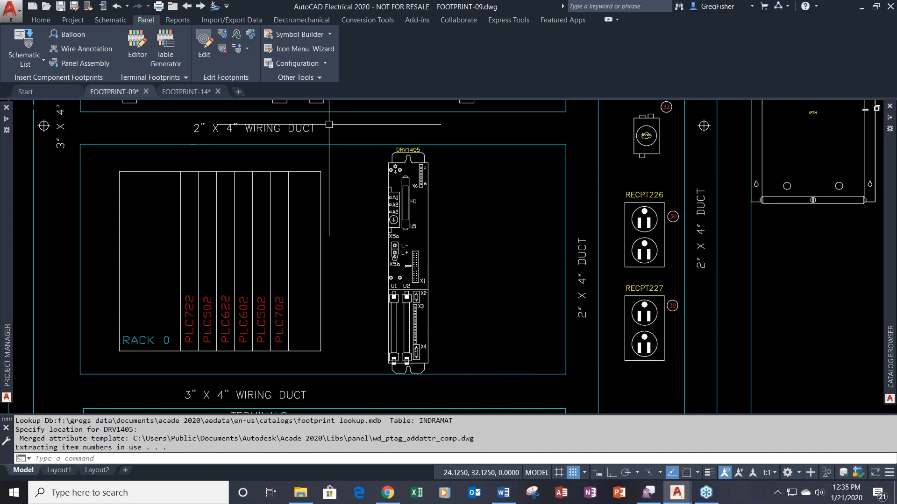
# Open the 100-B* record in the AB table of the footprint lookup database for viewing.
pyautogui.click(298, 77)
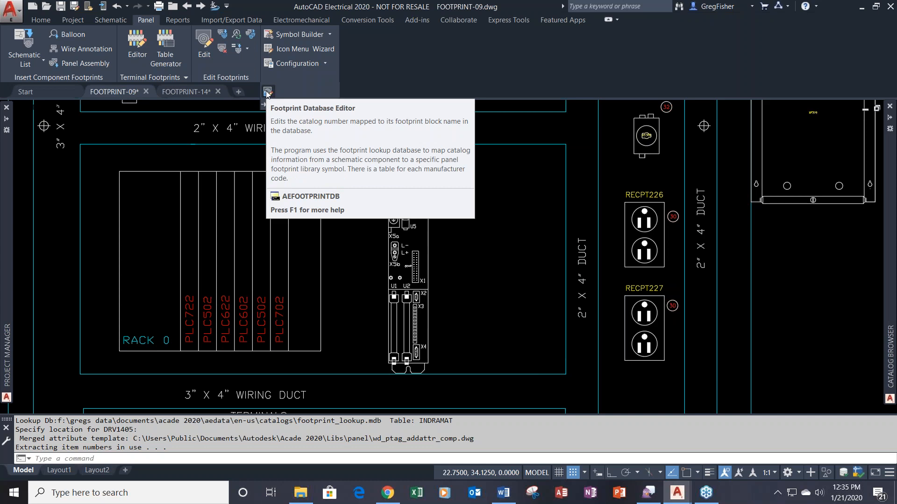
pyautogui.click(268, 93)
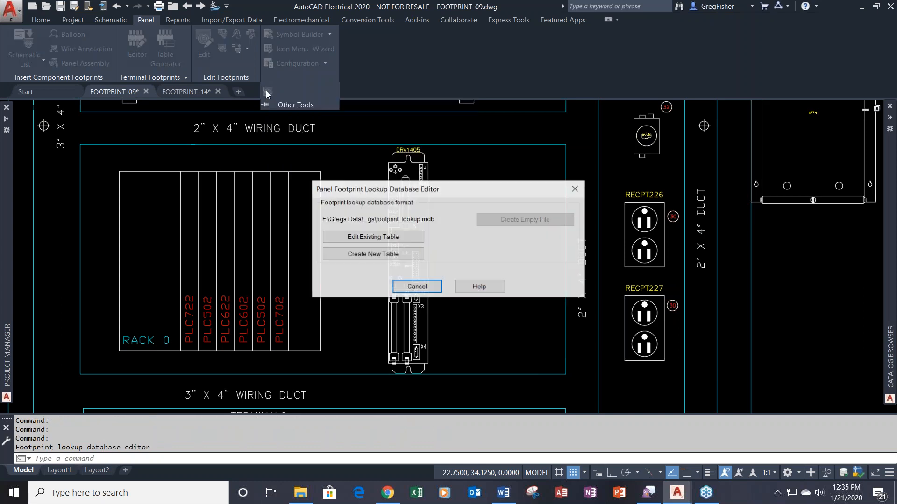
pyautogui.click(375, 237)
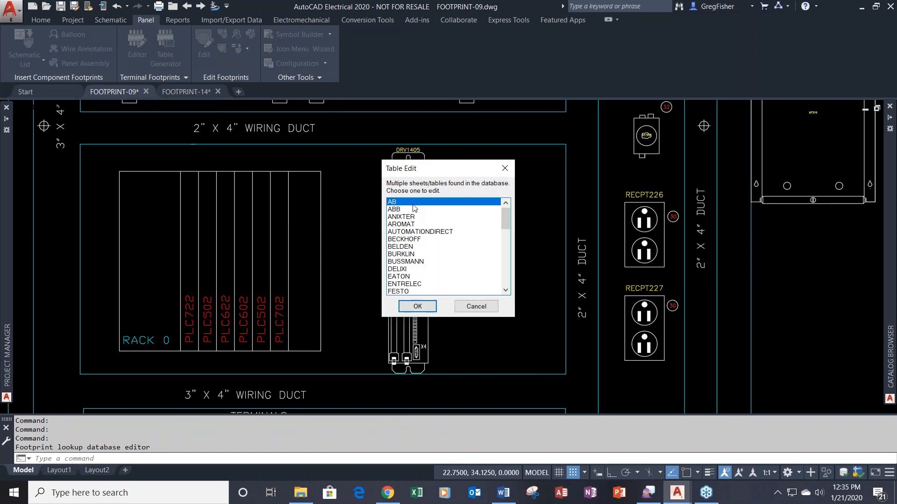
pyautogui.click(417, 306)
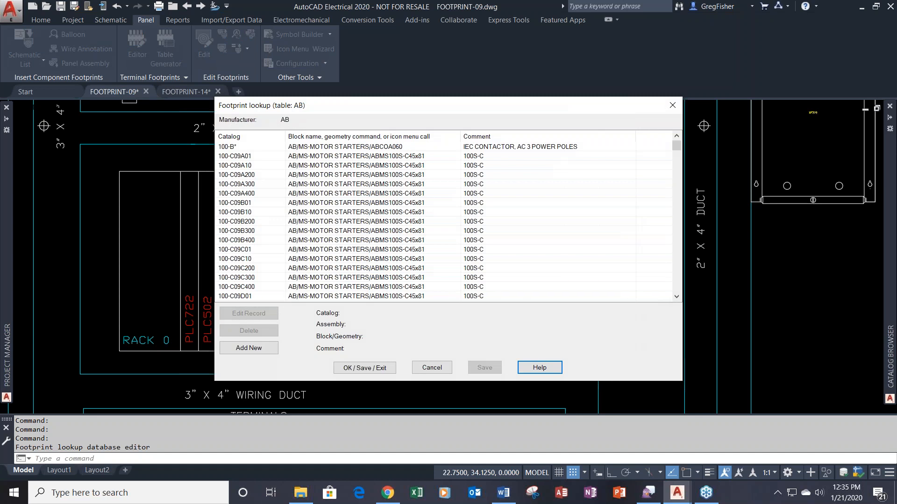
pyautogui.click(246, 148)
pyautogui.click(246, 149)
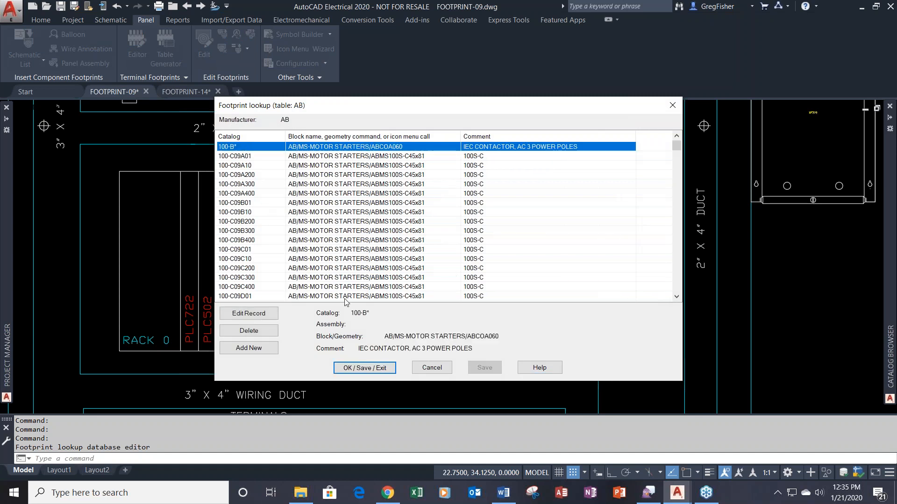
pyautogui.click(248, 313)
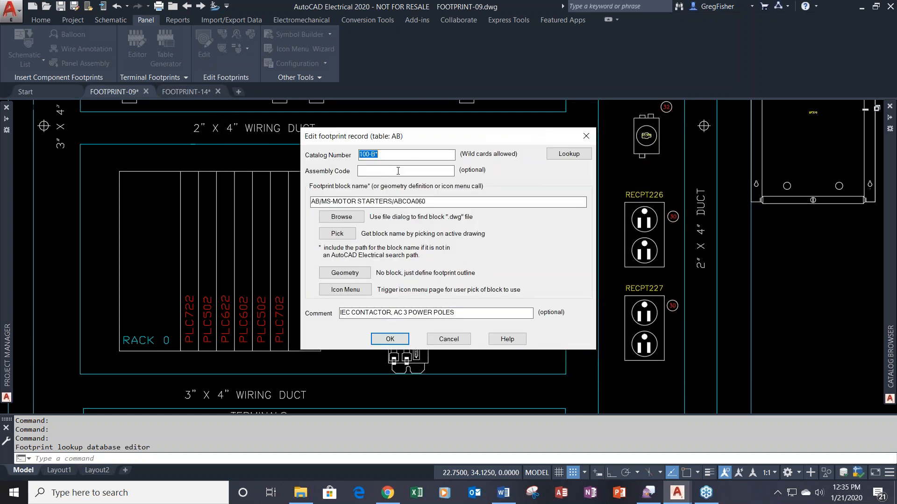
# Examine the AB record's wildcard catalog number and footprint block path, leaving the record and table without saving.
pyautogui.click(390, 154)
pyautogui.moveTo(395, 201); pyautogui.dragTo(426, 203)
pyautogui.click(440, 205)
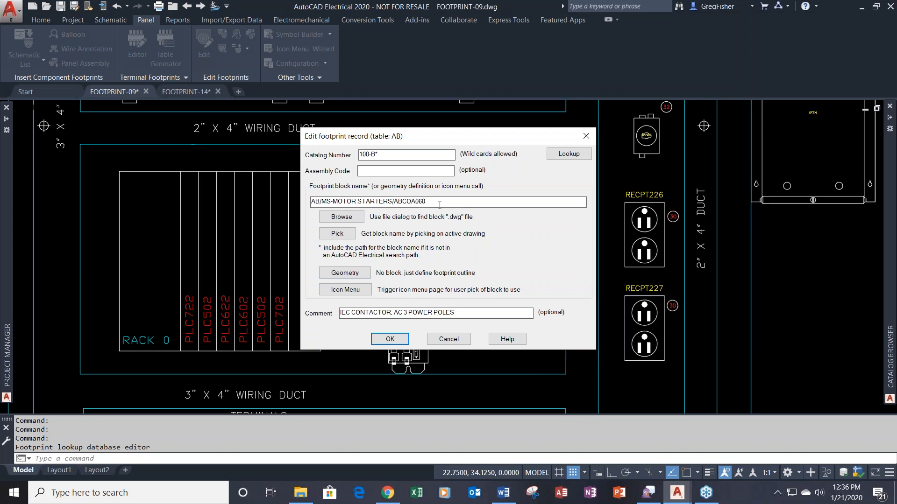
pyautogui.doubleClick(377, 154)
pyautogui.moveTo(429, 203); pyautogui.dragTo(394, 209)
pyautogui.click(390, 155)
pyautogui.doubleClick(372, 155)
pyautogui.click(464, 344)
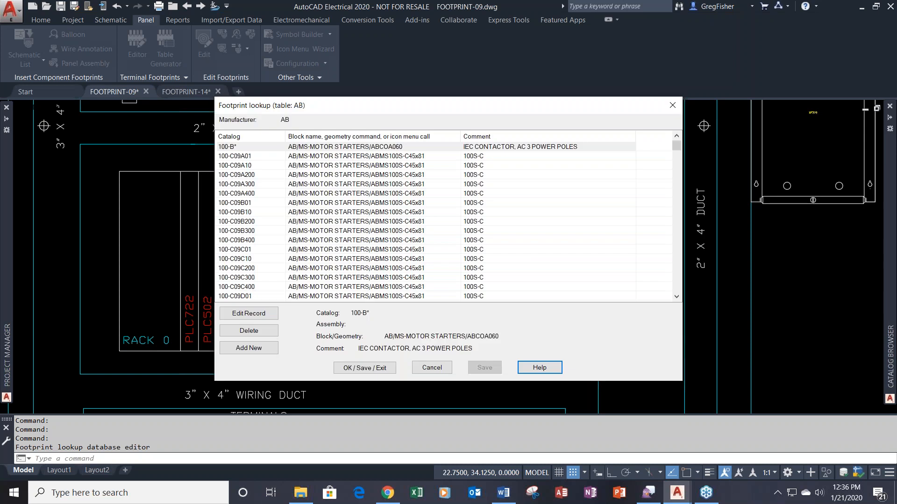
pyautogui.click(439, 369)
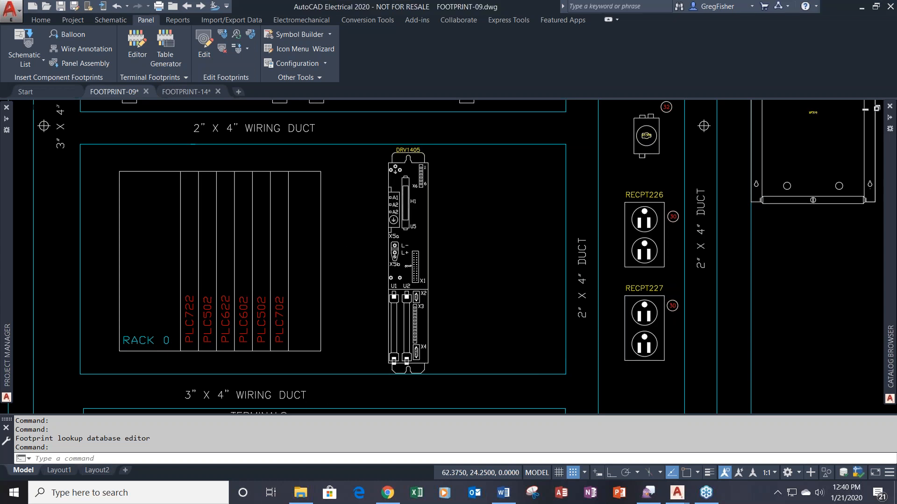
pyautogui.scroll(3, 421, 236)
pyautogui.moveTo(421, 236); pyautogui.dragTo(399, 280, button='middle')
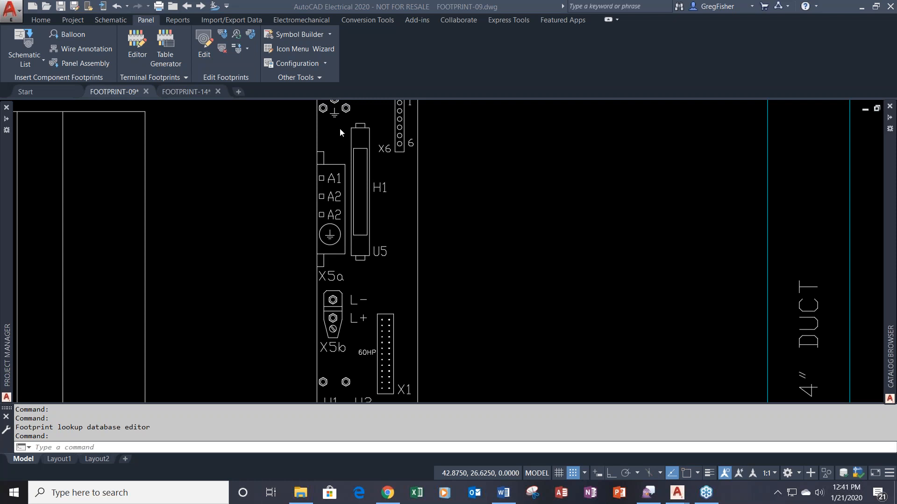
pyautogui.click(303, 78)
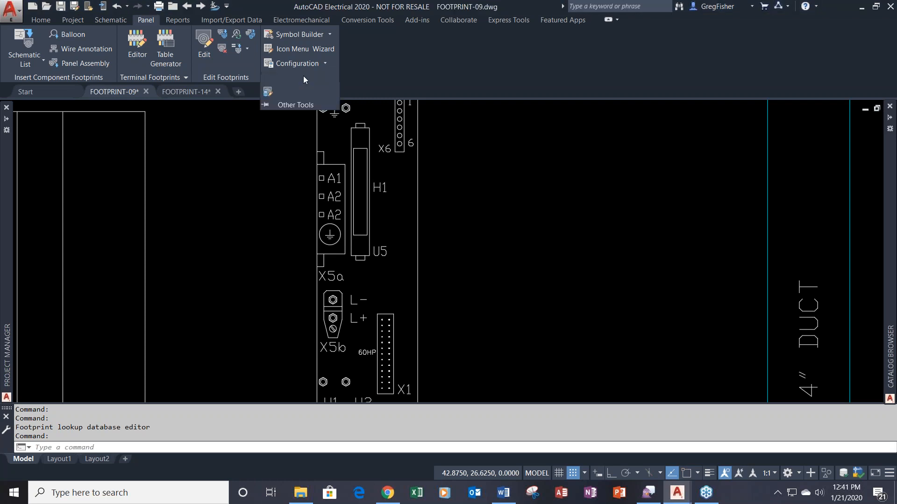
pyautogui.click(268, 92)
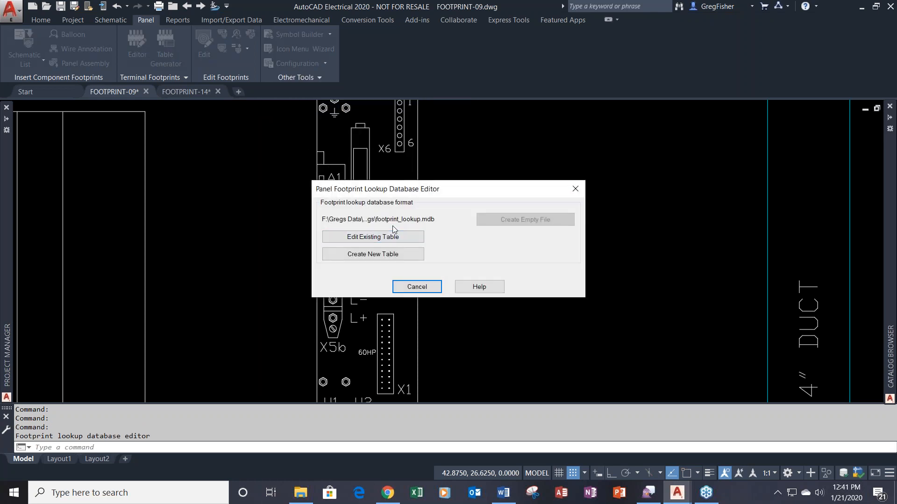
pyautogui.click(418, 236)
pyautogui.moveTo(505, 217); pyautogui.dragTo(501, 264)
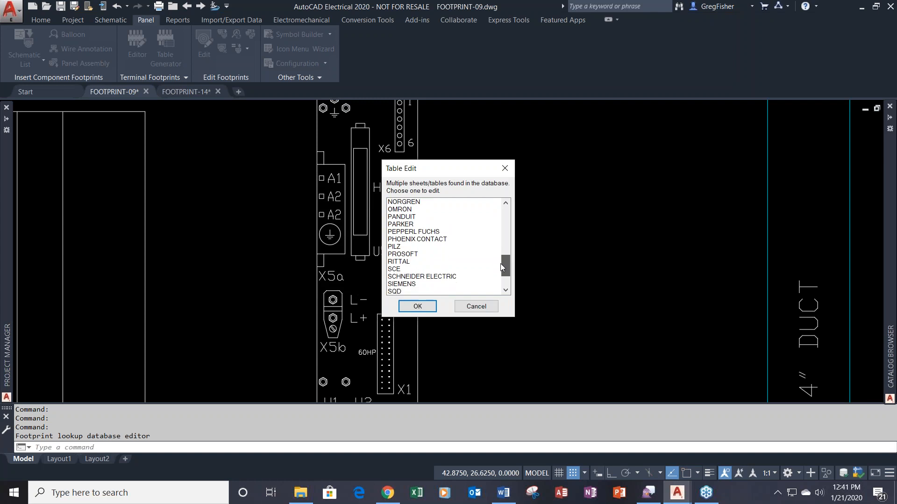
pyautogui.click(419, 285)
pyautogui.click(426, 305)
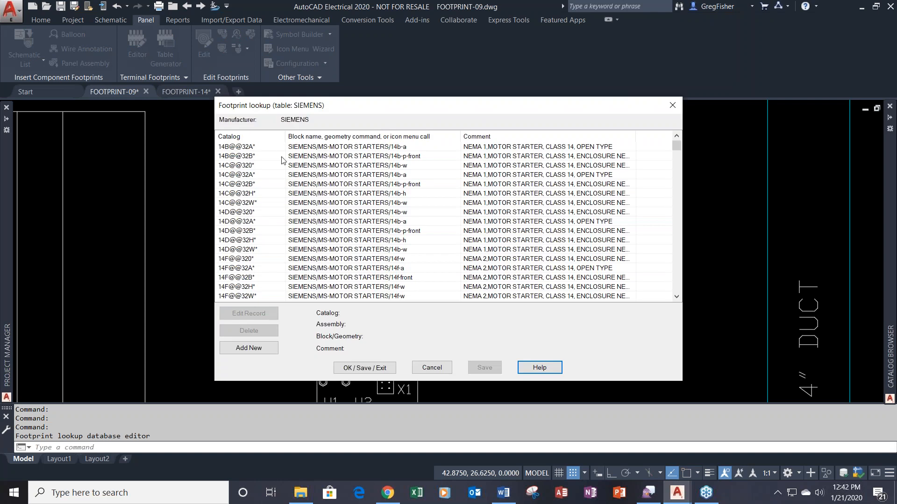
pyautogui.click(270, 148)
pyautogui.click(248, 313)
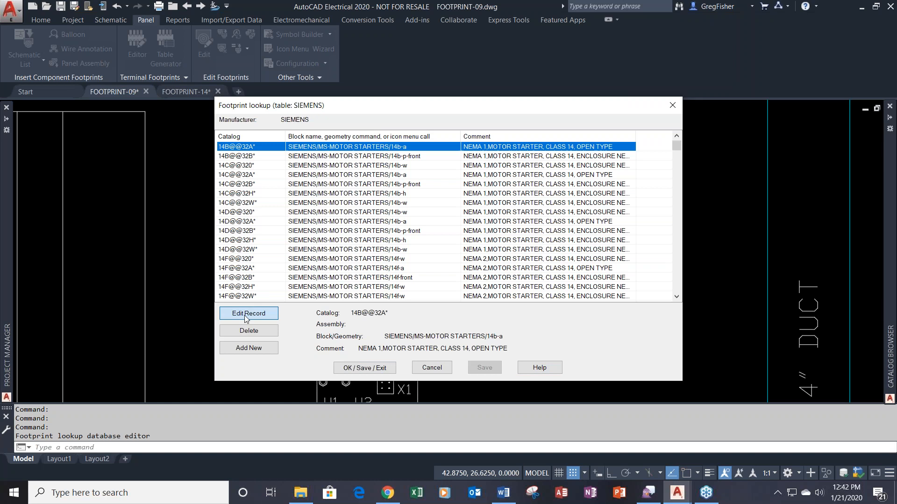
# Examine the SIEMENS record's wildcard catalog number and block name, leaving the record and table without saving.
pyautogui.click(433, 157)
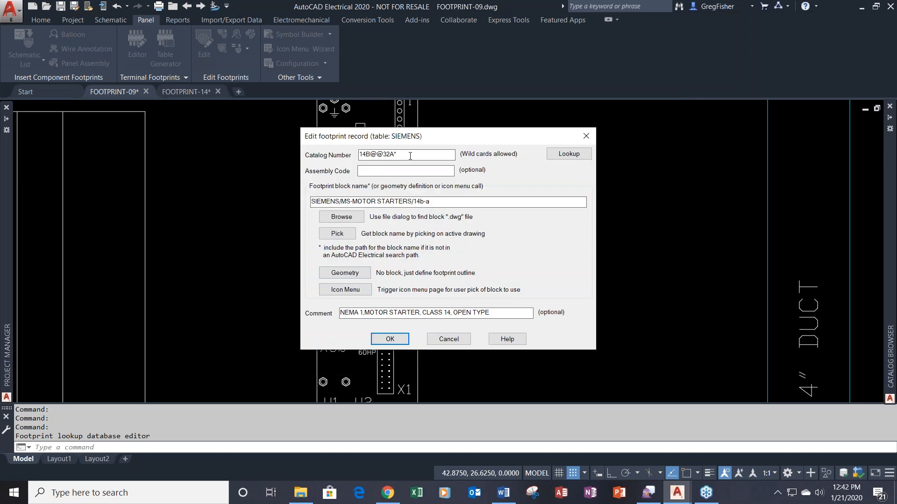
pyautogui.moveTo(426, 158); pyautogui.dragTo(352, 152)
pyautogui.moveTo(430, 201); pyautogui.dragTo(414, 202)
pyautogui.click(458, 340)
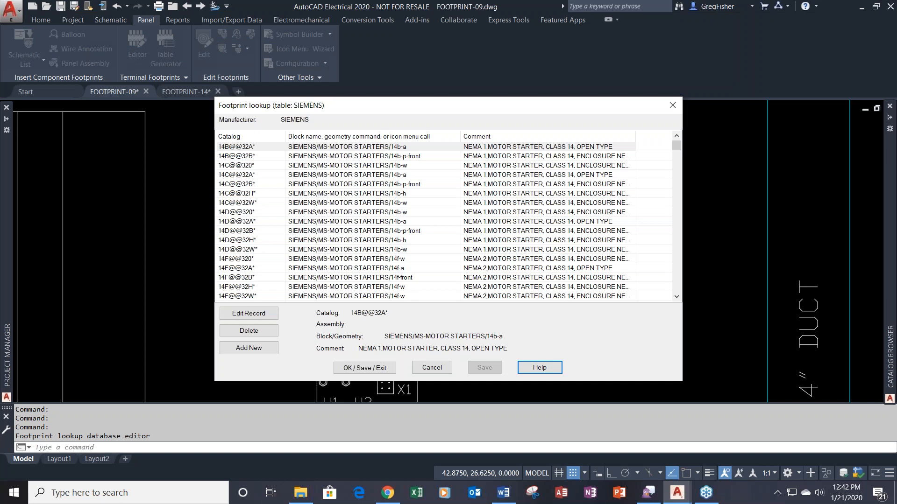
pyautogui.click(432, 369)
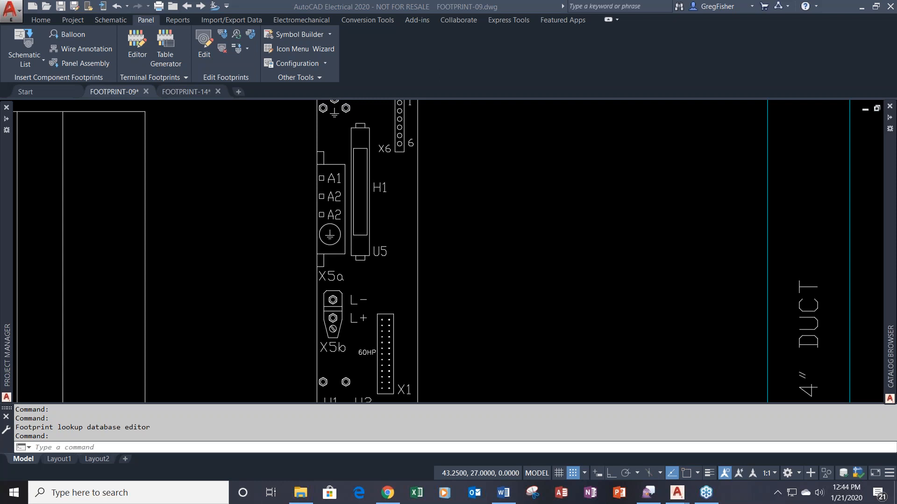
# Switch to the FOOTPRINT-14 schematic drawing and view the complete DRV1405 drive on its sheet.
pyautogui.click(260, 166)
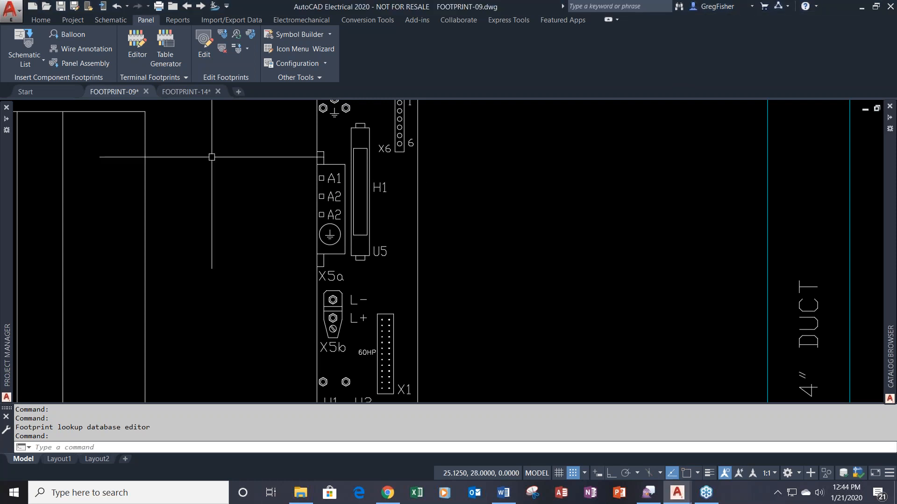
pyautogui.moveTo(5, 130)
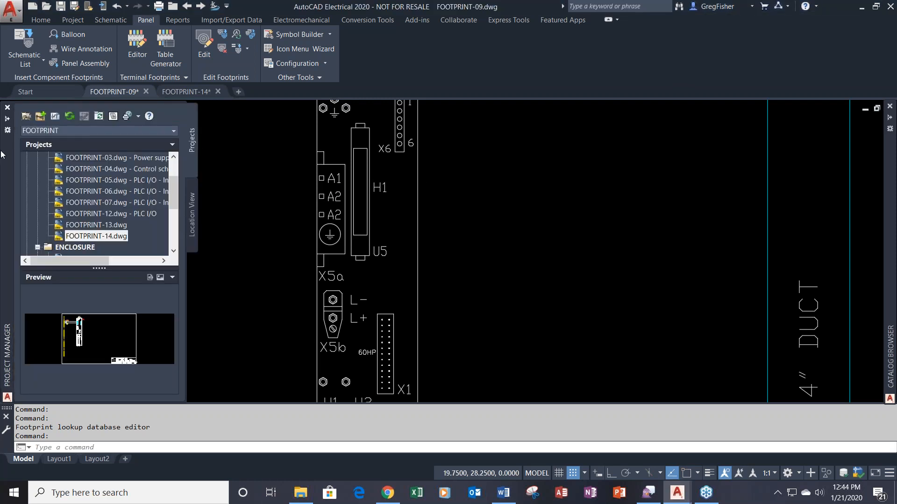
pyautogui.click(174, 91)
pyautogui.scroll(-4, 508, 266)
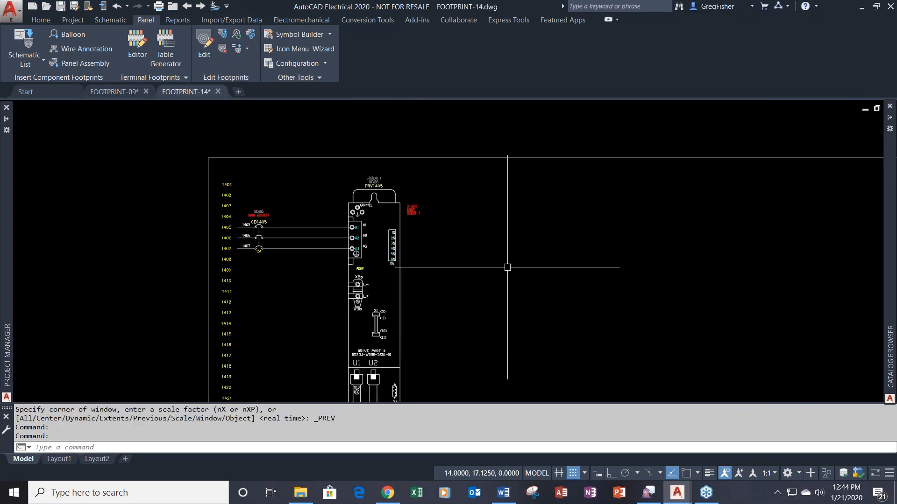
pyautogui.moveTo(508, 266); pyautogui.dragTo(428, 244, button='middle')
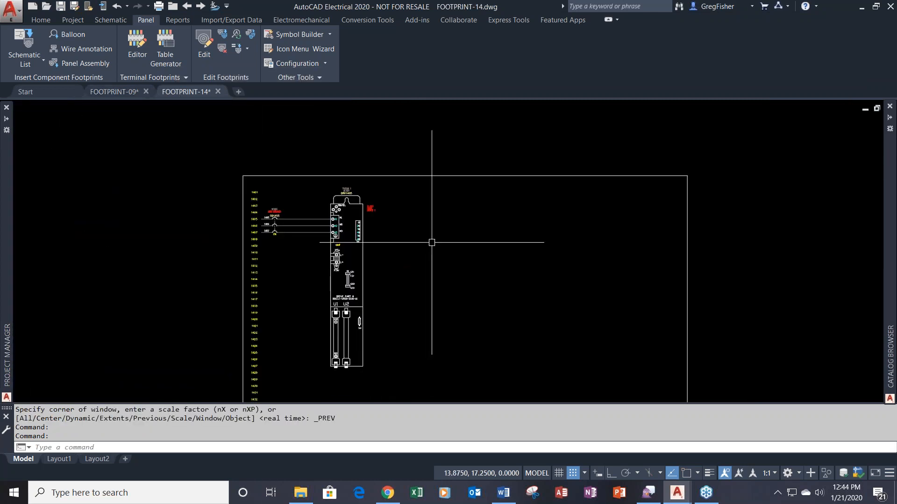